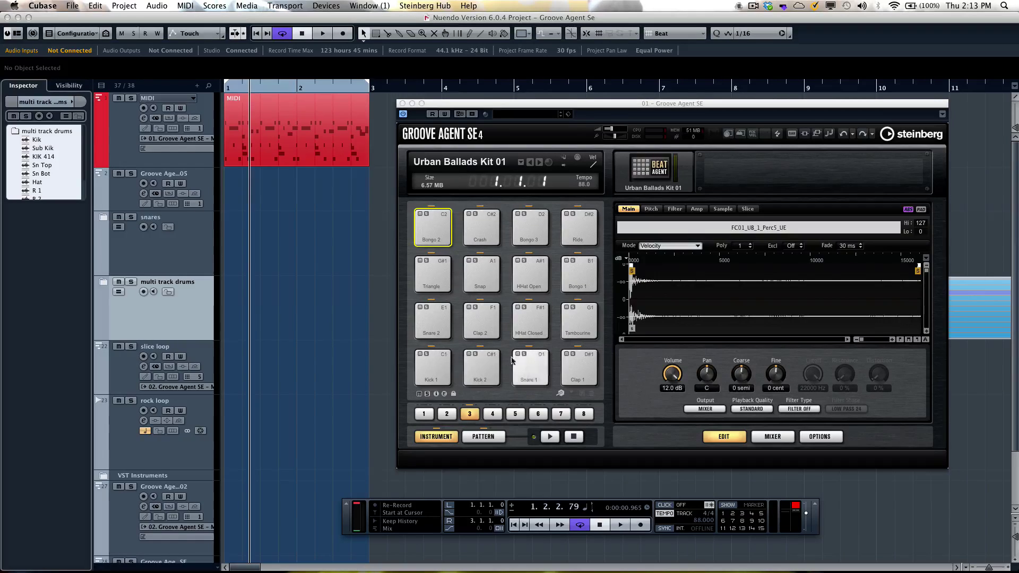
- Look through the other pad groups, including 1, 2 and 4, and return to group 3
left_click(446, 414)
left_click(429, 415)
left_click(446, 414)
left_click(469, 414)
left_click(493, 414)
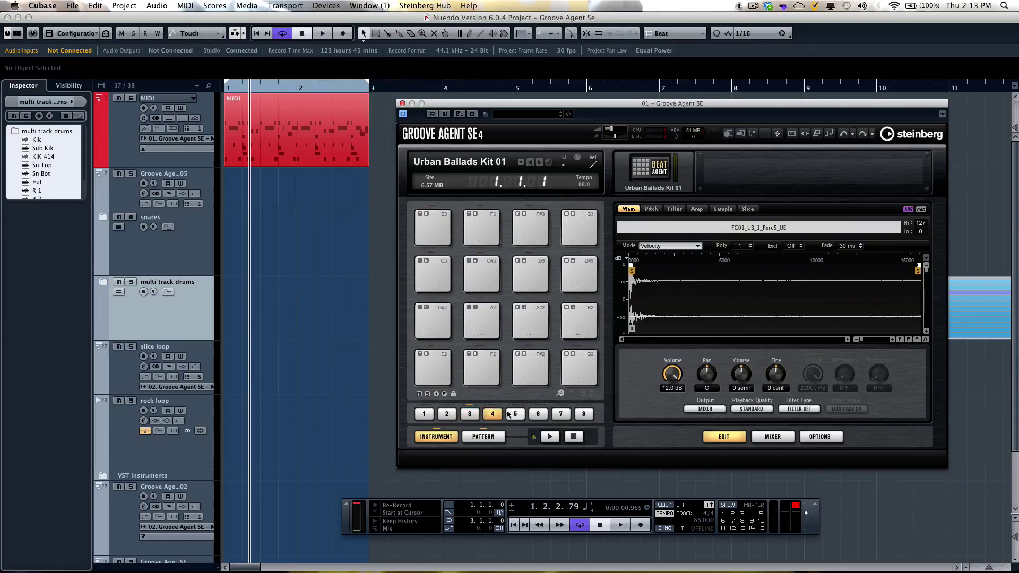
left_click(469, 416)
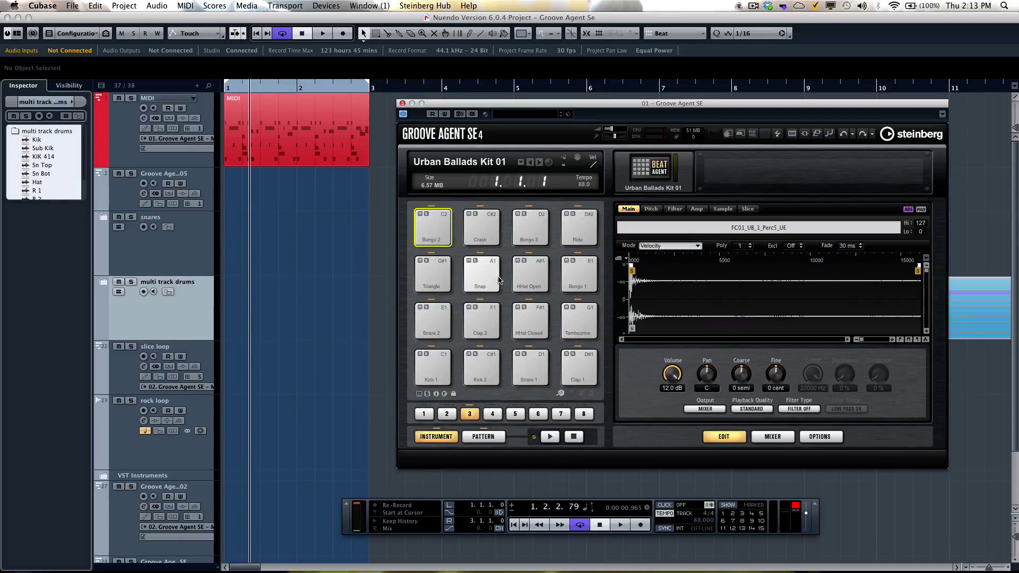
- Browse the drum kit presets and close the list without loading another kit
left_click(433, 163)
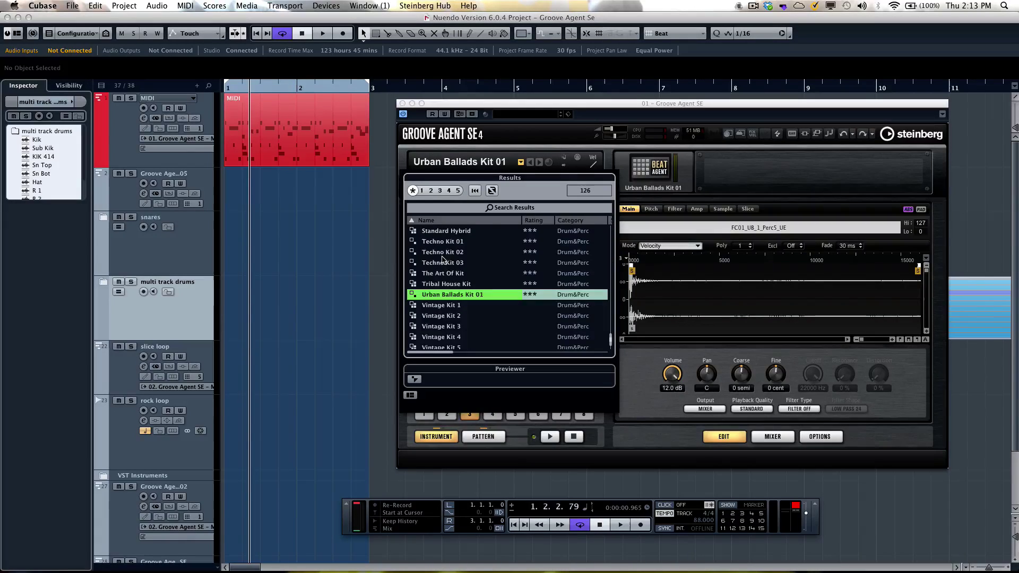
scroll(443, 258, "up", 10)
scroll(445, 264, "up", 8)
scroll(438, 256, "down", 12)
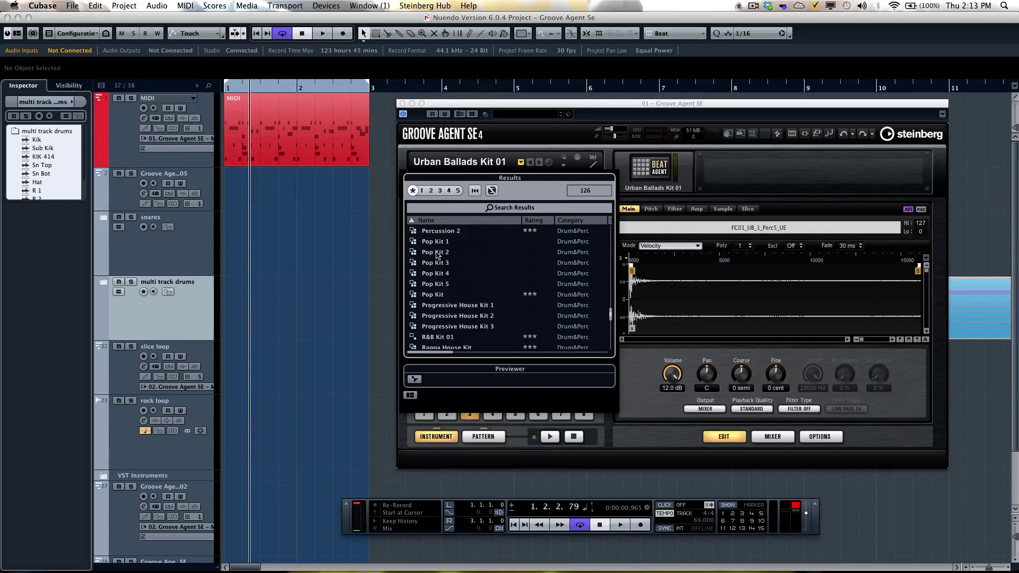
scroll(438, 255, "down", 3)
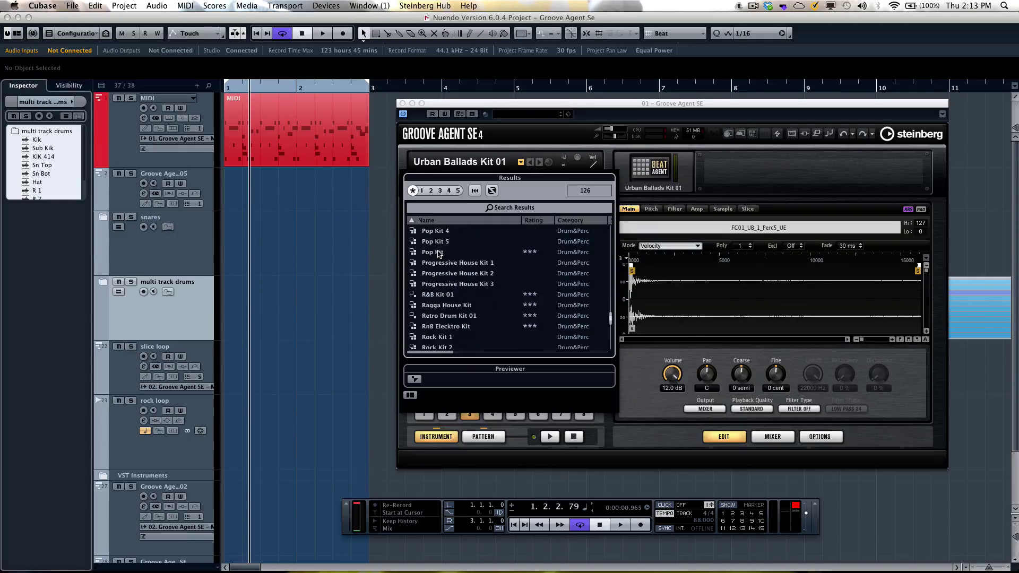
left_click(391, 255)
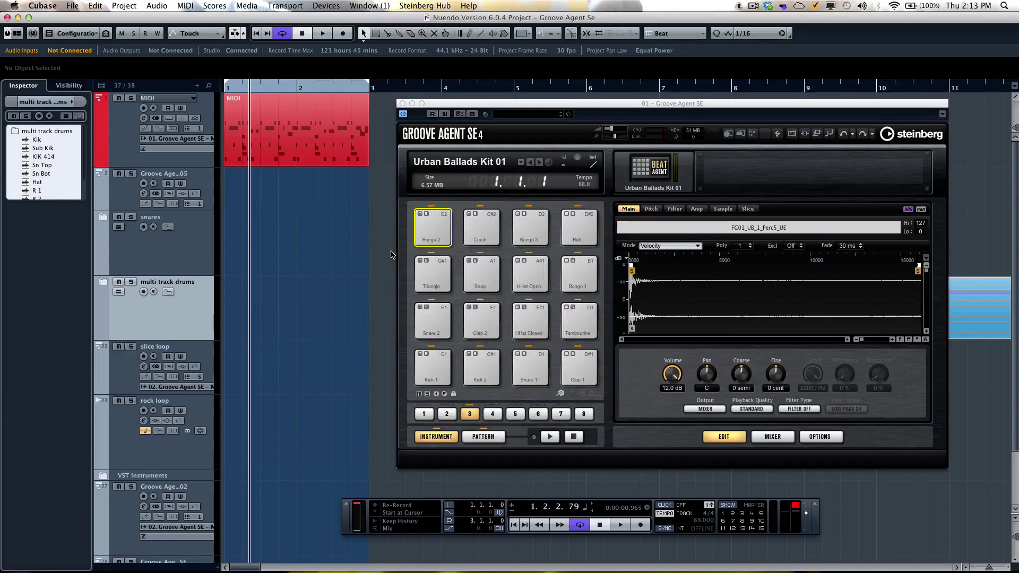
- Check the output options for the Bongo 2 pad and the playback quality options with all pads selected
left_click(704, 409)
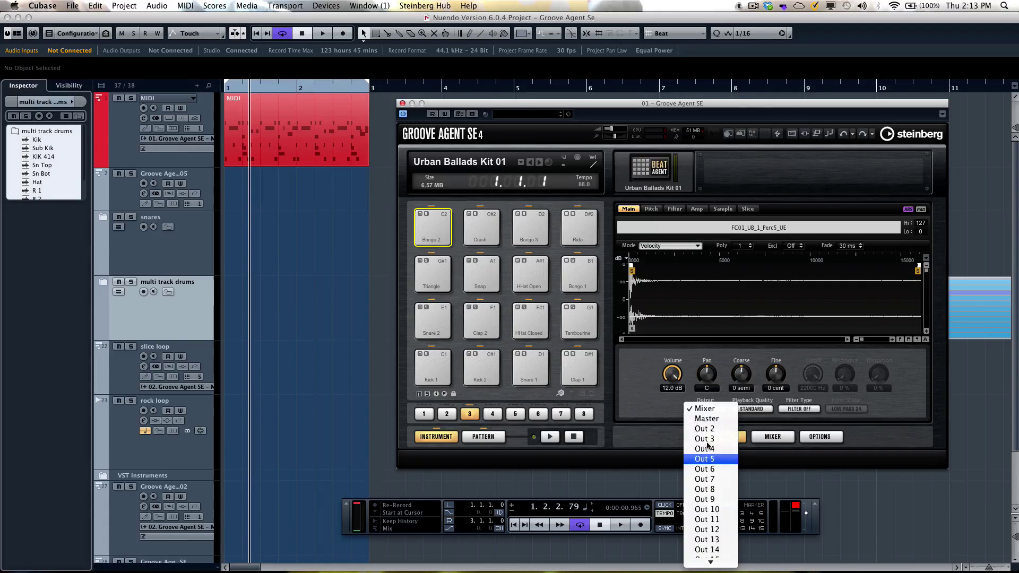
left_click(640, 378)
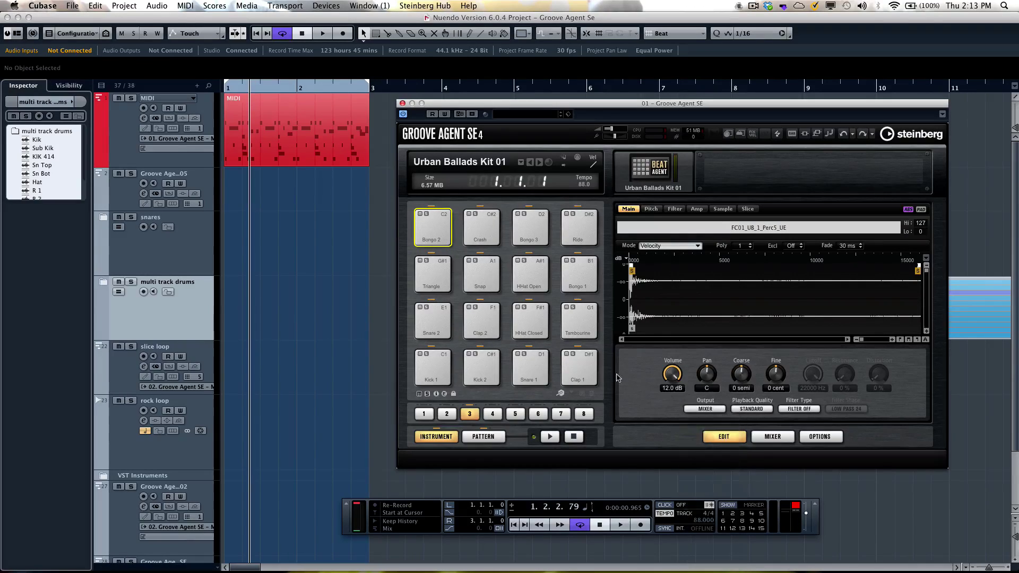
left_click(439, 370)
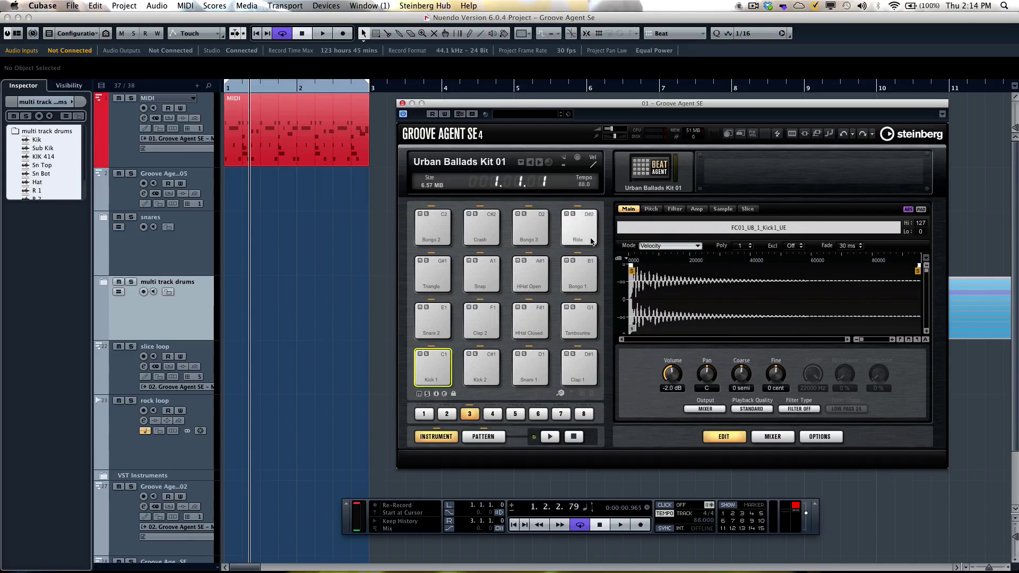
key("super+a")
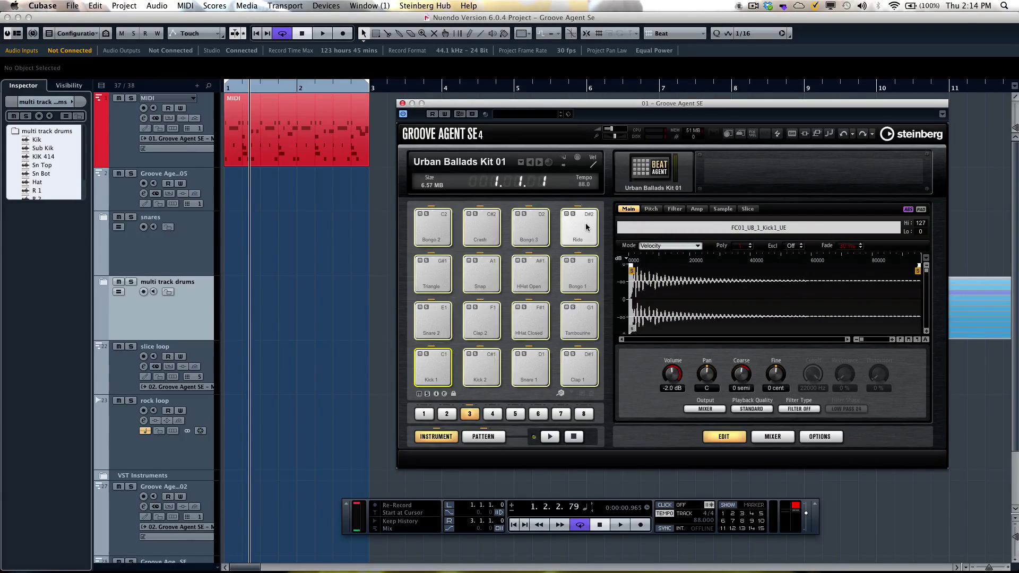
left_click(758, 409)
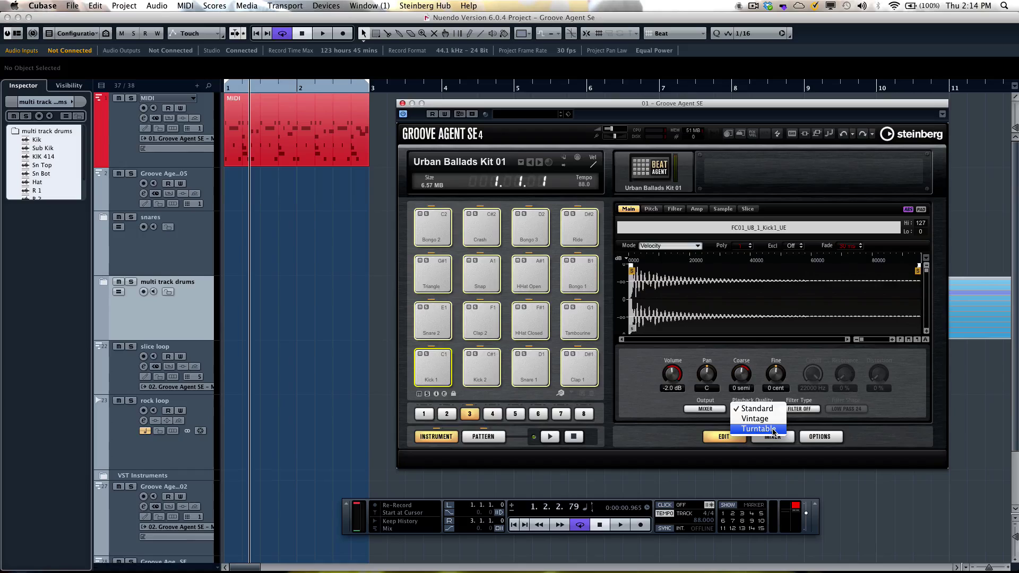
- Select all pads from Kick 1 through Ride and start looped playback of the MIDI pattern
left_click(436, 368)
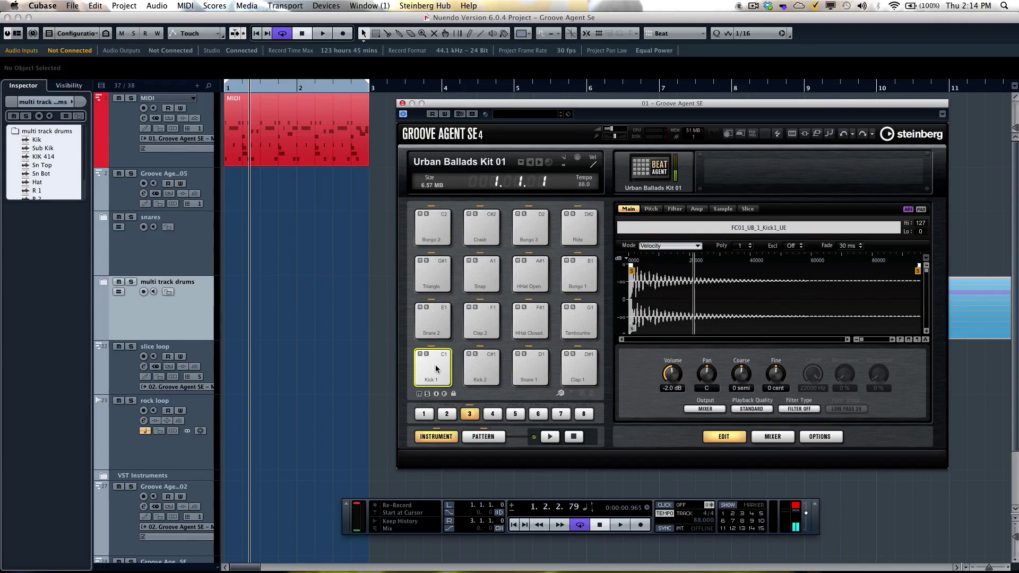
left_click(580, 228, "shift")
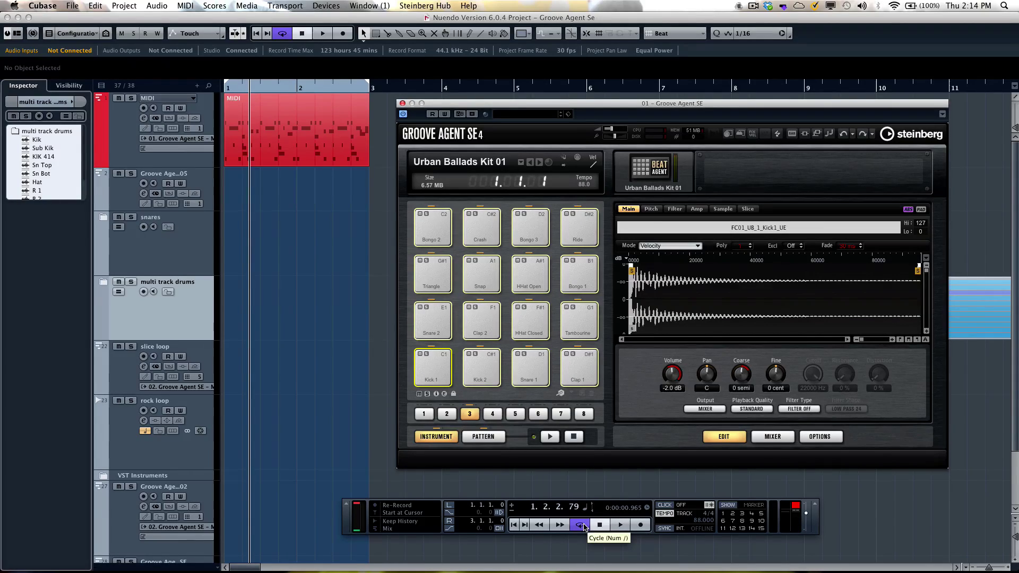
left_click(600, 525)
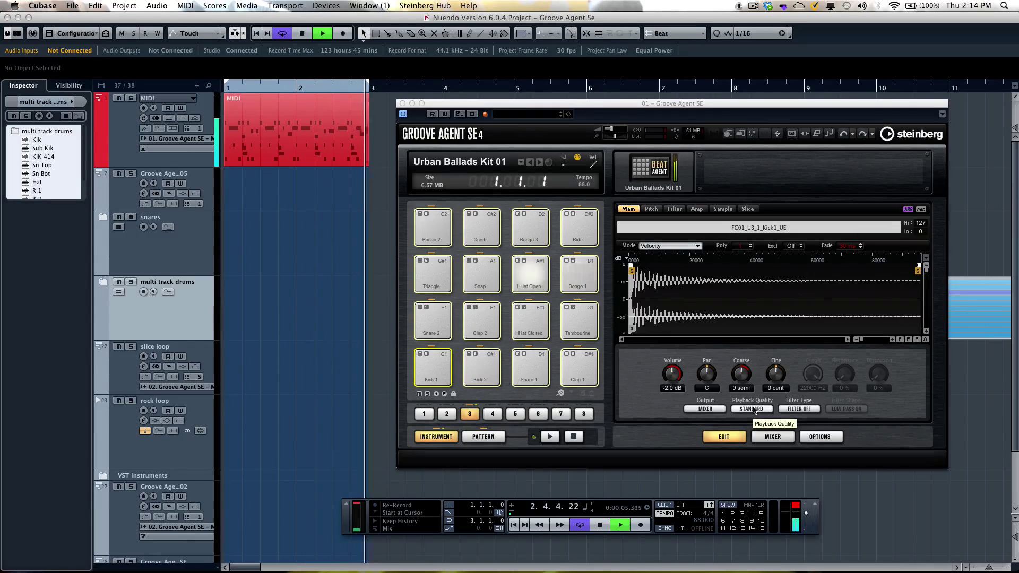
- Audition the Vintage and Turntable playback qualities on all pads, return to Standard and stop playback
left_click(753, 409)
left_click(753, 419)
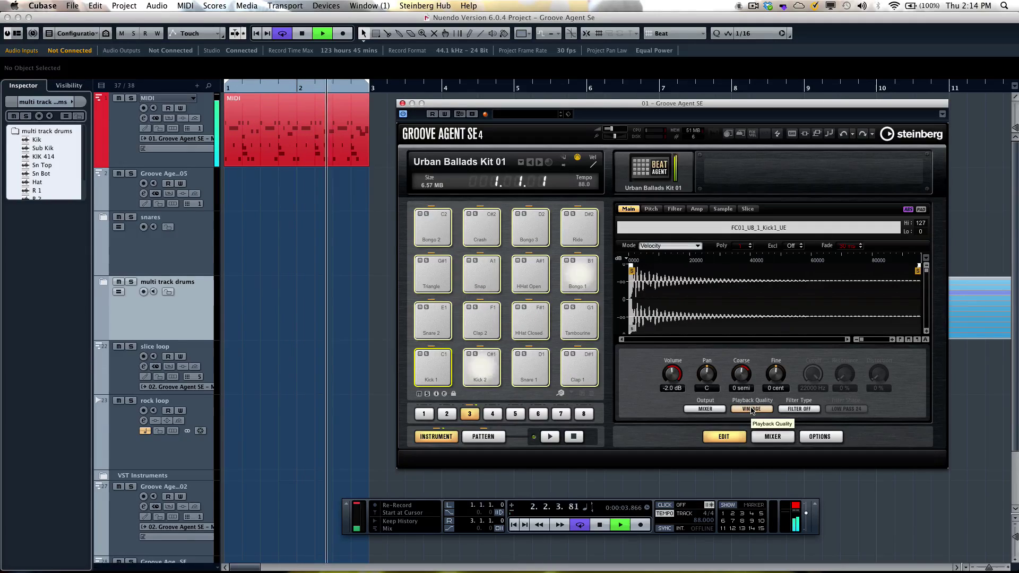
left_click(752, 409)
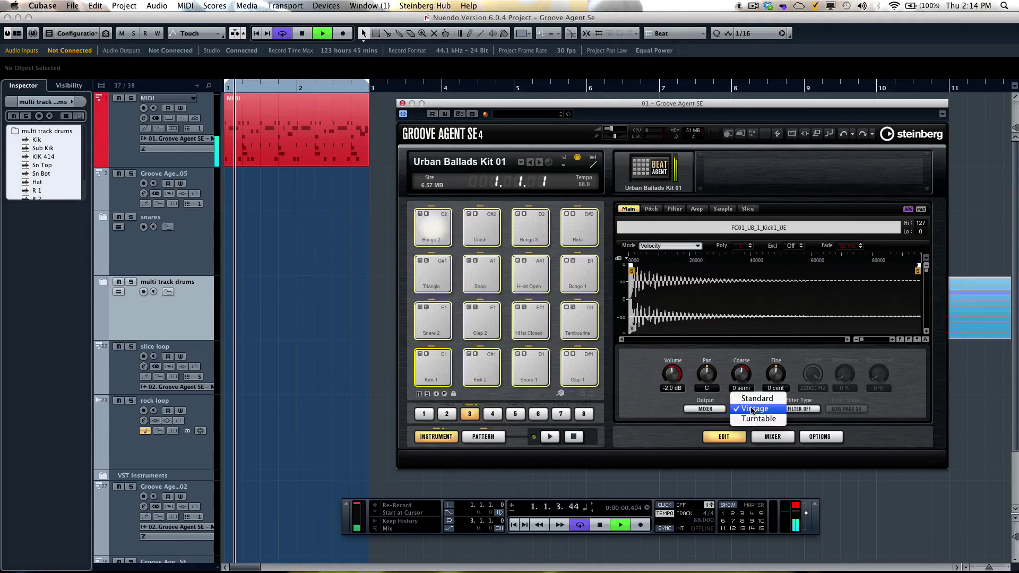
left_click(753, 420)
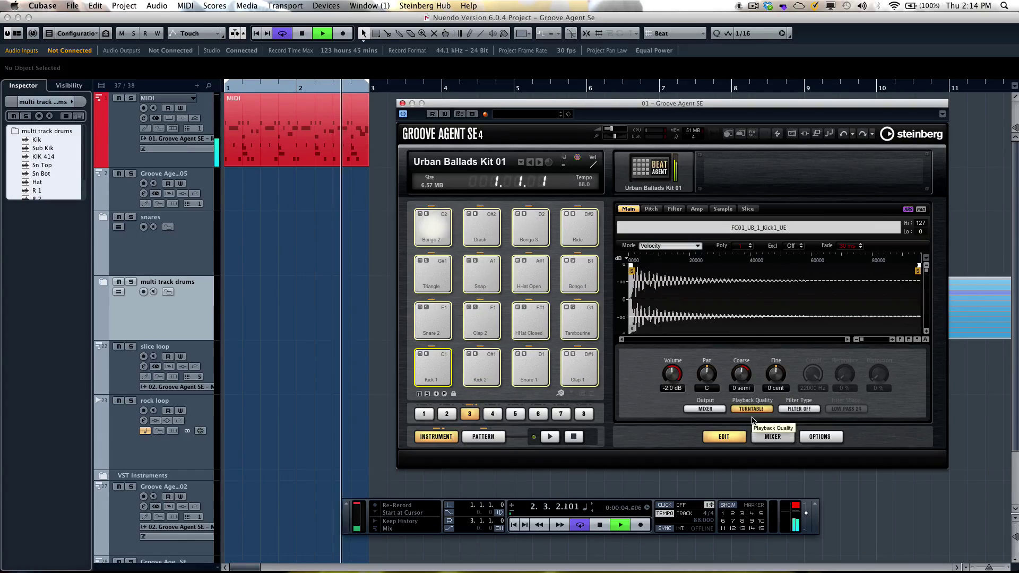
left_click(752, 409)
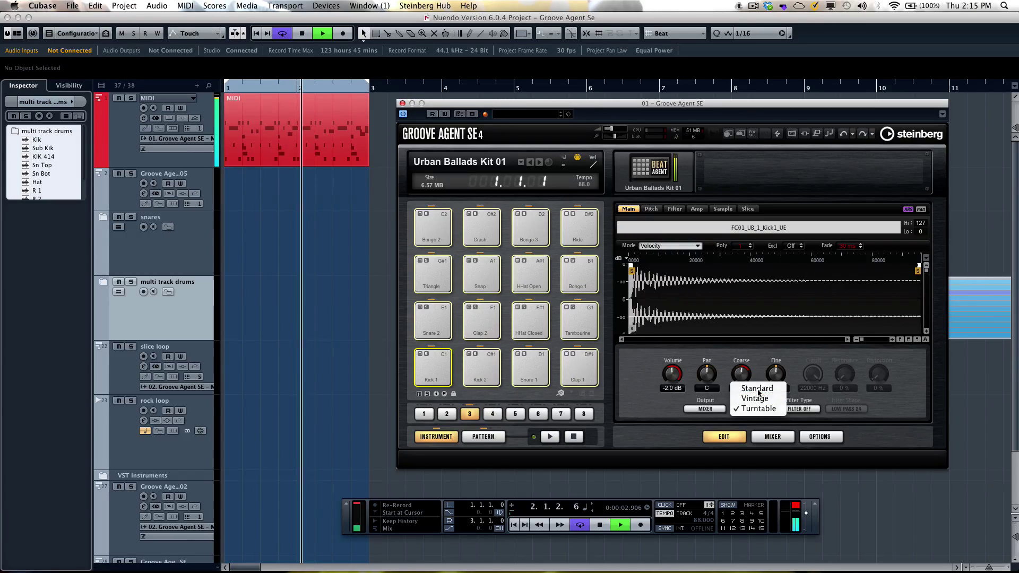
left_click(757, 389)
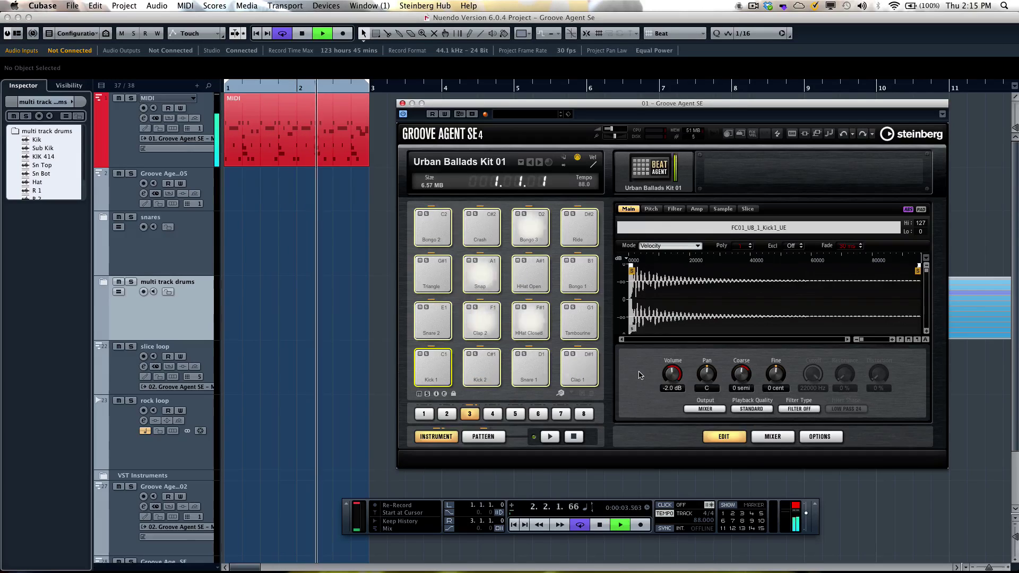
key("space")
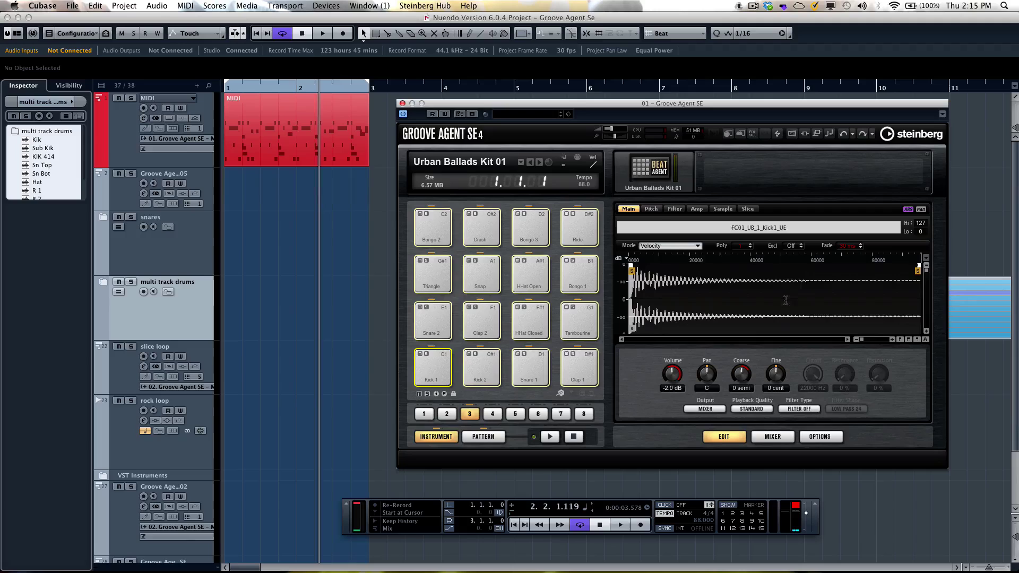
- View the Pitch, Filter and Amp settings for the selected pads and return to the Main settings
left_click(651, 209)
left_click(674, 208)
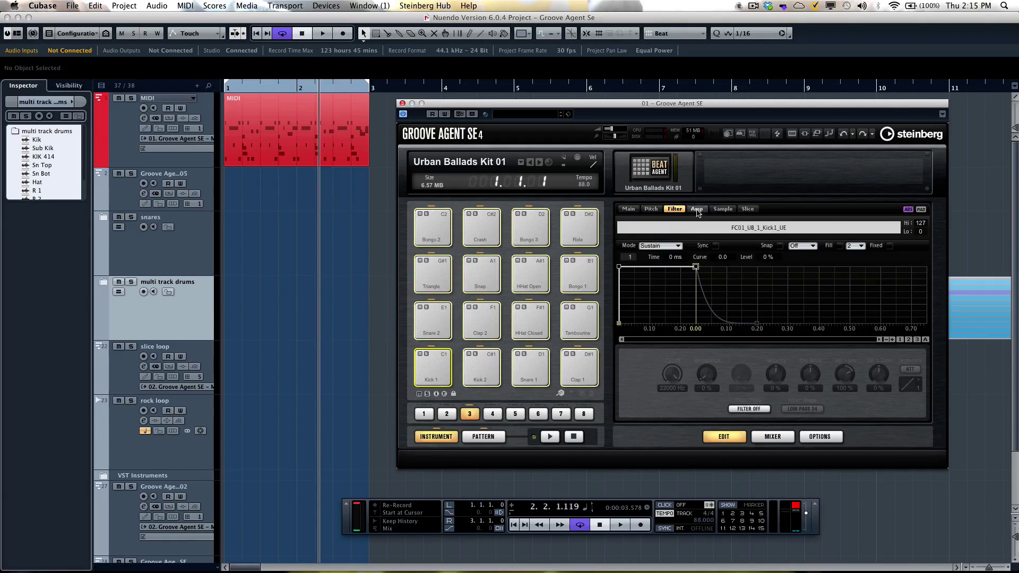
left_click(697, 210)
left_click(637, 210)
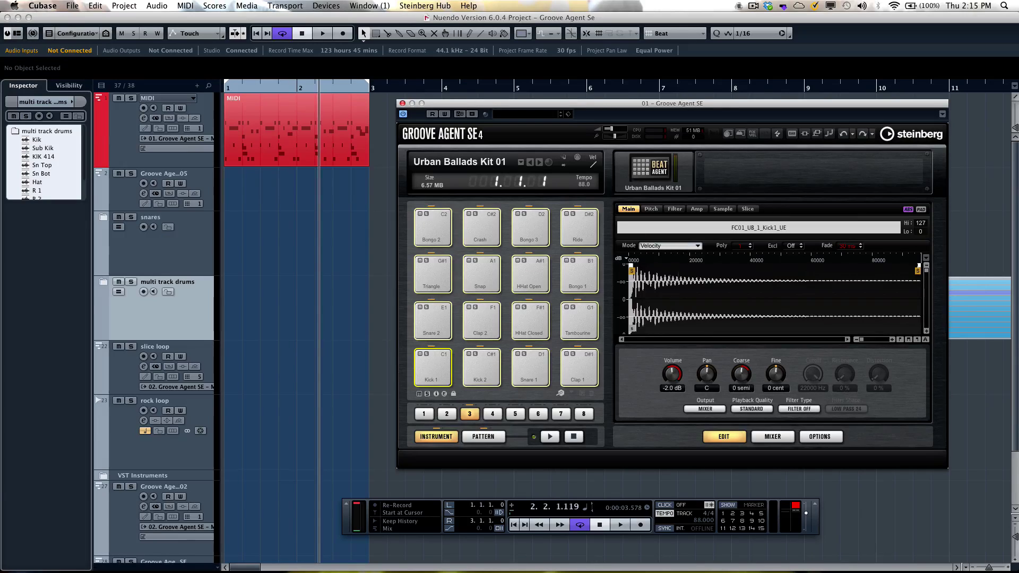
mouse_move(630, 271)
left_mouse_down()
mouse_move(684, 272)
mouse_move(603, 278)
mouse_move(665, 263)
left_mouse_up()
mouse_move(863, 341)
left_mouse_down()
mouse_move(884, 341)
mouse_move(855, 342)
left_mouse_up()
- Audition the Kick 2, Clap 2, HHat Closed, Tambourine and Ride pads individually
left_click(482, 366)
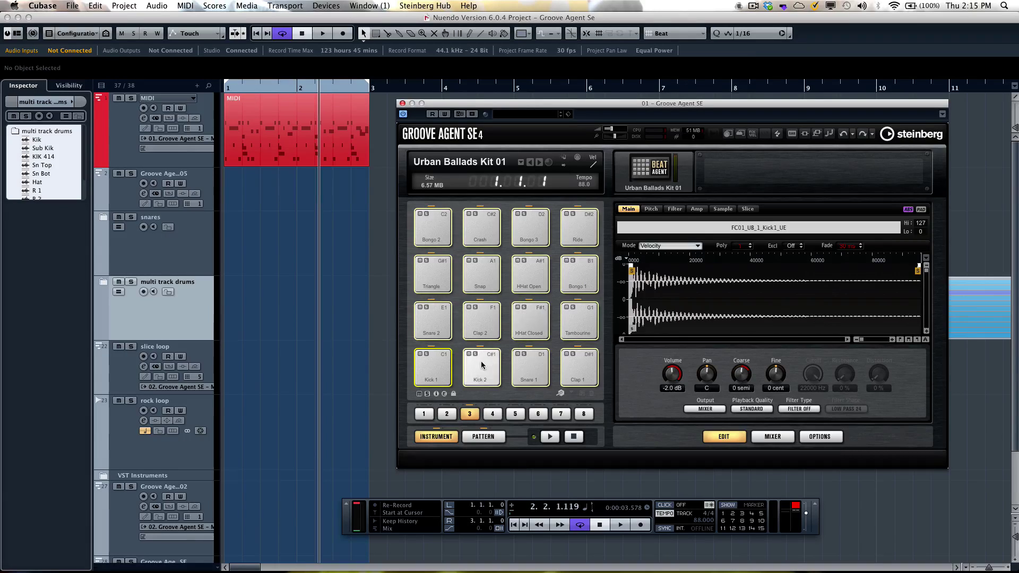
left_click(482, 366)
left_click(482, 366)
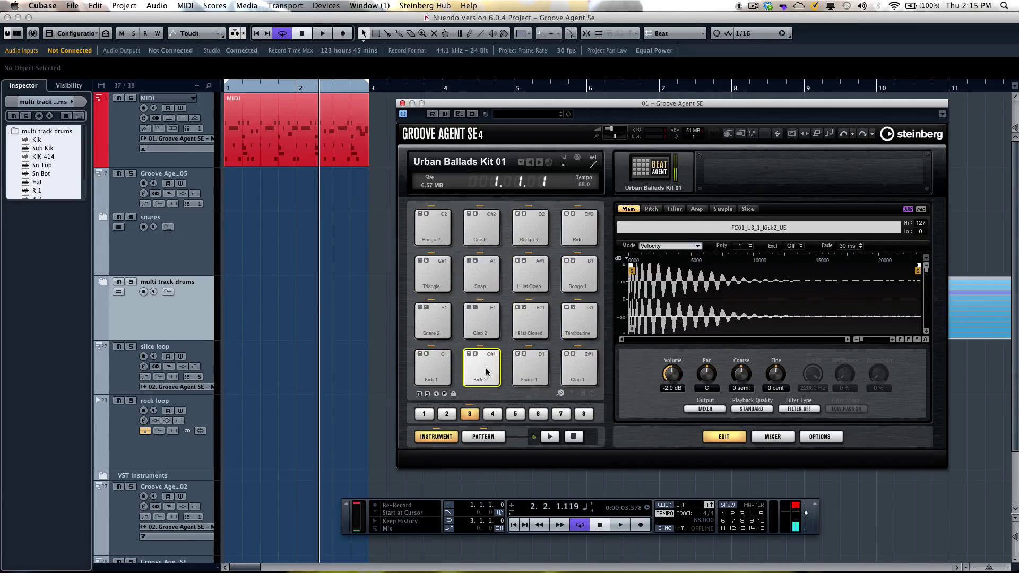
left_click(480, 321)
left_click(537, 321)
left_click(573, 318)
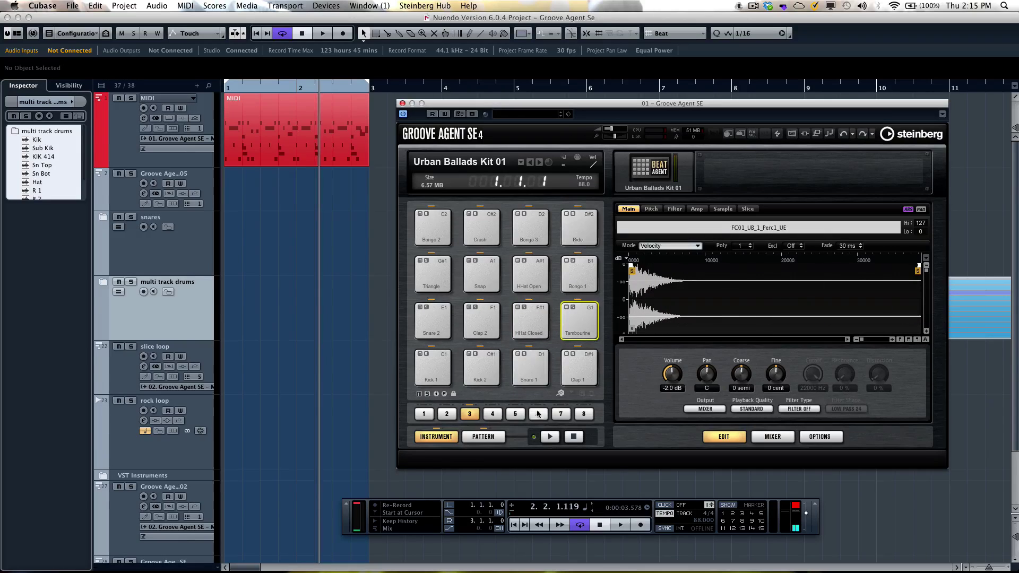
left_click(484, 369)
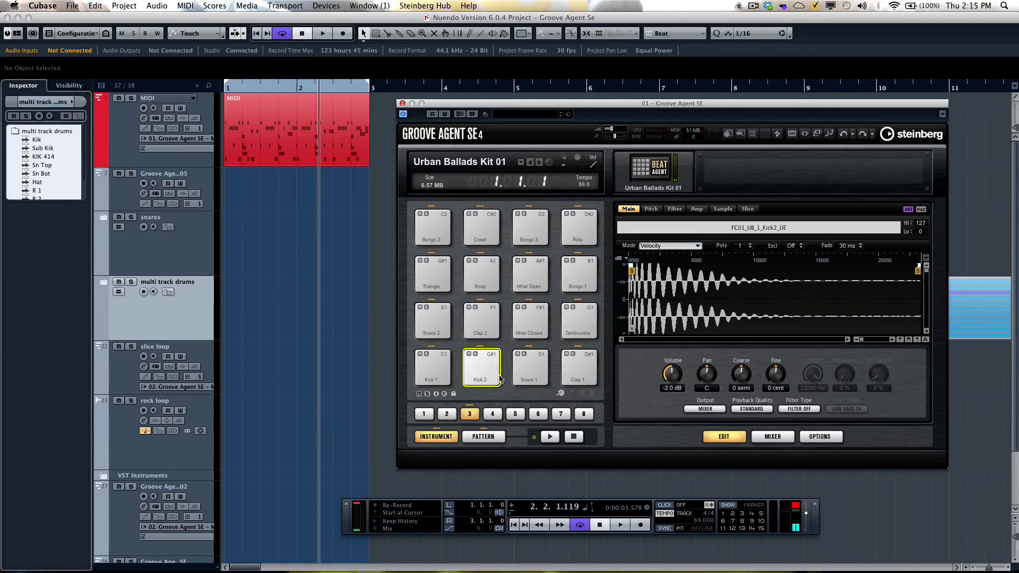
left_click(577, 239)
left_click(481, 321)
- Set the Kick 2 pad's volume to -0.2 dB while the loop plays, and stop playback
left_click(481, 366)
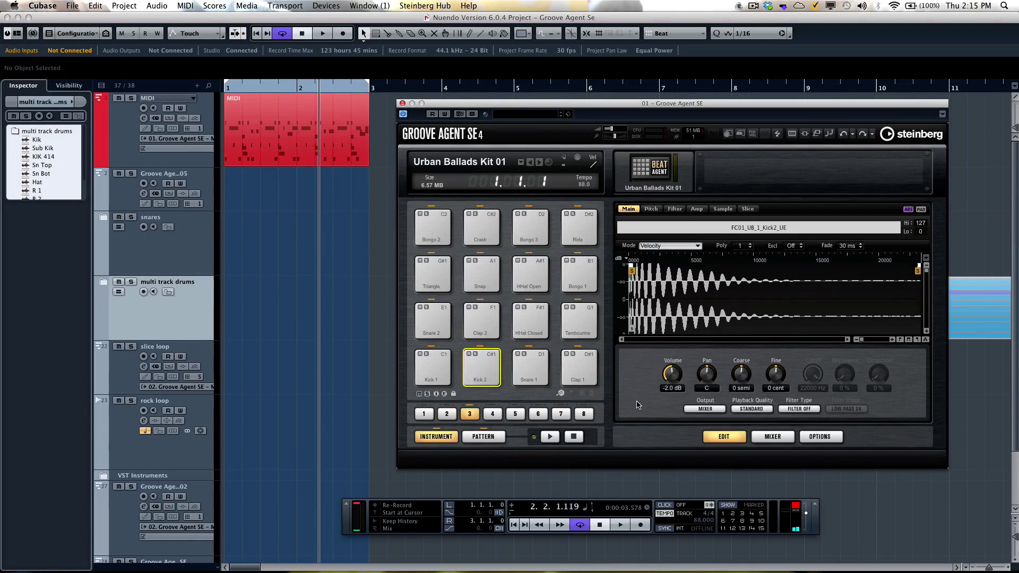
left_click_drag(672, 374, 672, 372)
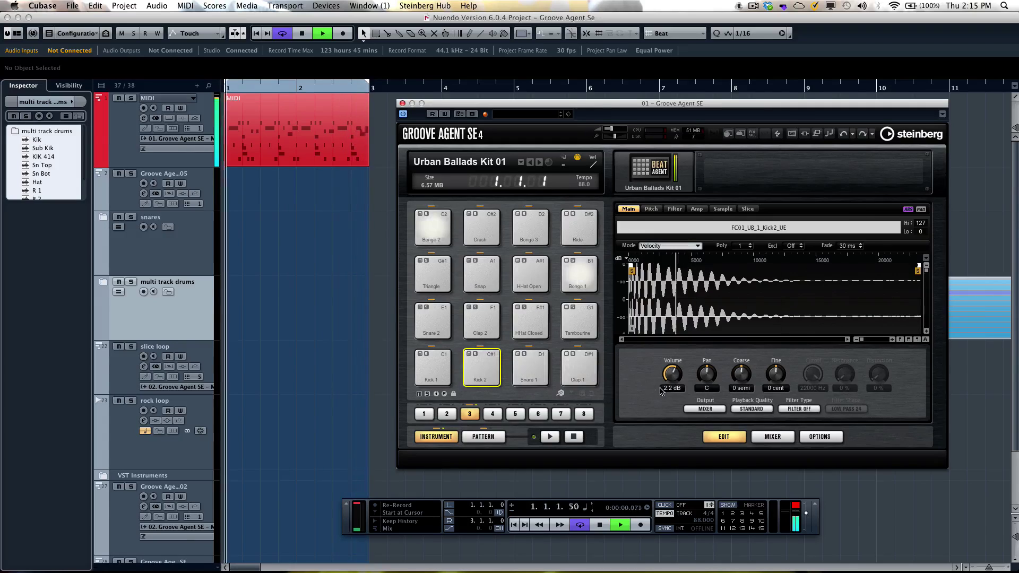
left_click_drag(673, 379, 667, 335)
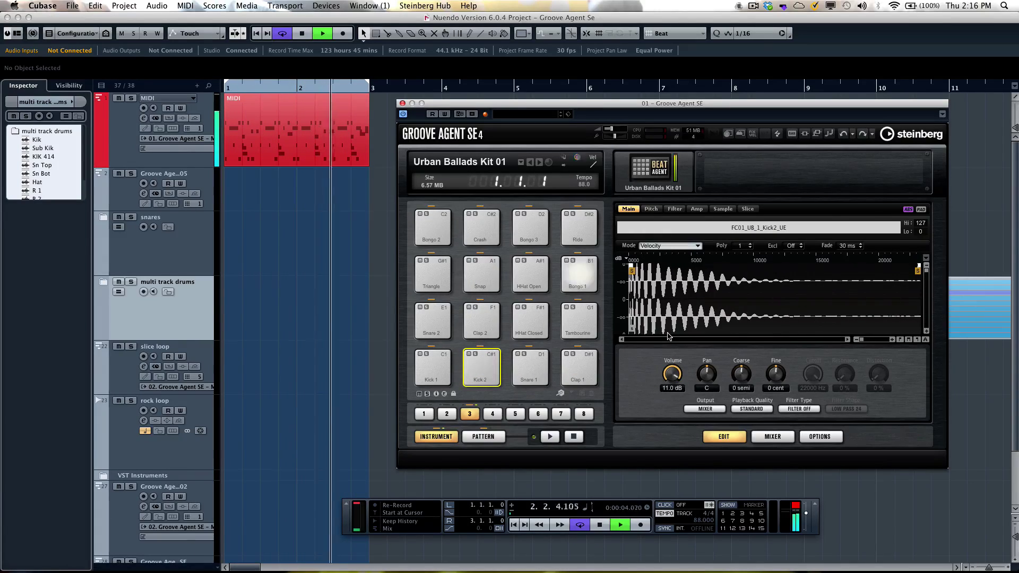
left_click_drag(667, 335, 664, 375)
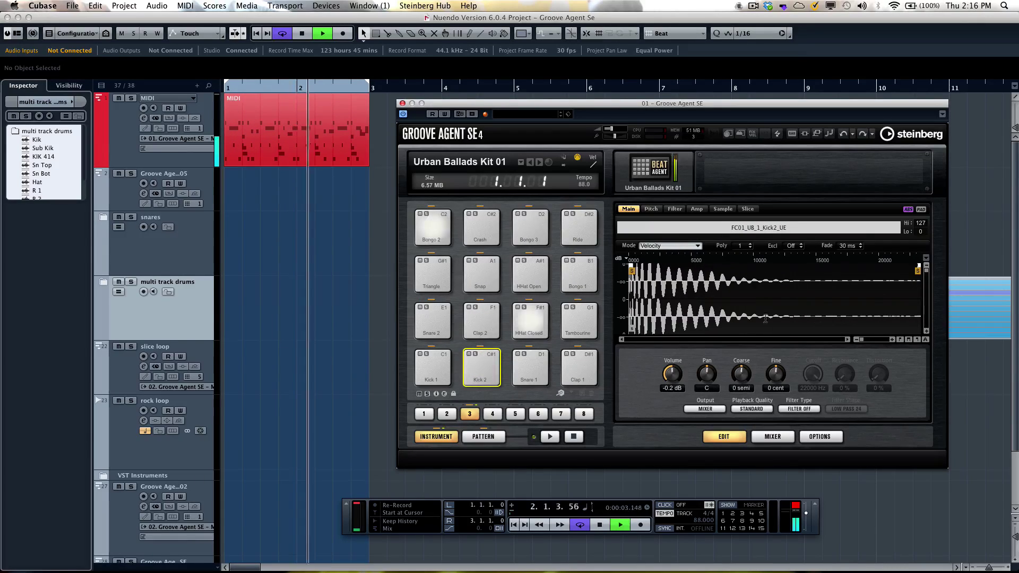
key("space")
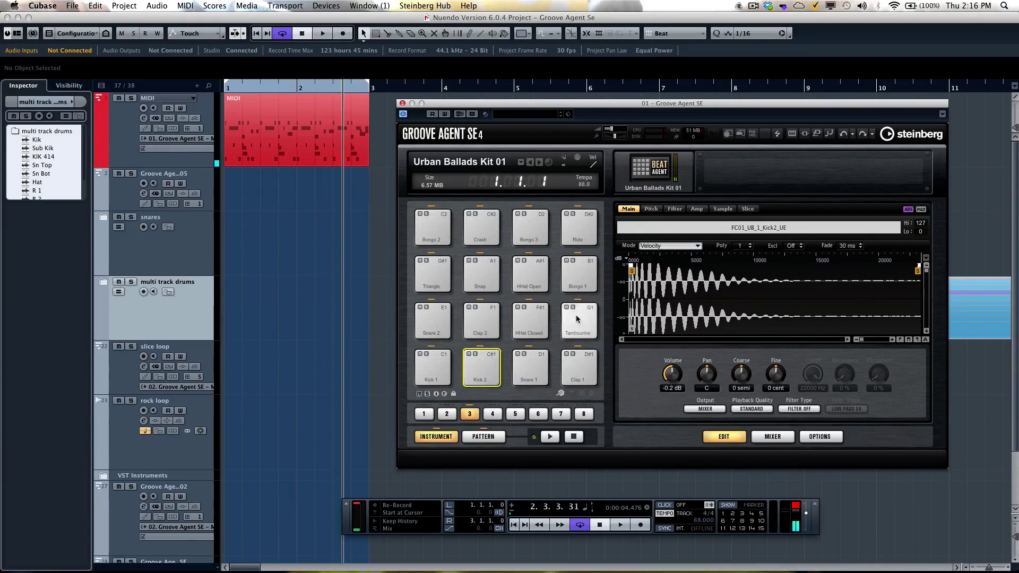
- Solo the Clap 2 pad during loop playback and open its Pitch settings
left_click(493, 329)
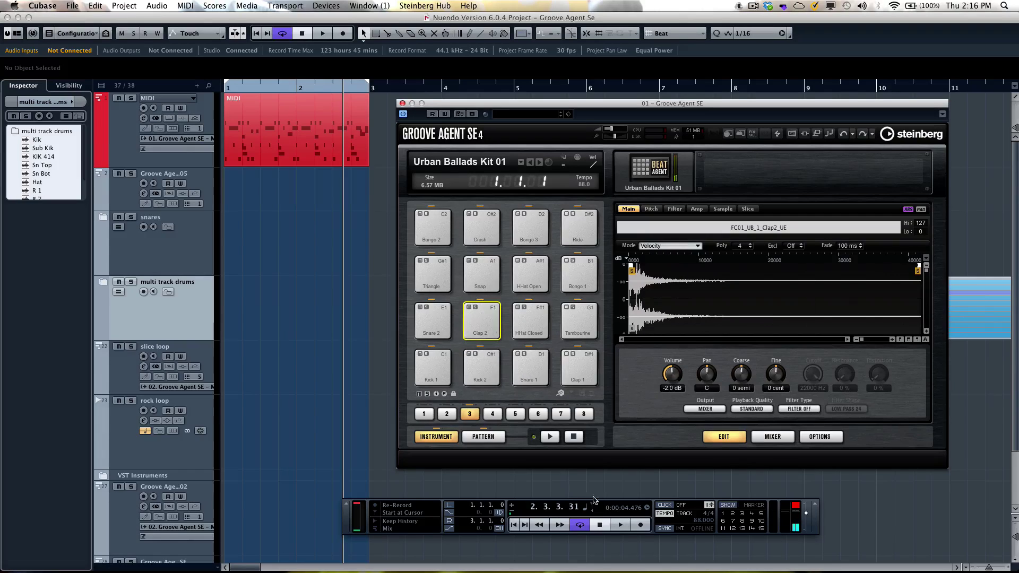
left_click(620, 524)
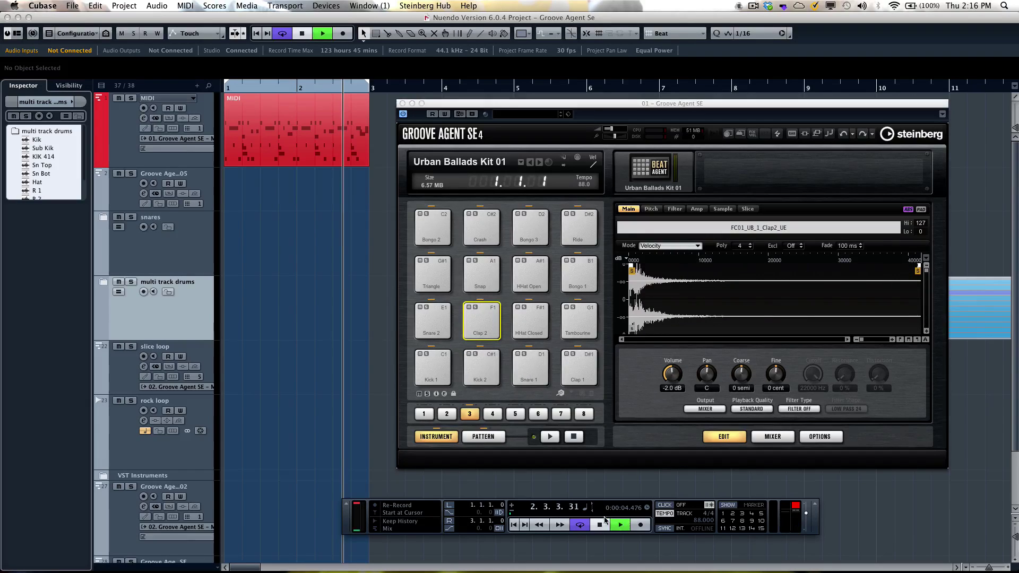
left_click(476, 308)
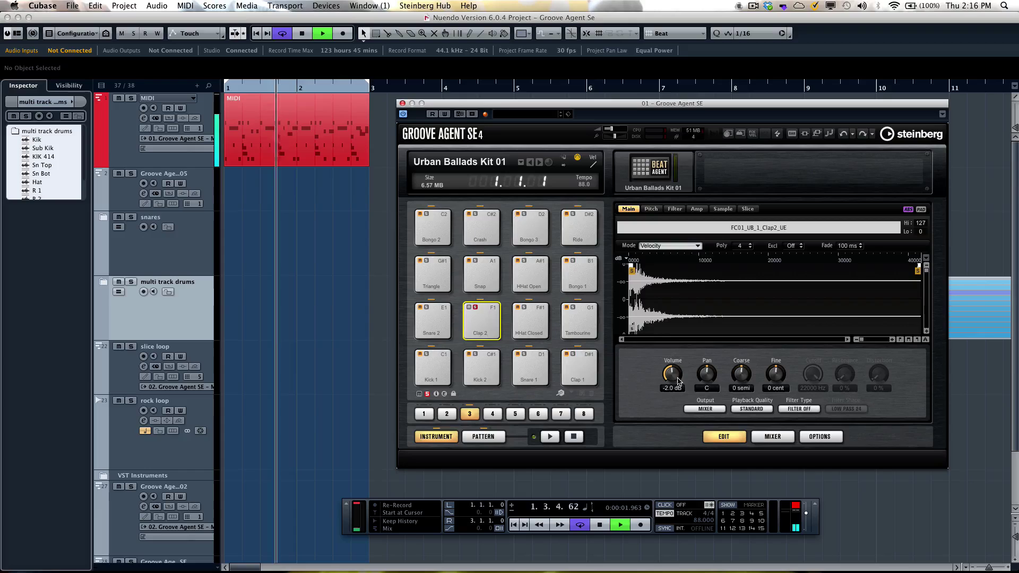
left_click(650, 209)
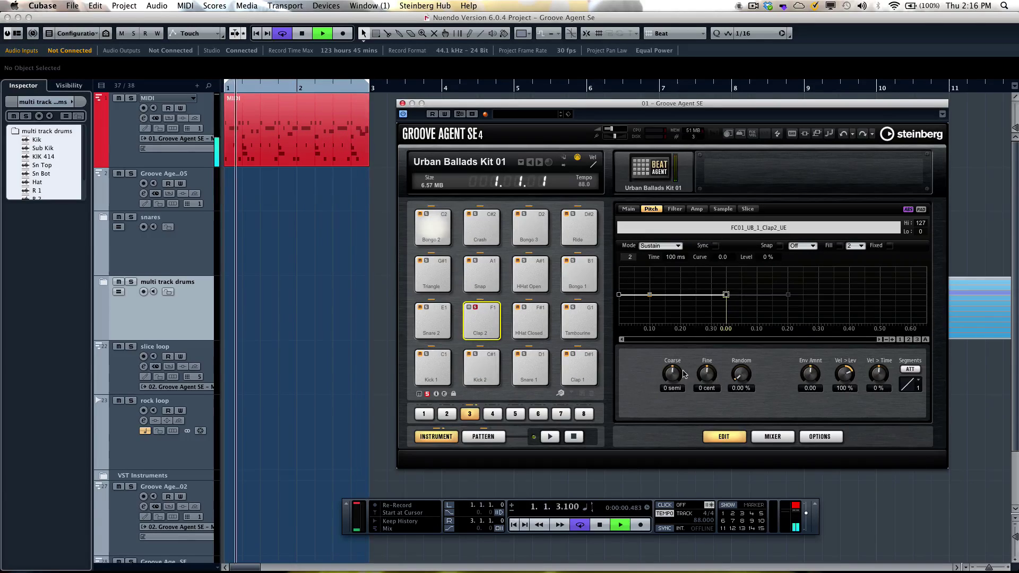
- Try different coarse pitch values on the soloed Clap 2 pad during playback, returning it to 0 semitones
left_click_drag(673, 376, 670, 470)
left_click_drag(662, 398, 660, 370)
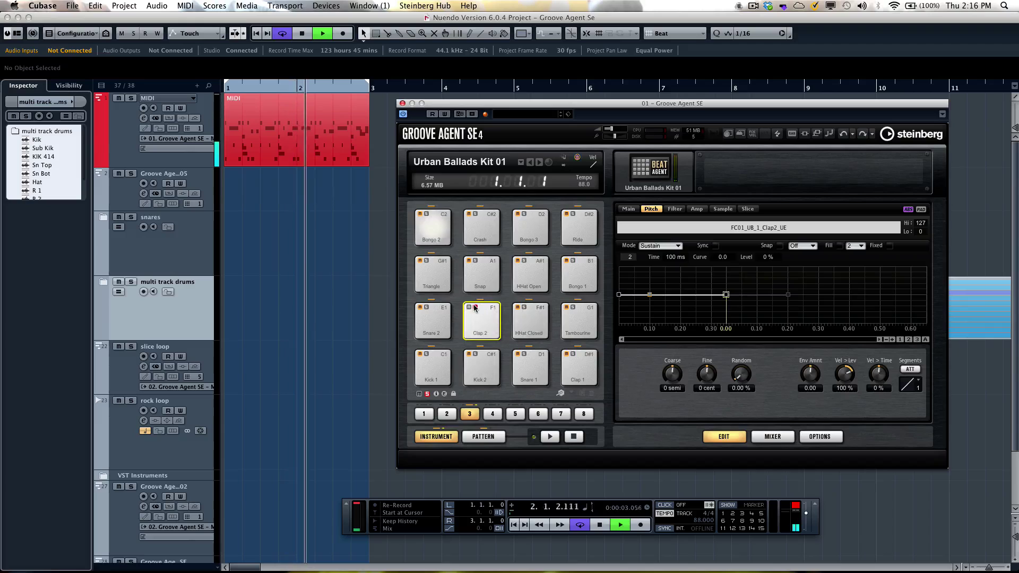
- Solo the Bongo 2 pad and set its random pitch to 56.50 %
left_click(429, 216)
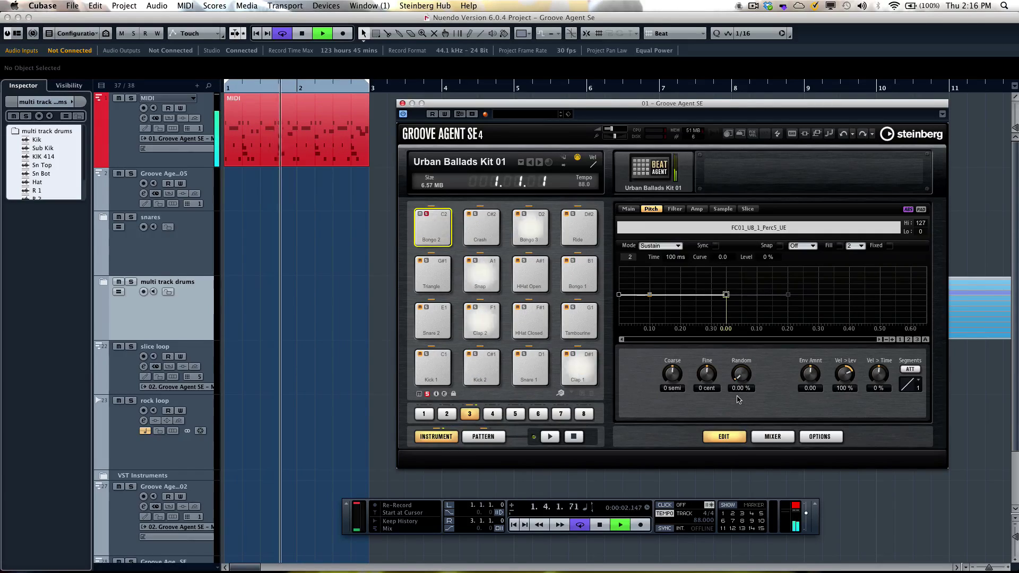
left_click_drag(735, 360, 735, 313)
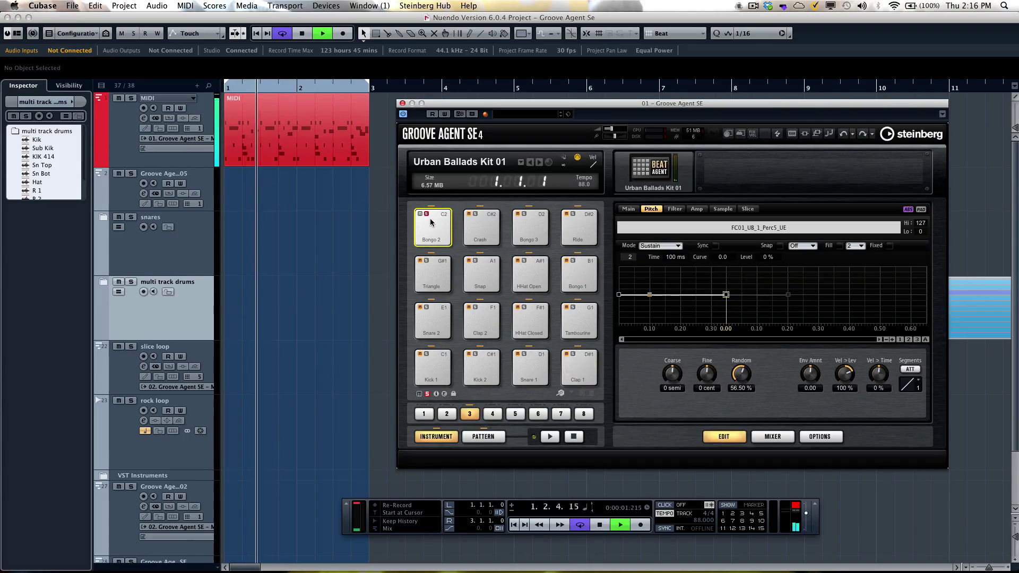
- Solo the Kick 2 pad instead and set its pitch envelope amount to 37.39
left_click(482, 369)
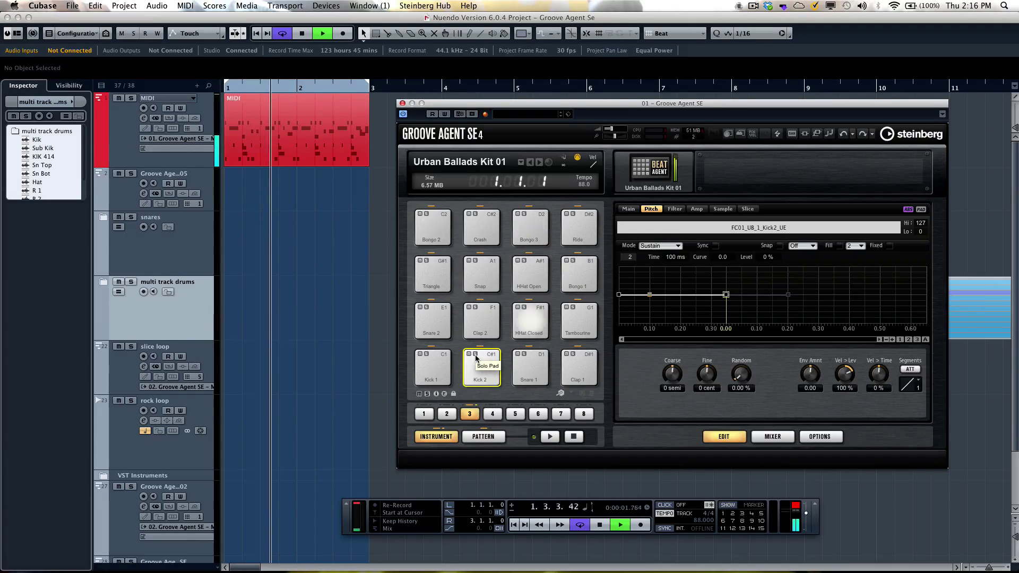
left_click(475, 354)
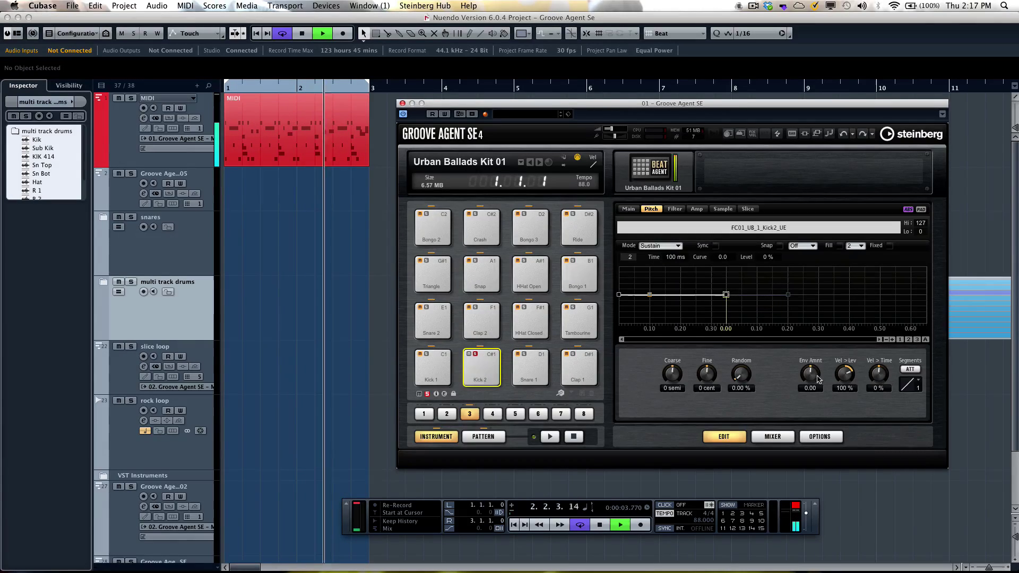
left_click_drag(810, 371, 810, 350)
- Shape the Kick 2 pitch envelope with node 3 pulled in to about 74 ms and node 2 at 86 ms and 21 % level, and stop playback
left_click_drag(726, 295, 672, 297)
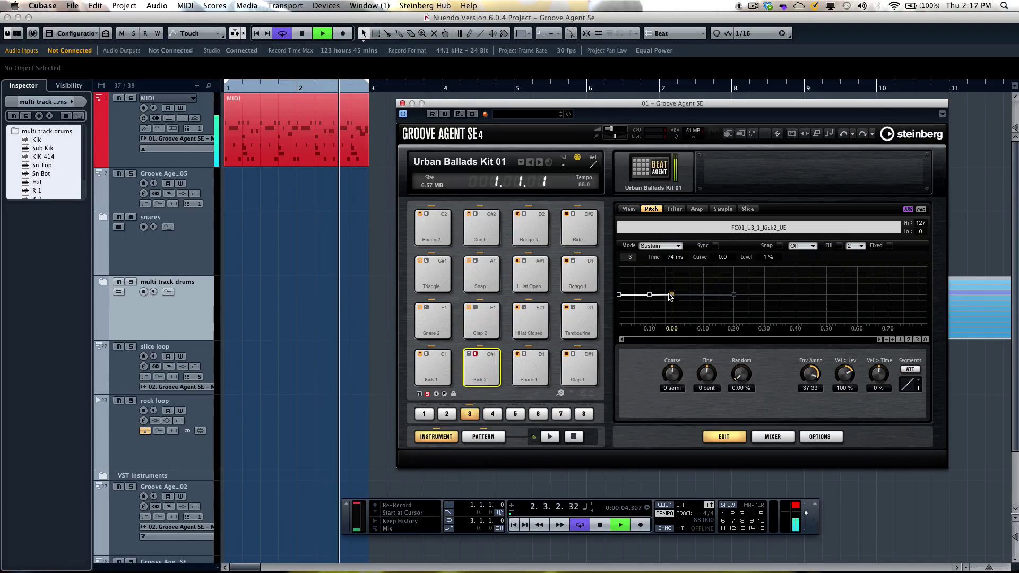
left_click_drag(652, 296, 649, 268)
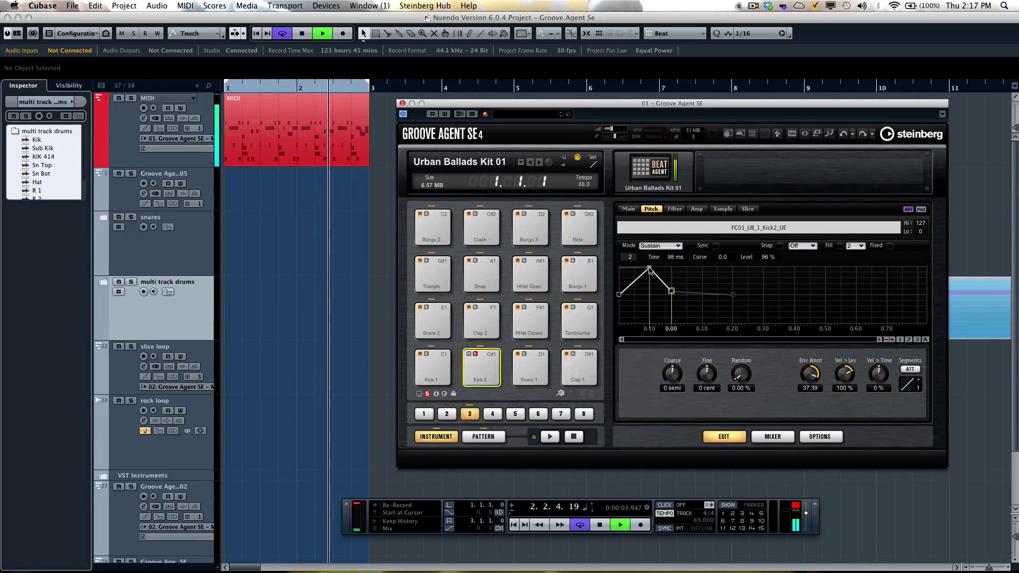
left_click_drag(650, 269, 646, 290)
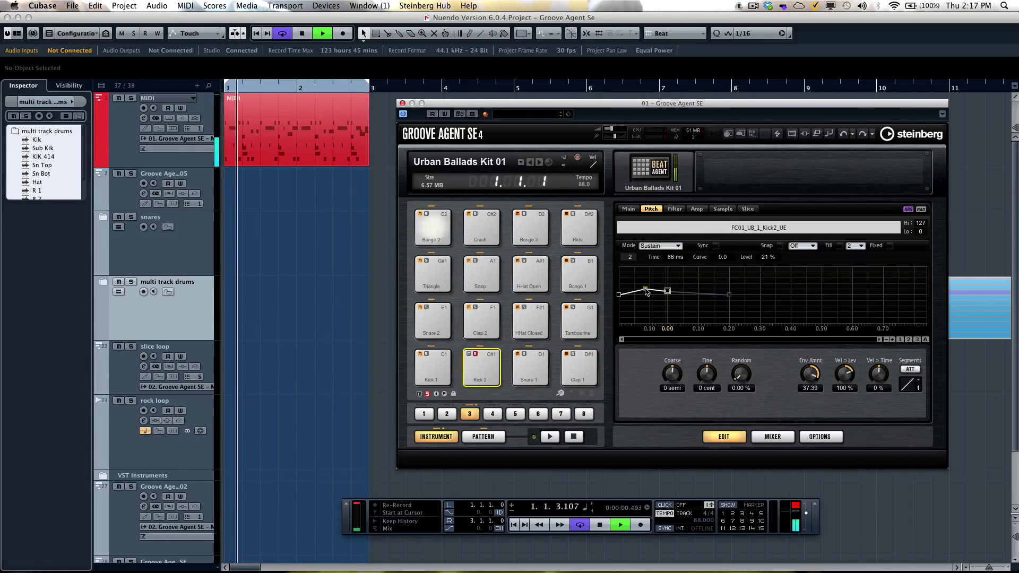
key("space")
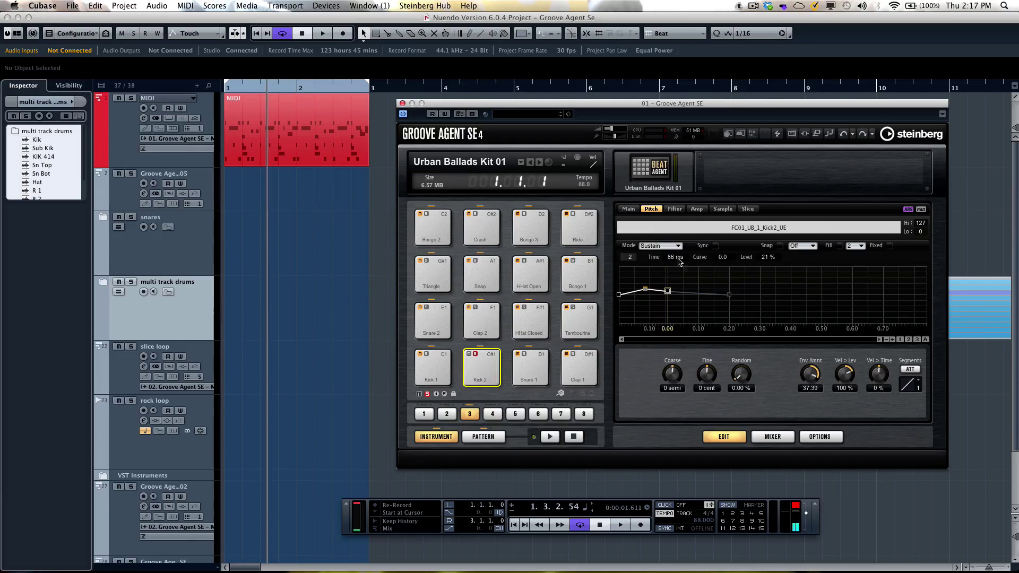
- Set the filter type of all selected pads to Classic
left_click(675, 209)
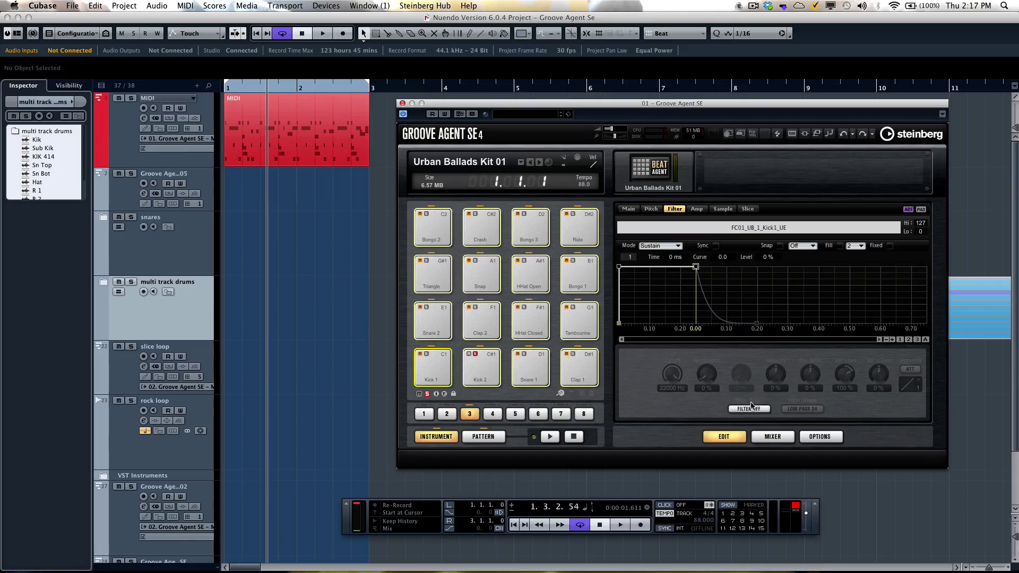
left_click(746, 409)
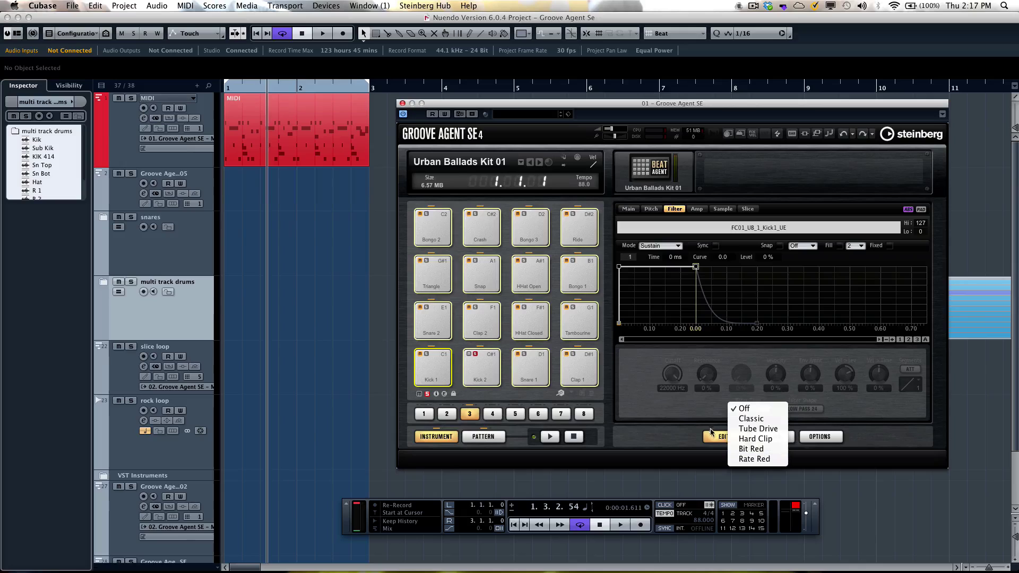
left_click(771, 419)
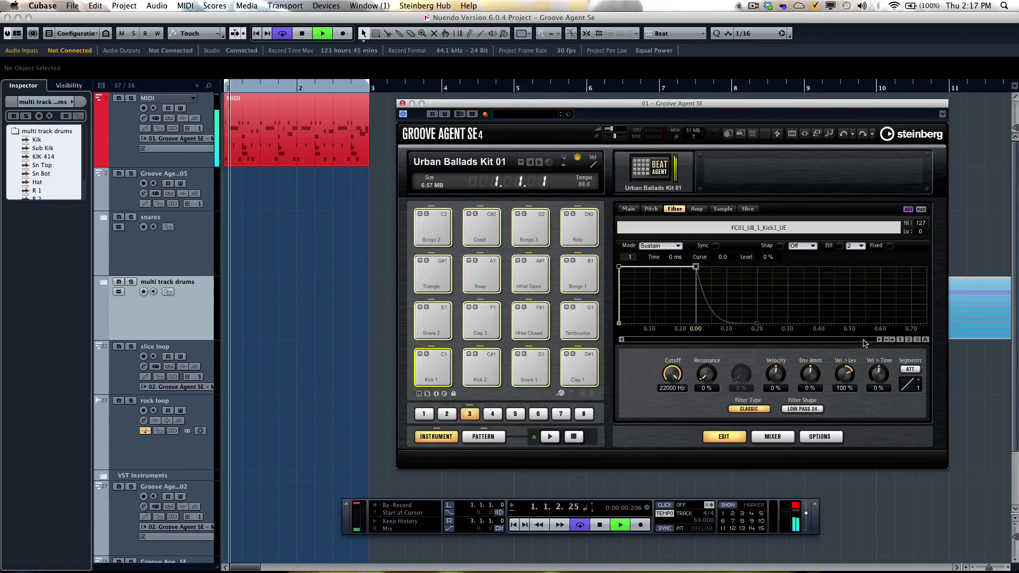
- Look through the filter shapes while keeping Low Pass 24, and set the resonance to 70 % with a lower cutoff during playback
left_click(801, 409)
scroll(815, 424, "down", 3)
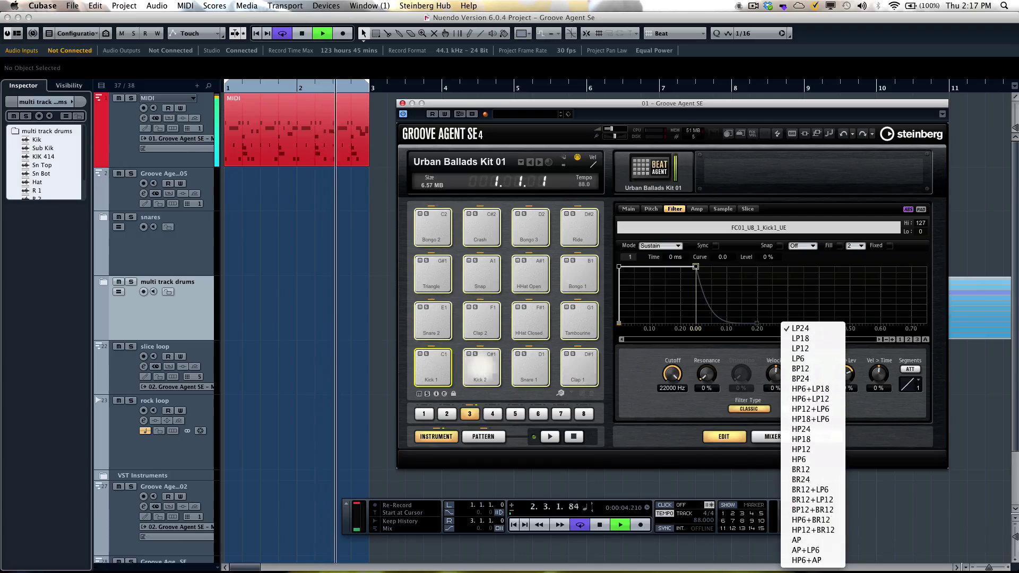
left_click(692, 399)
left_click_drag(706, 374, 718, 311)
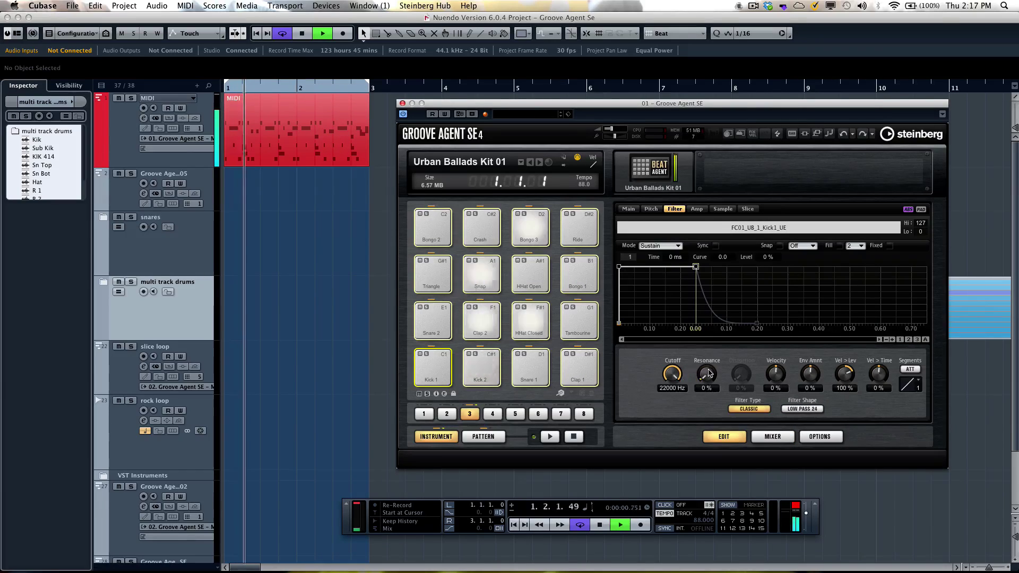
mouse_move(672, 373)
left_mouse_down()
mouse_move(673, 416)
mouse_move(670, 378)
mouse_move(669, 395)
mouse_move(670, 377)
mouse_move(708, 368)
mouse_move(669, 386)
left_mouse_up()
- Reopen the filter type choices and turn the filter off for all selected pads
left_click(748, 409)
left_click(743, 405)
left_click(749, 409)
left_click(743, 399)
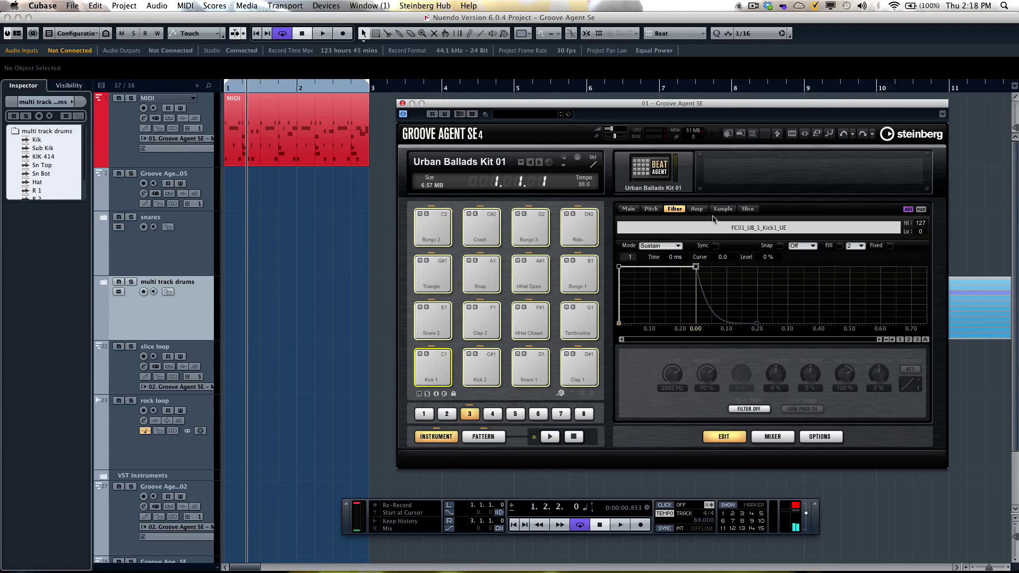
- Examine the mixer's Kit, AUX and Master pages and return to the Kit page
left_click(774, 438)
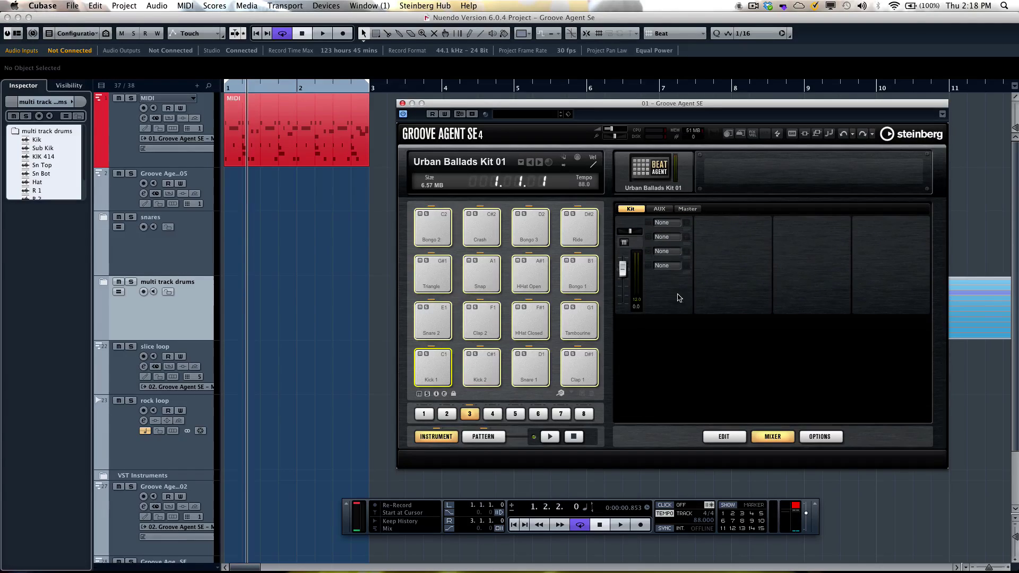
left_click(688, 209)
left_click(630, 209)
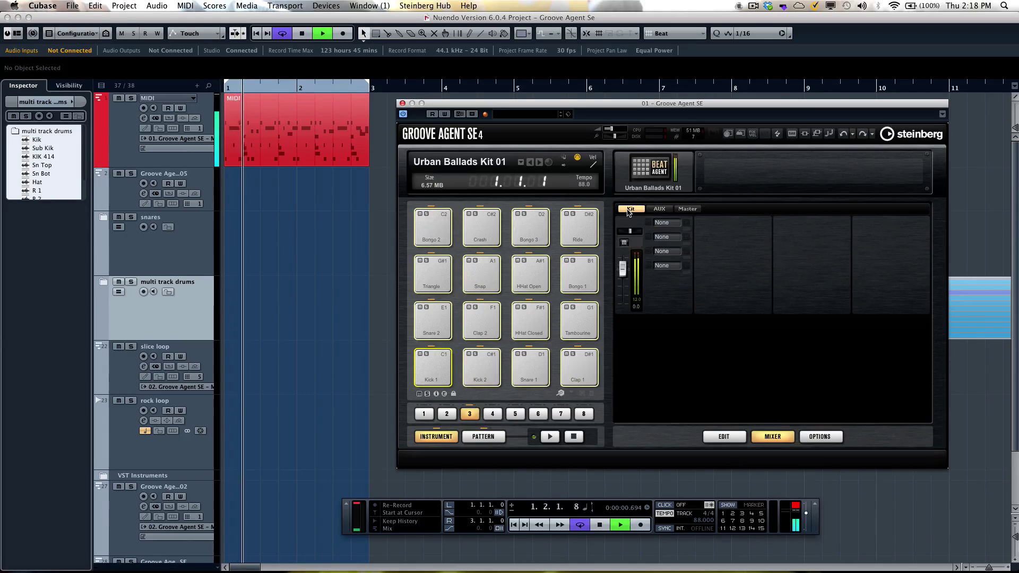
left_click(654, 210)
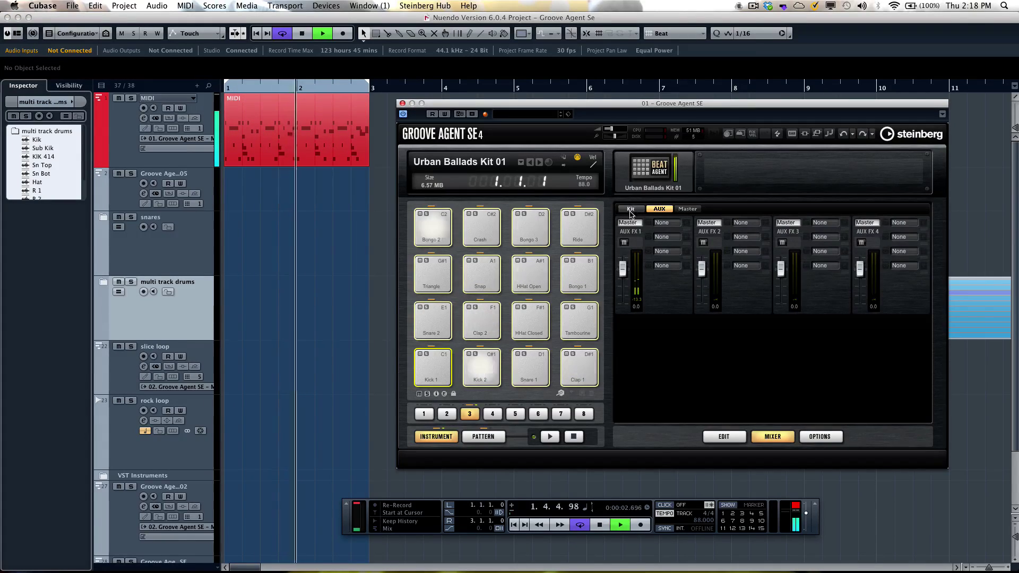
left_click(630, 211)
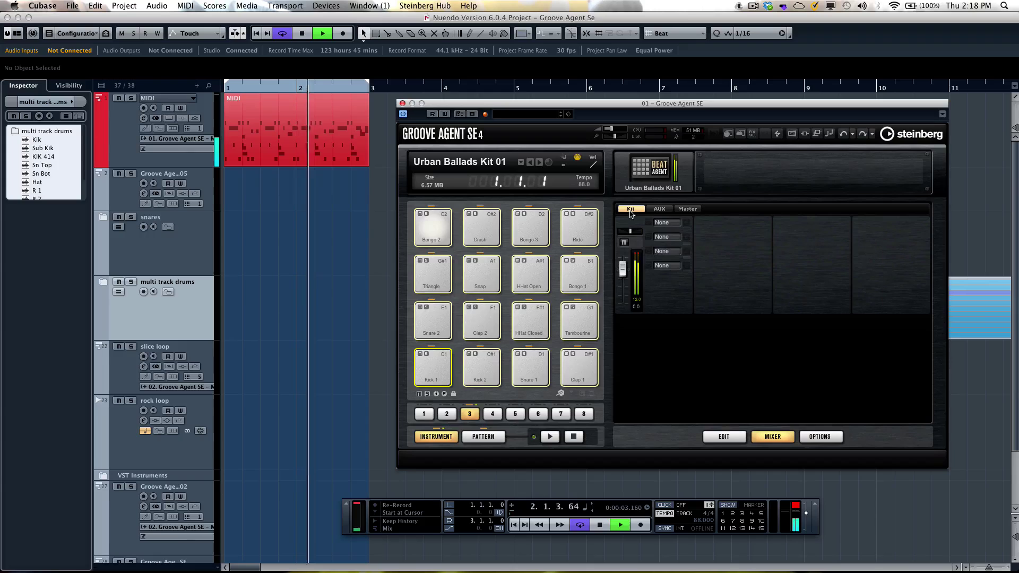
- Insert a Studio EQ on the kit channel with 2 Mid -3.0 dB at 125 Hz and 3 Mid 12.0 dB at 6649 Hz, and bypass it
left_click(668, 223)
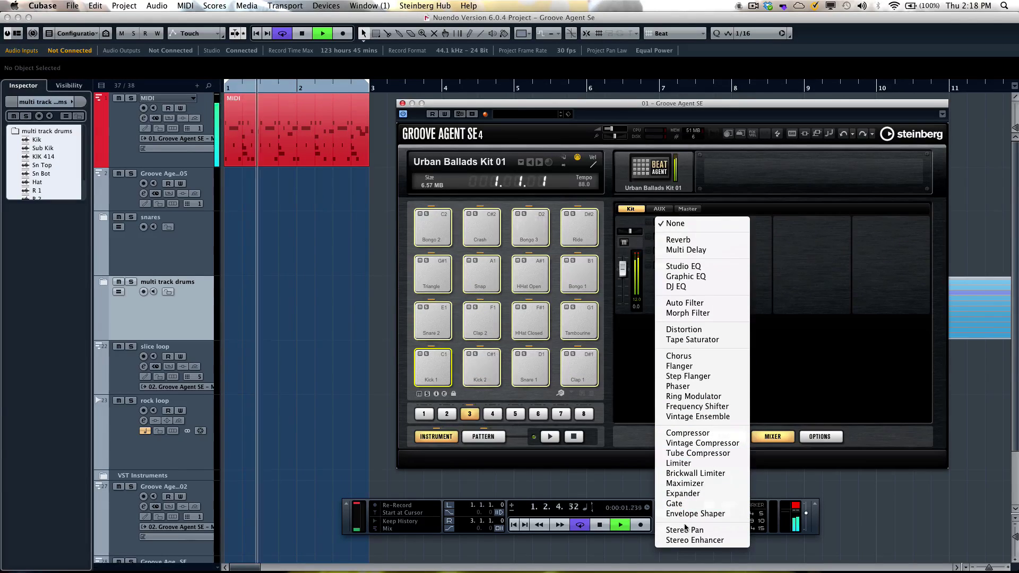
left_click(688, 270)
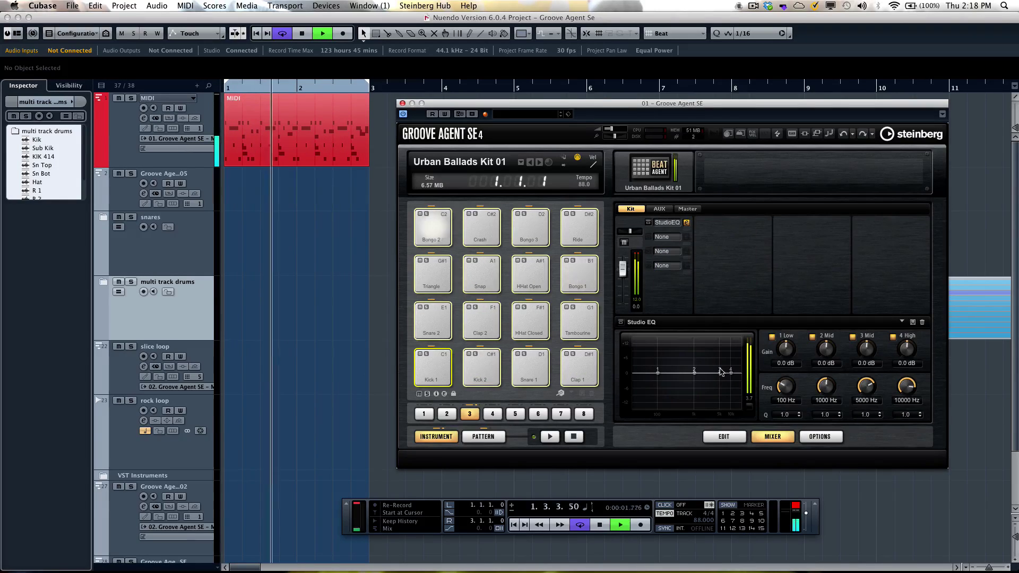
left_click_drag(721, 373, 724, 344)
mouse_move(658, 373)
left_mouse_down()
mouse_move(645, 380)
mouse_move(679, 369)
mouse_move(646, 346)
mouse_move(675, 390)
mouse_move(661, 378)
left_mouse_up()
left_click(647, 223)
key("space")
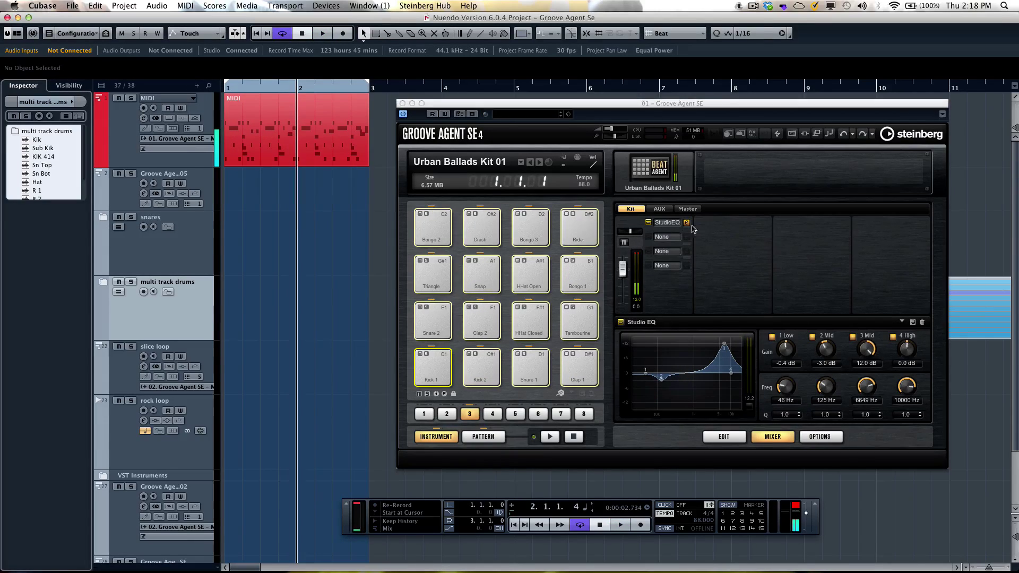
- Select the Clap 2 pad and insert a Reverb in the first slot of AUX FX 4
left_click(659, 209)
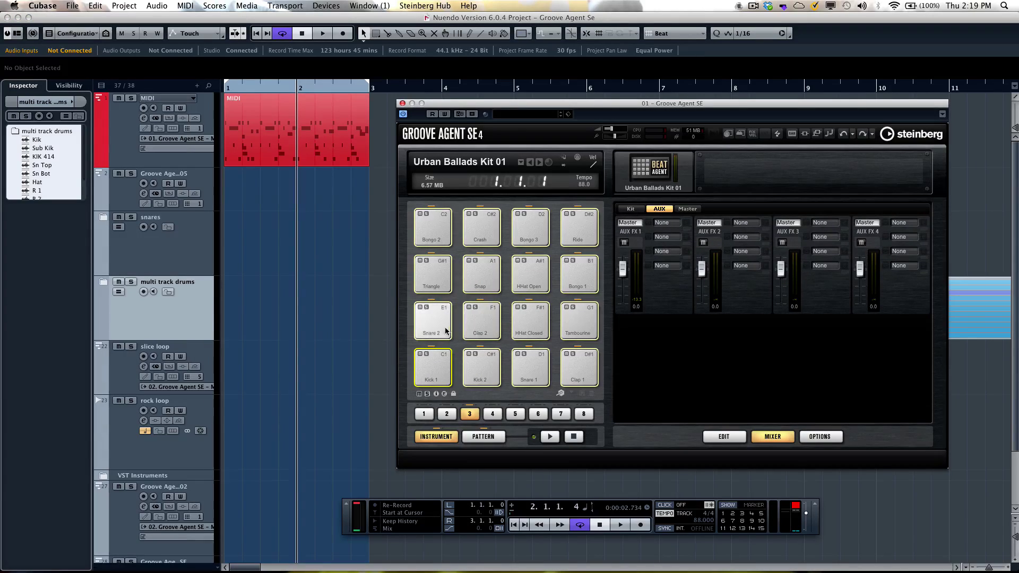
left_click(492, 325)
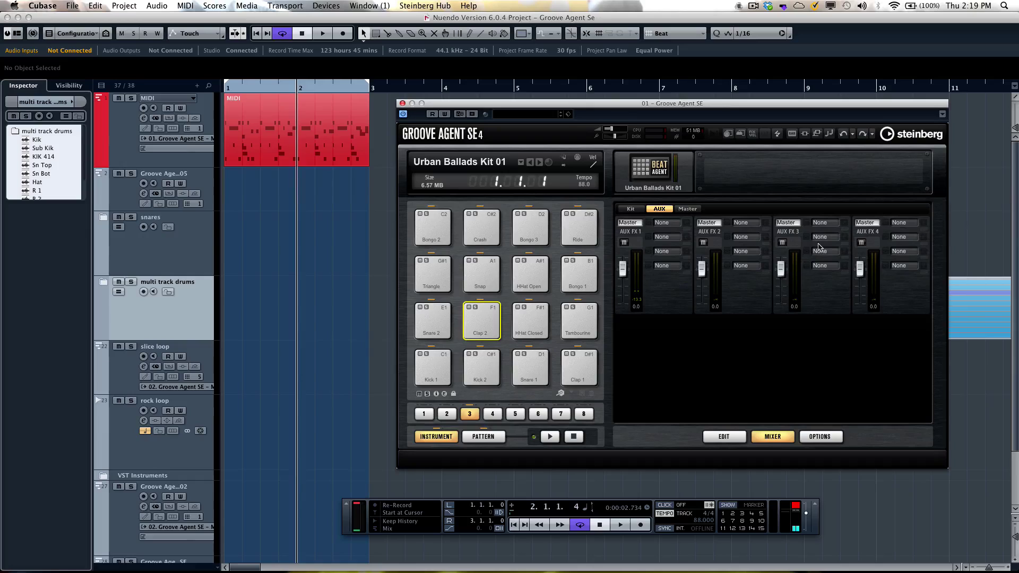
left_click(902, 223)
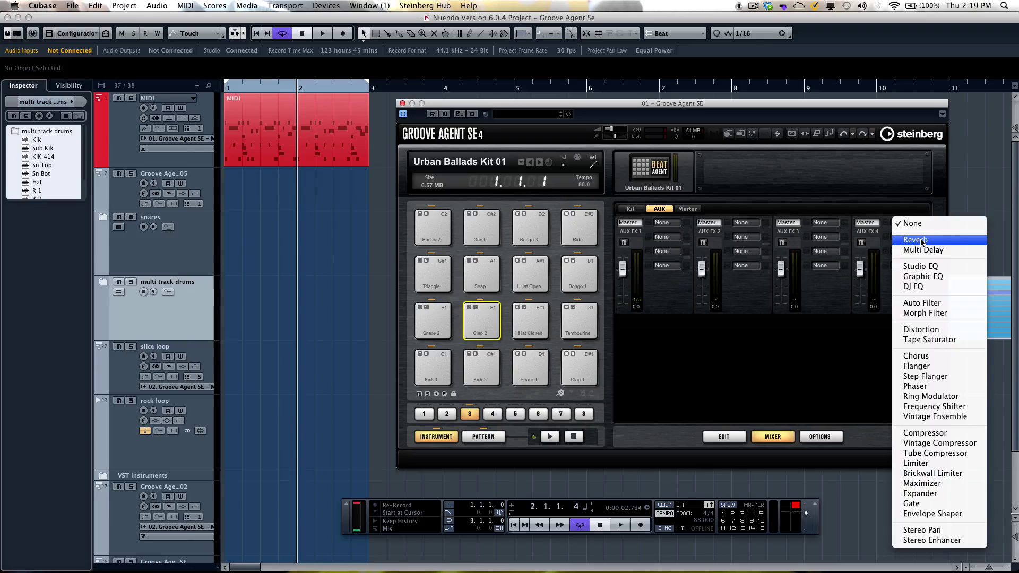
left_click(921, 242)
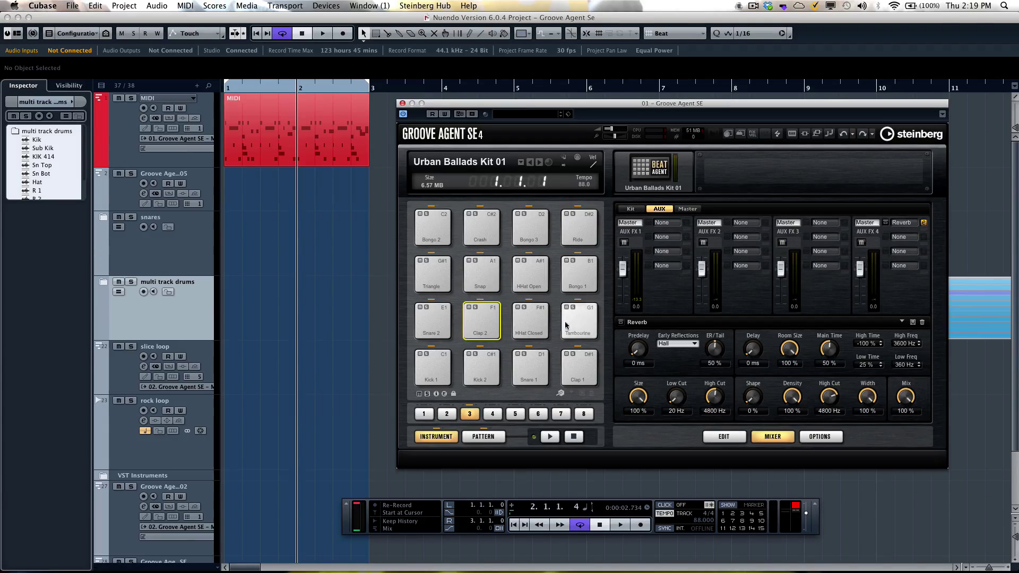
- Raise the Clap 2 pad's AUX 4 send to -0.1 during loop playback, lower it again and stop playback
left_click(620, 525)
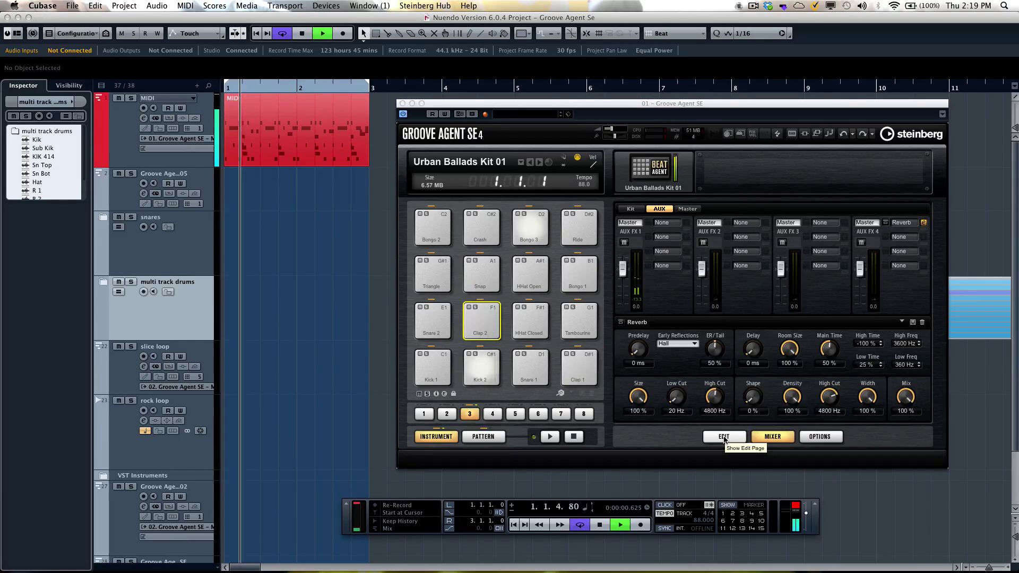
left_click(724, 437)
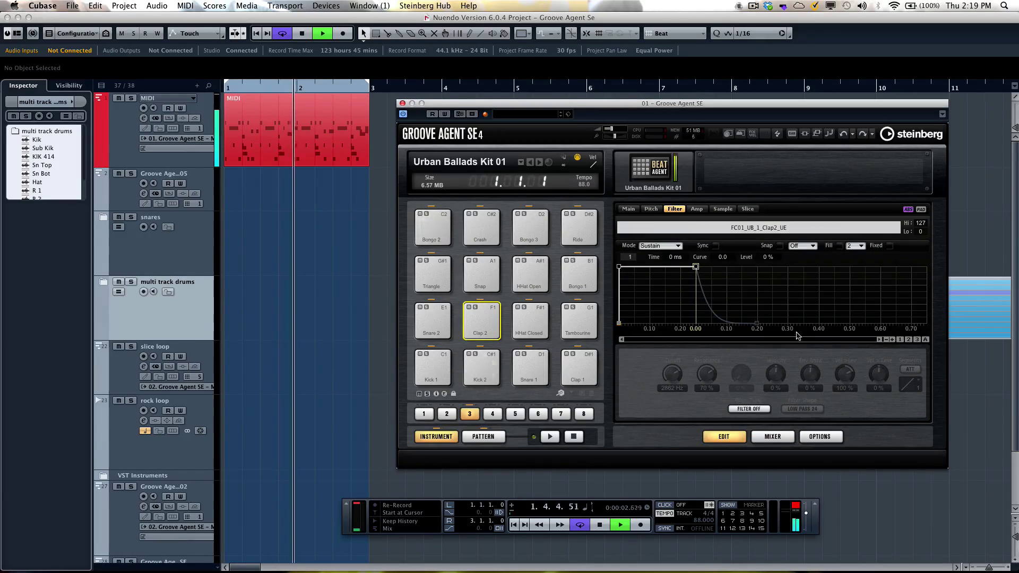
left_click(697, 208)
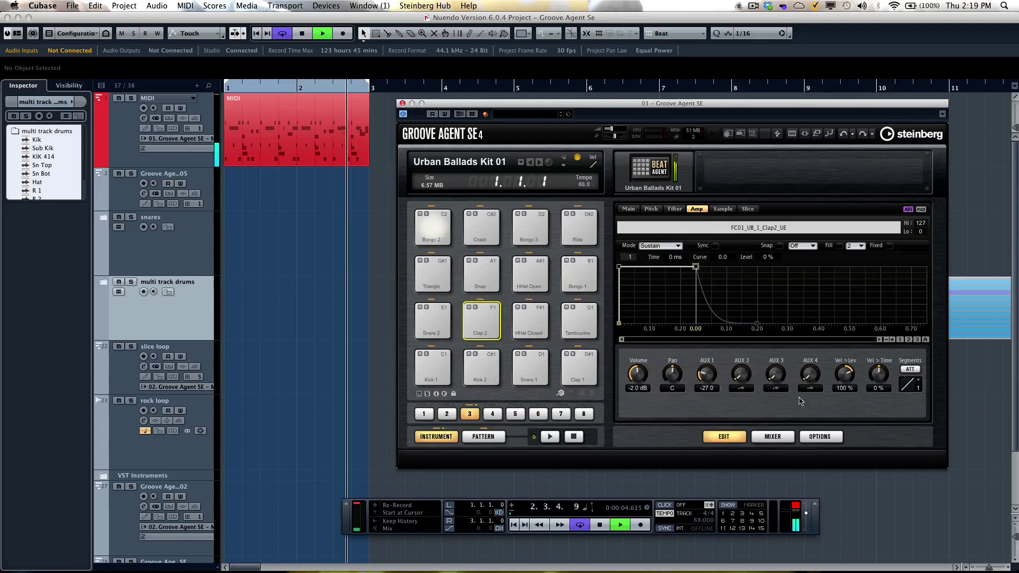
left_click_drag(809, 374, 814, 286)
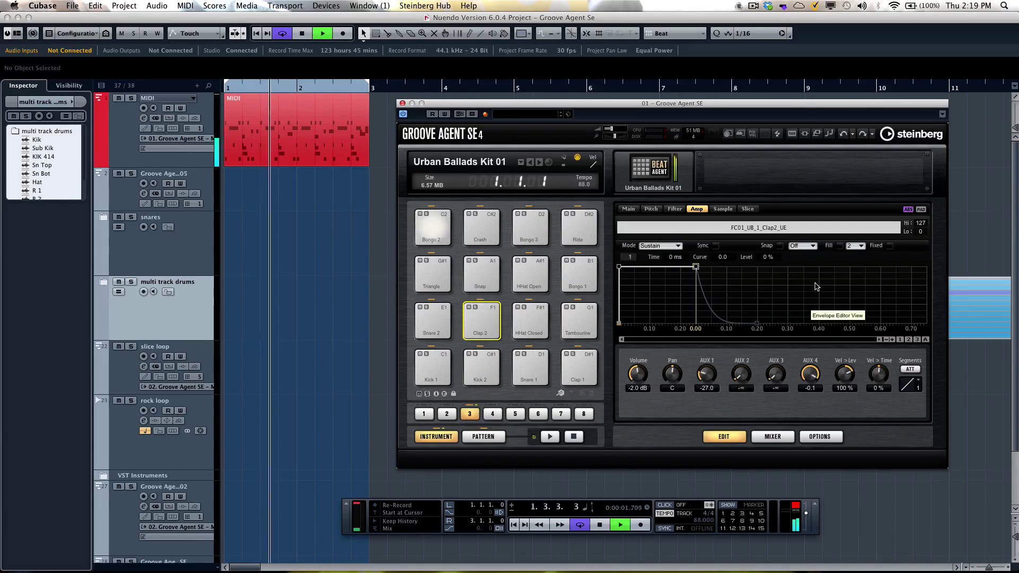
left_click_drag(816, 287, 813, 351)
key("space")
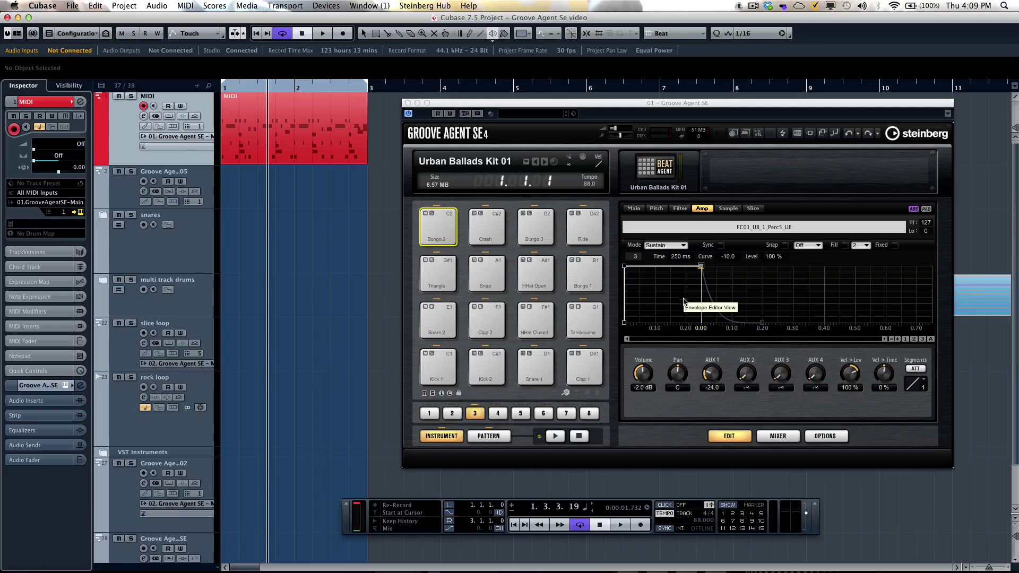
- Try a multi-node amp envelope on the Bongo 2 pad with volume -24.4 dB, pan R53 and AUX 1 send -6.1
left_click_drag(624, 267, 749, 303)
left_click(696, 285)
left_click(728, 297)
left_click(750, 265)
left_click_drag(712, 374, 633, 391)
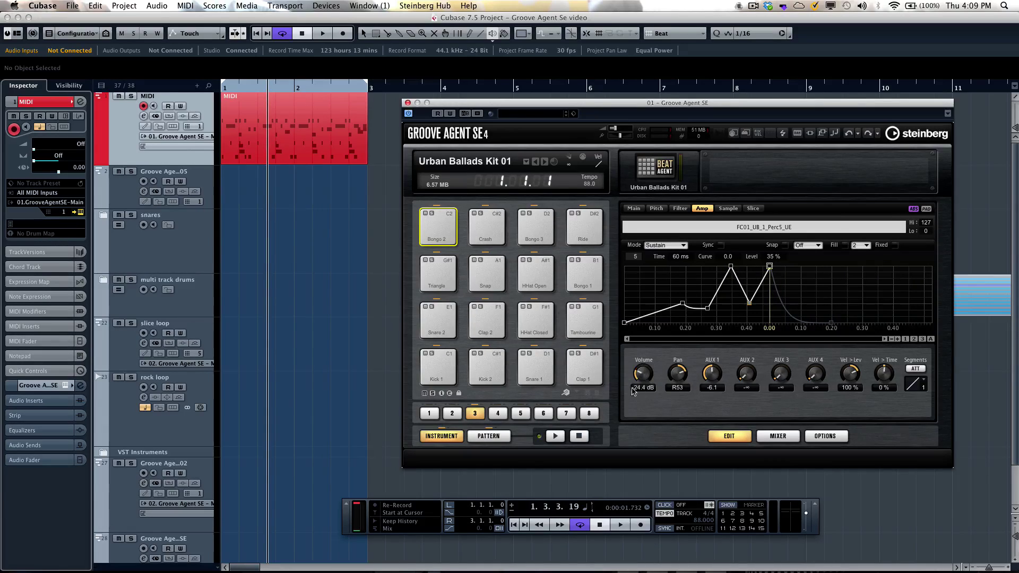
- Undo all the amp envelope, volume, pan and send changes on the Bongo 2 pad
left_click(849, 133)
left_click(849, 133)
left_click(849, 133)
left_click(849, 134)
left_click(849, 133)
left_click(849, 134)
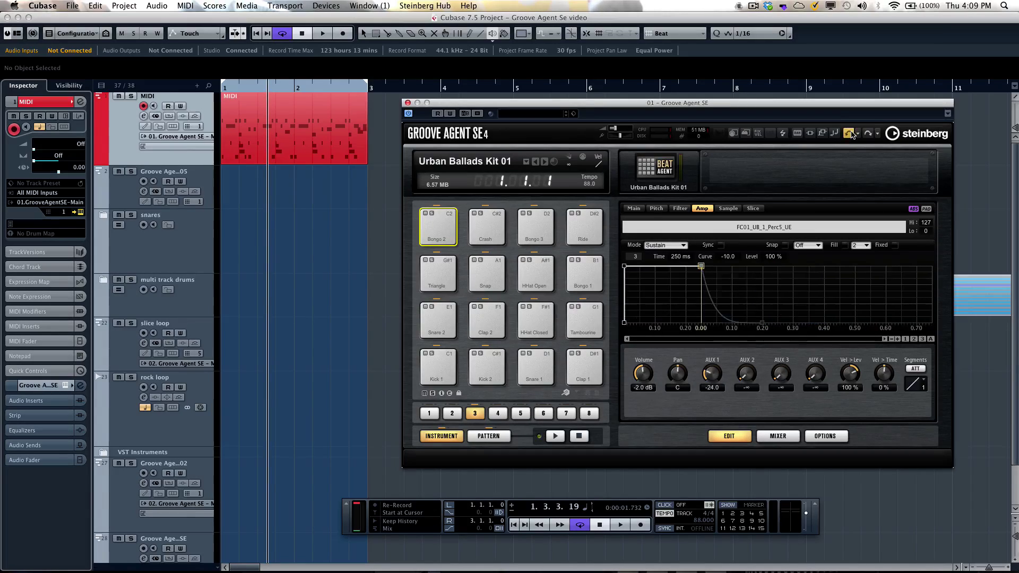
- Redo the undone amp envelope, volume, pan and send changes on the Bongo 2 pad
left_click(868, 135)
left_click(868, 134)
left_click(868, 135)
left_click(868, 134)
left_click(868, 134)
left_click(865, 134)
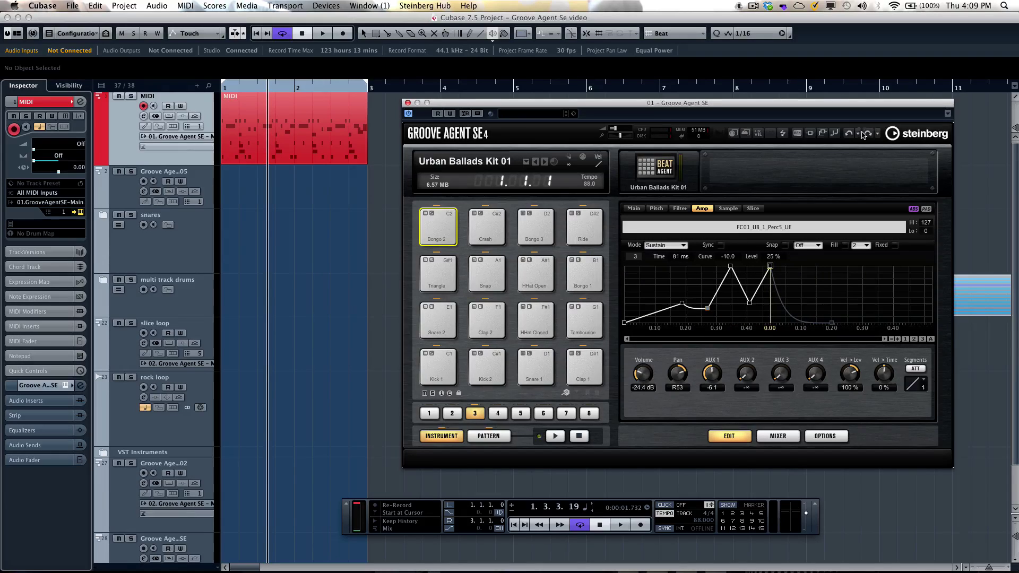
- Undo the restored Bongo 2 amp changes again, back to the original envelope and levels
left_click(849, 133)
left_click(849, 134)
left_click(849, 133)
left_click(848, 133)
left_click(848, 133)
left_click(848, 133)
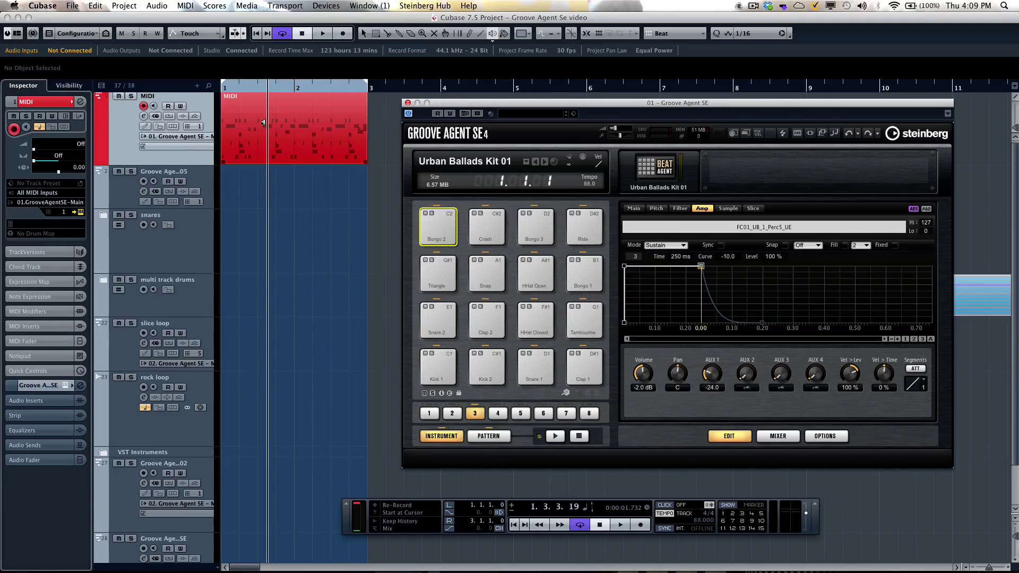
- Open the red MIDI part in the Key Editor to view its notes, and close the editor again
right_click(270, 126)
double_click(269, 126)
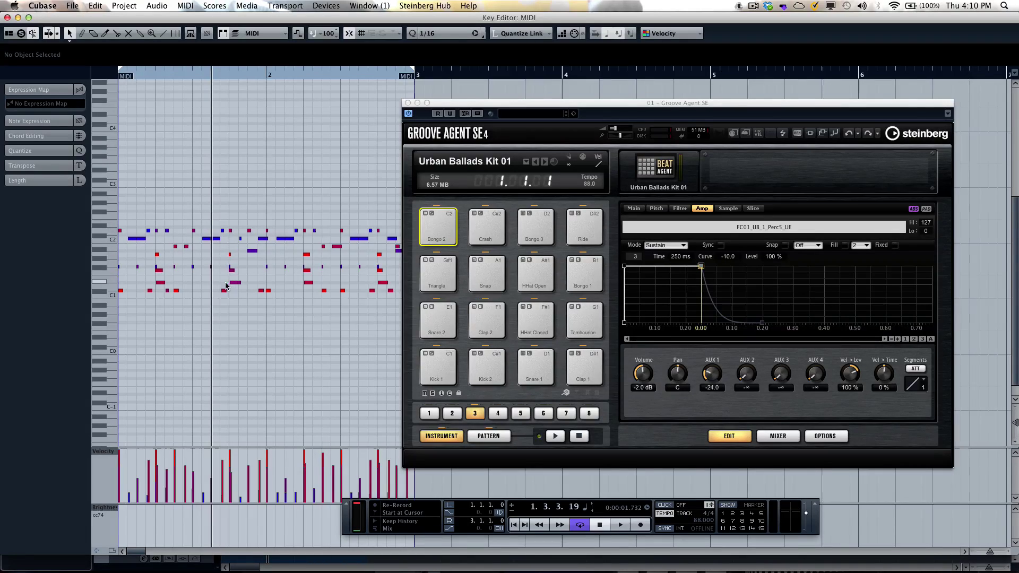
left_click(8, 18)
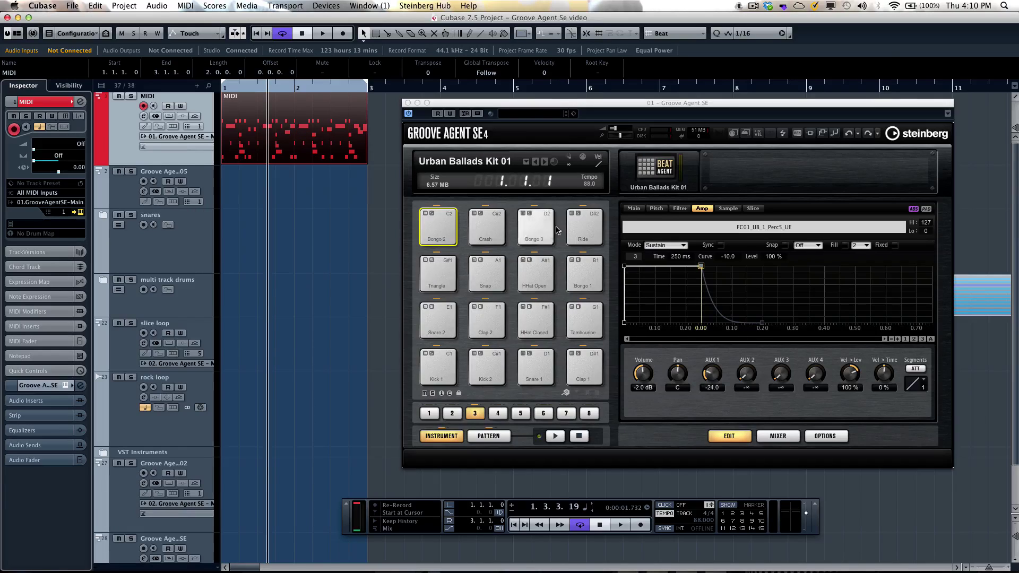
- Create a drum map from the instrument for the MIDI track and view its part in the Drum Editor
left_click(39, 235)
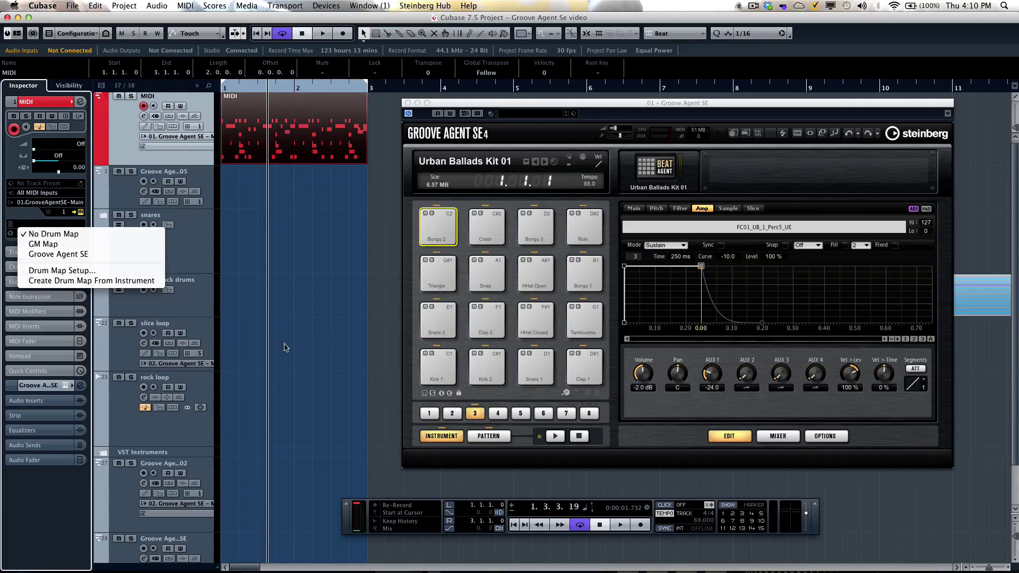
left_click(132, 281)
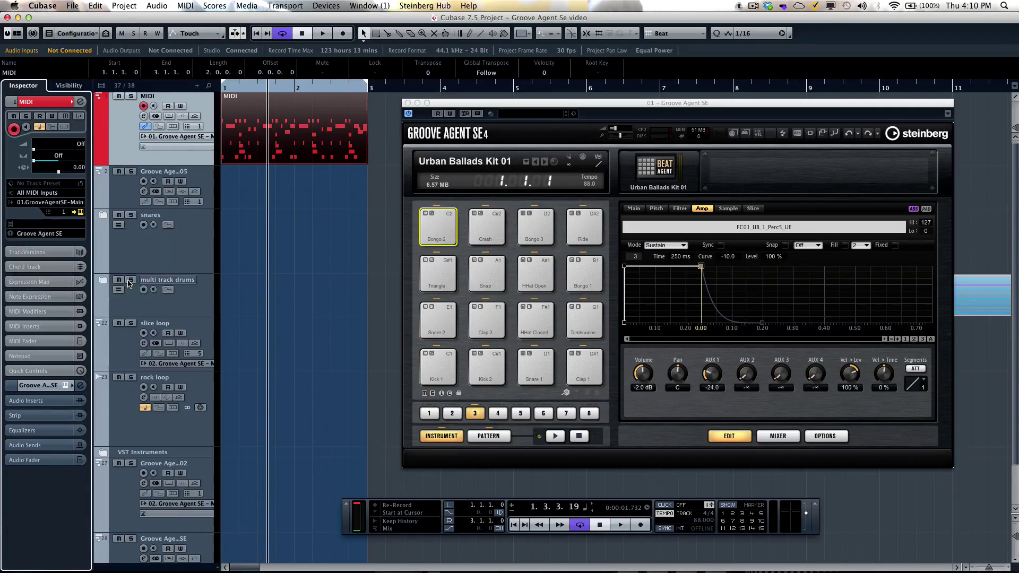
double_click(268, 123)
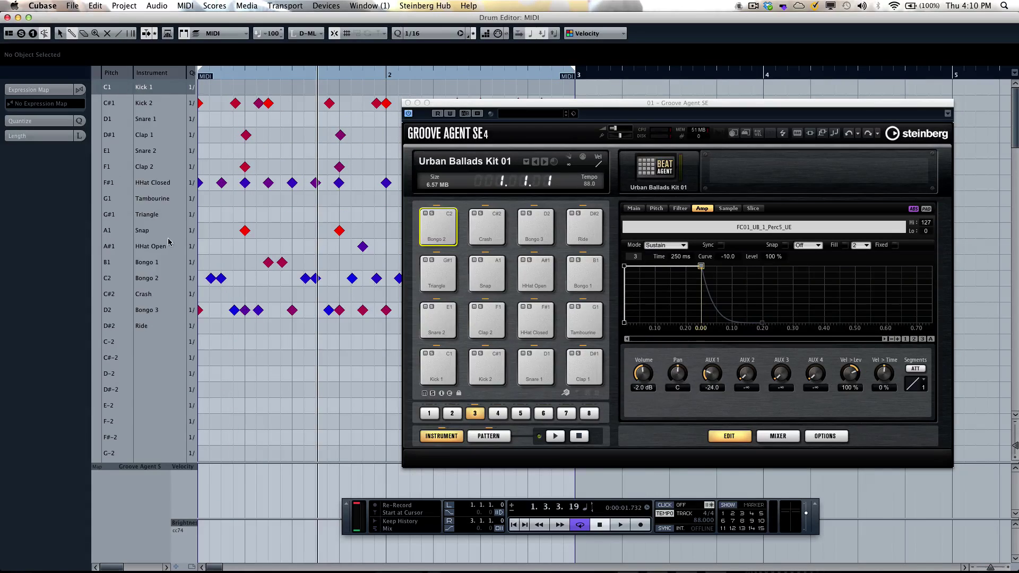
left_click(7, 19)
- Set the MIDI track to No Drum Map
left_click(47, 233)
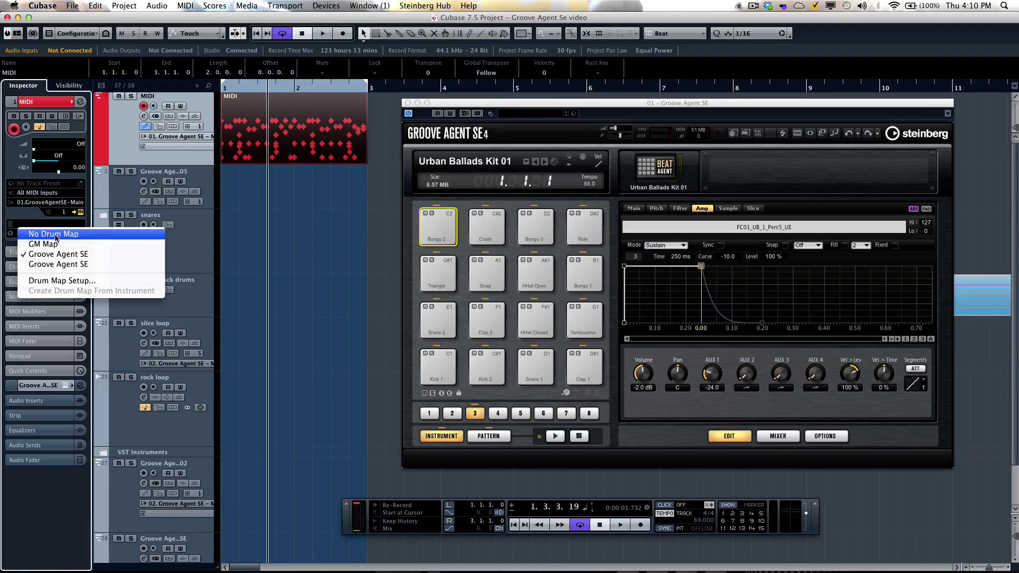
left_click(56, 235)
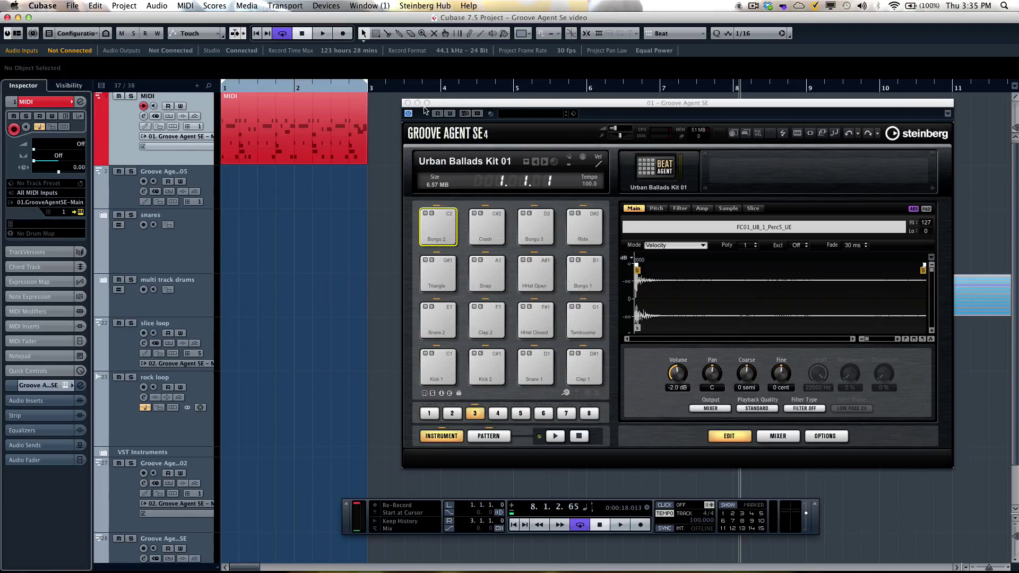
- Expand the snares folder track and open the empty Kit 1 Groove Agent instrument of the track below MIDI
left_click_drag(246, 85, 267, 80)
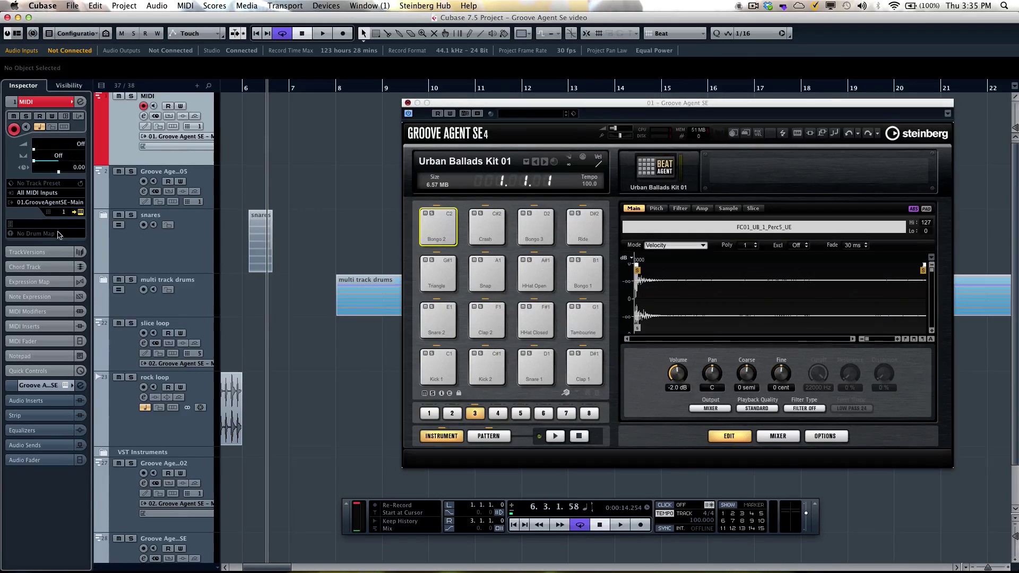
key("super+w")
left_click(102, 214)
scroll(298, 352, "down", 5)
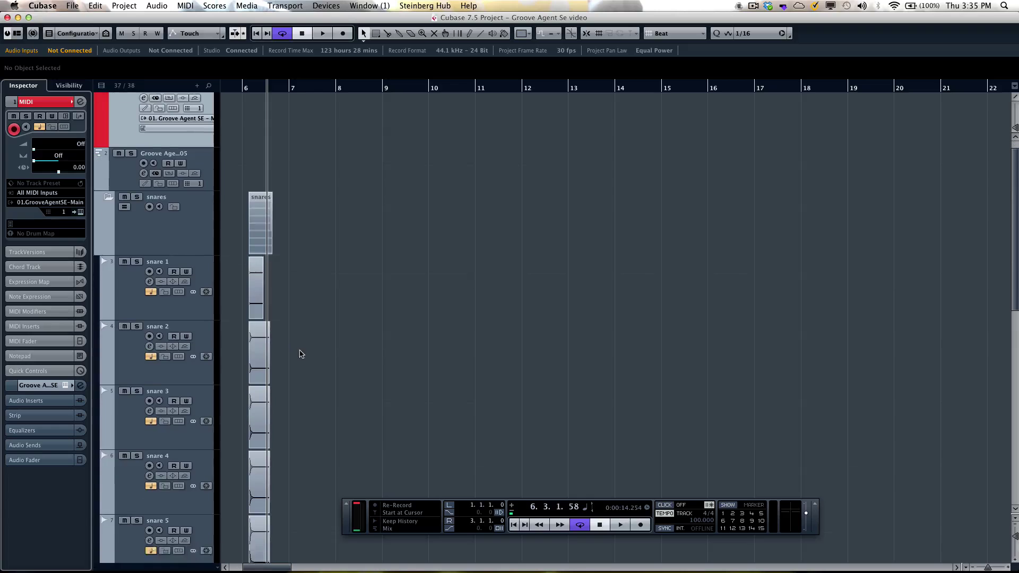
scroll(266, 204, "up", 5)
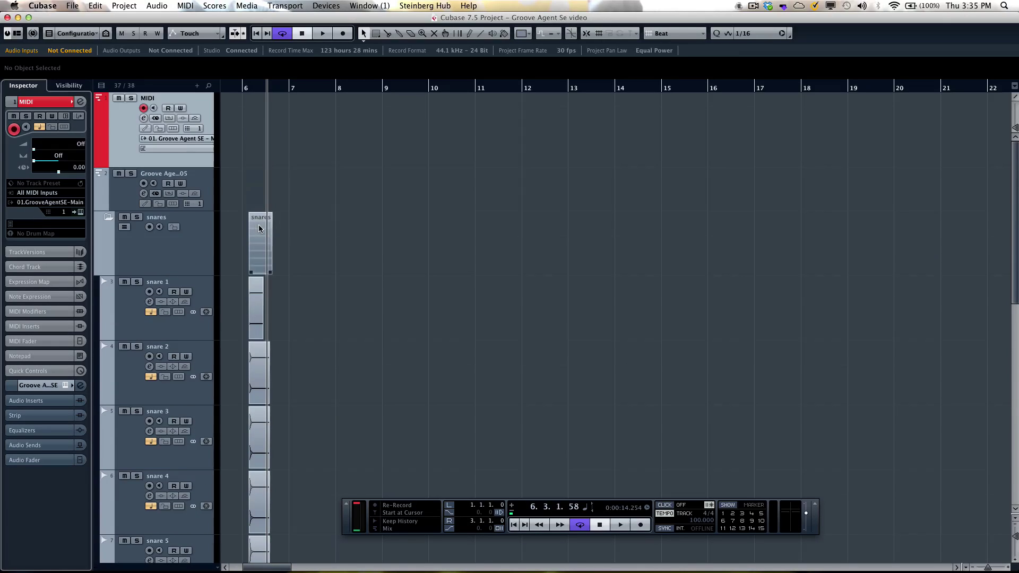
left_click(124, 193)
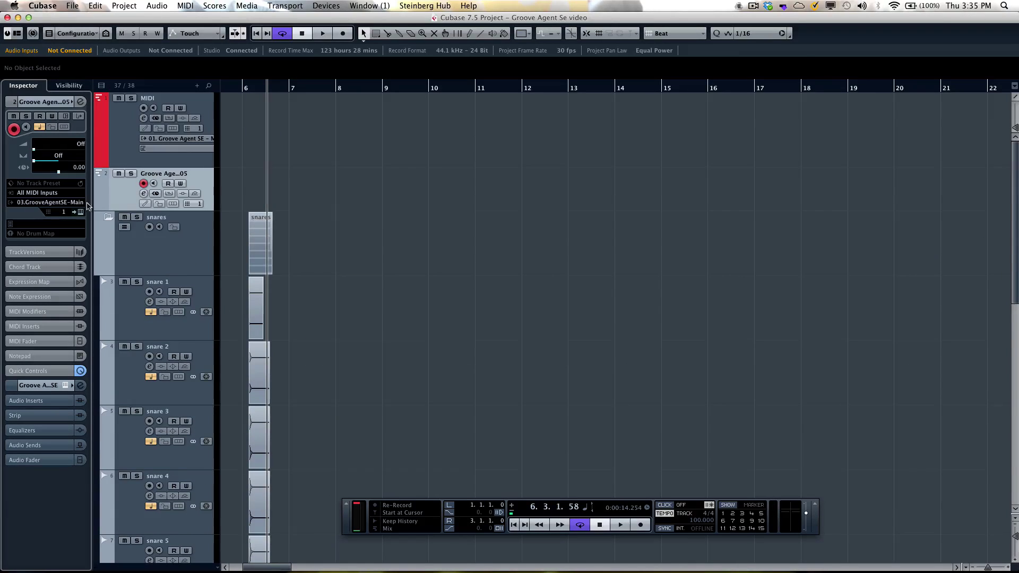
left_click(80, 212)
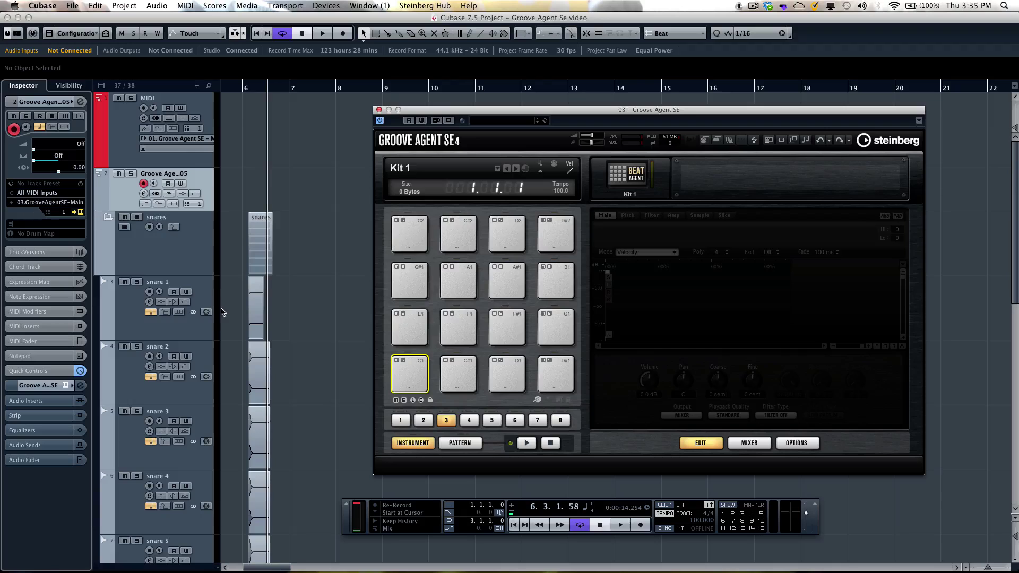
- Spread the eight snare clips across separate pads from C1 to G1 and audition several of them
left_click_drag(281, 302, 410, 382)
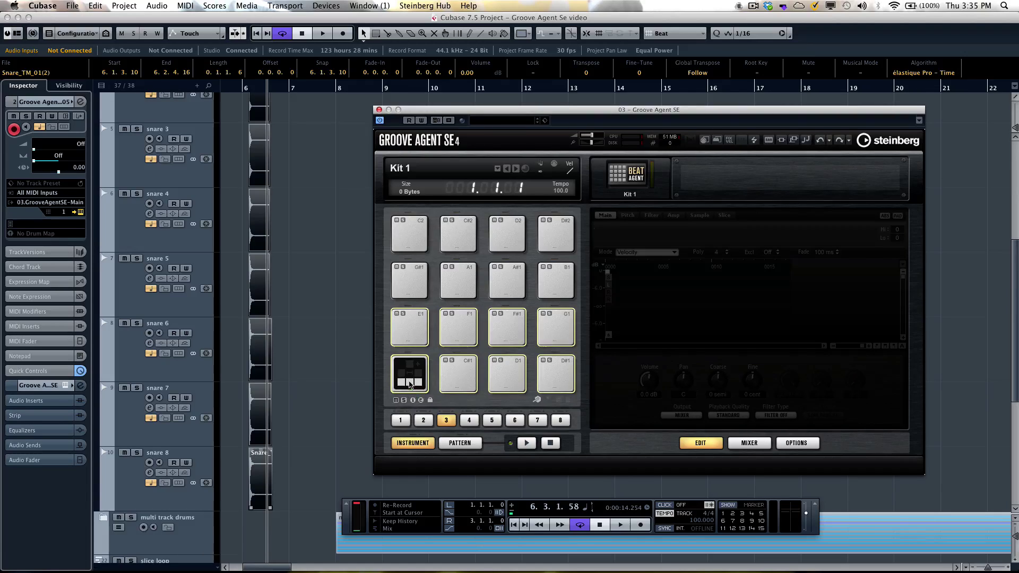
left_click_drag(410, 383, 410, 382)
left_click(518, 374)
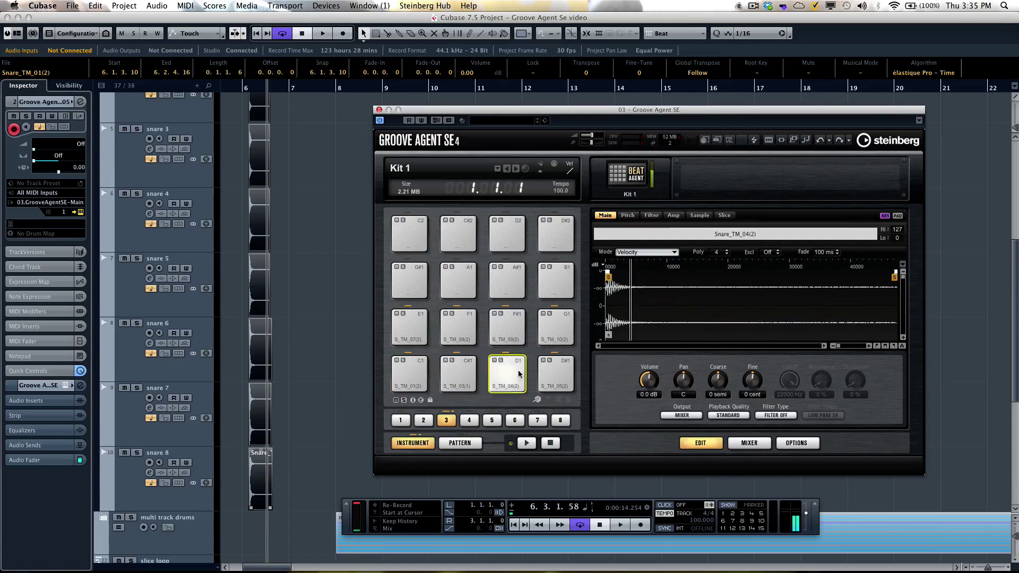
left_click(409, 325)
left_click(457, 326)
left_click(507, 326)
left_click(564, 329)
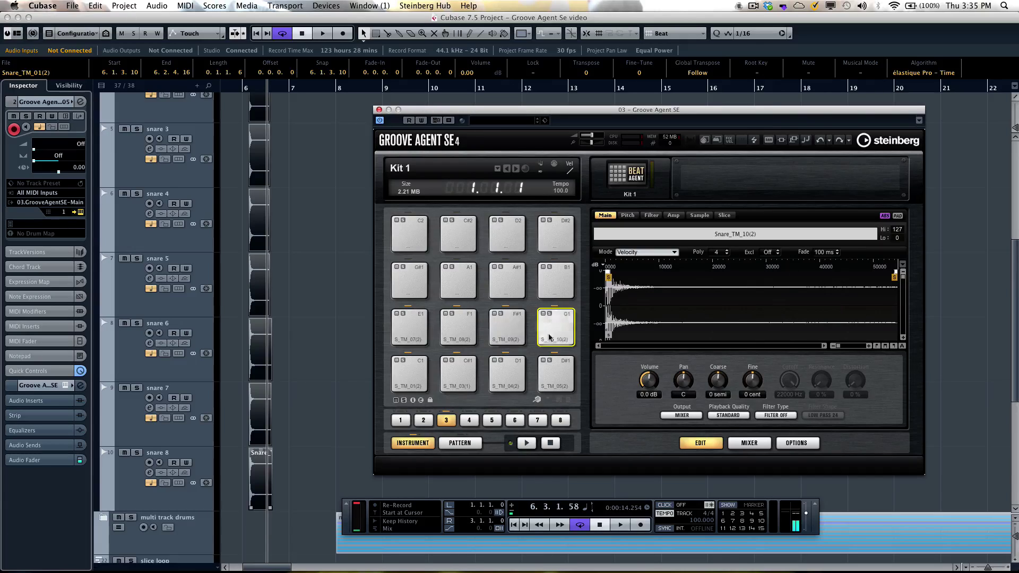
- Undo the spread across separate pads and stack all eight snare clips as layers on pad D1
left_click(819, 140)
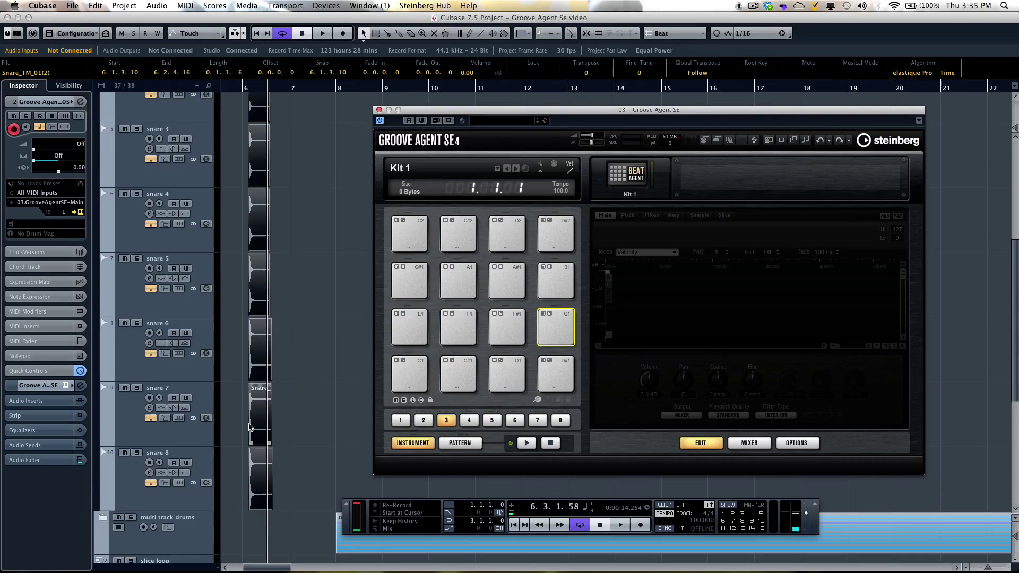
left_click_drag(260, 406, 419, 375)
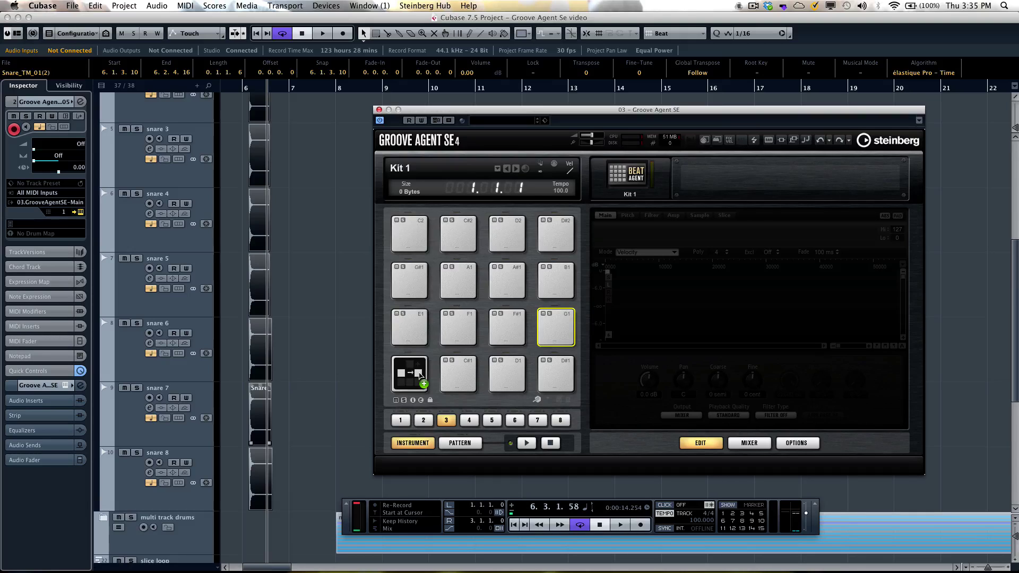
left_click_drag(421, 375, 516, 365)
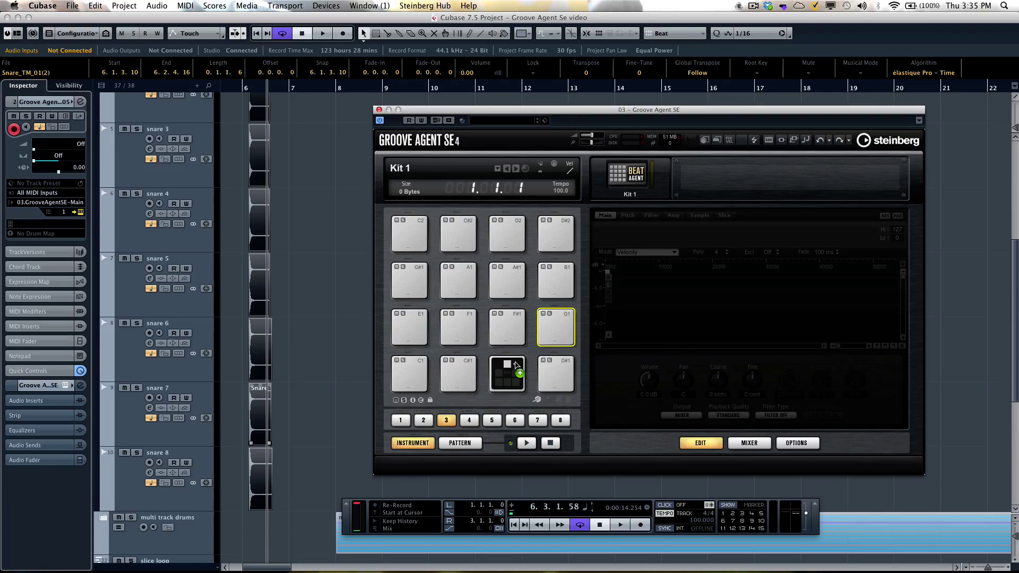
left_click_drag(516, 365, 516, 365)
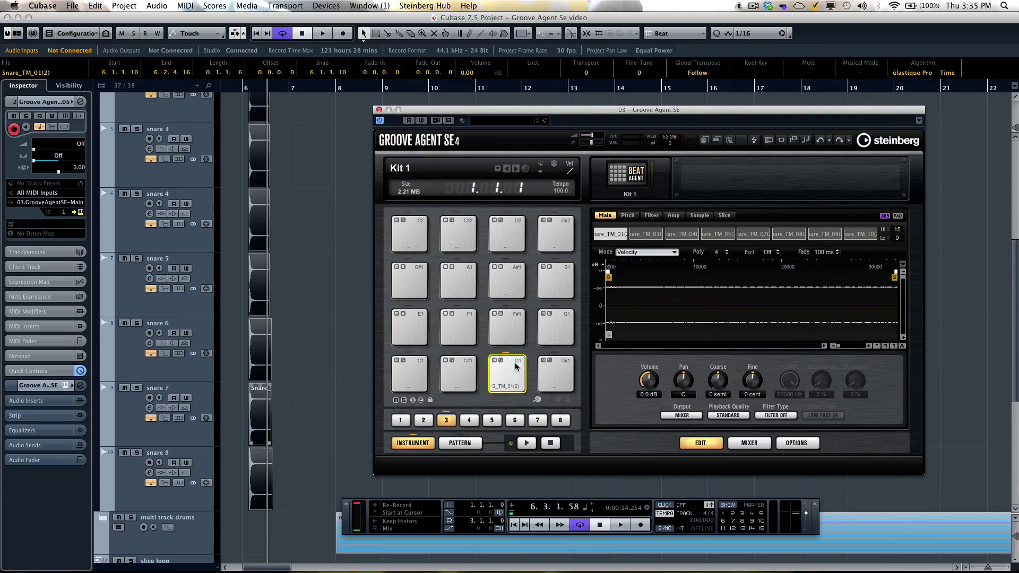
- Go through the stacked snare samples on pad D1 to examine their waveforms and velocity ranges
left_click(660, 234)
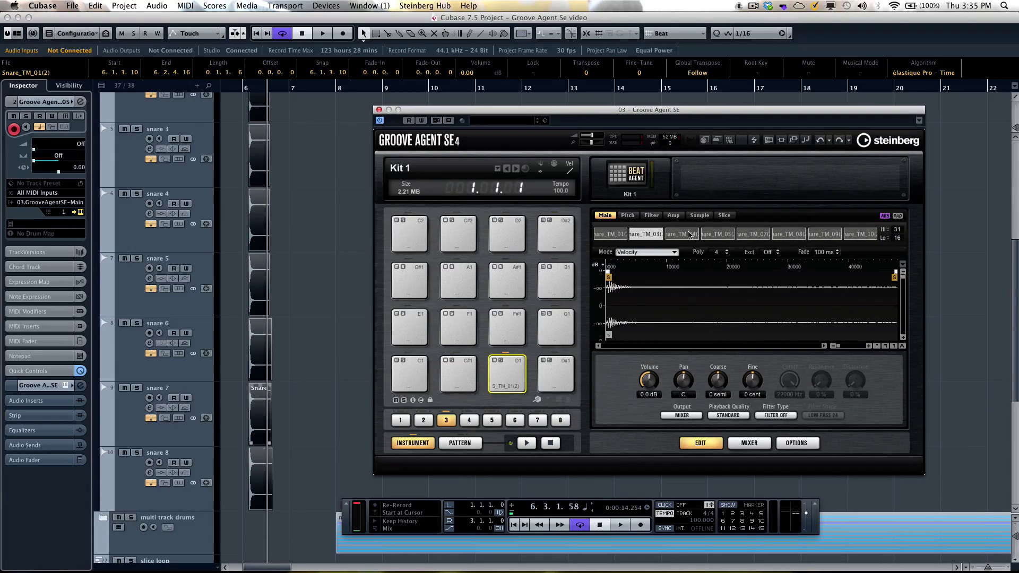
left_click(684, 237)
left_click(719, 234)
left_click(753, 234)
left_click(788, 233)
left_click(823, 233)
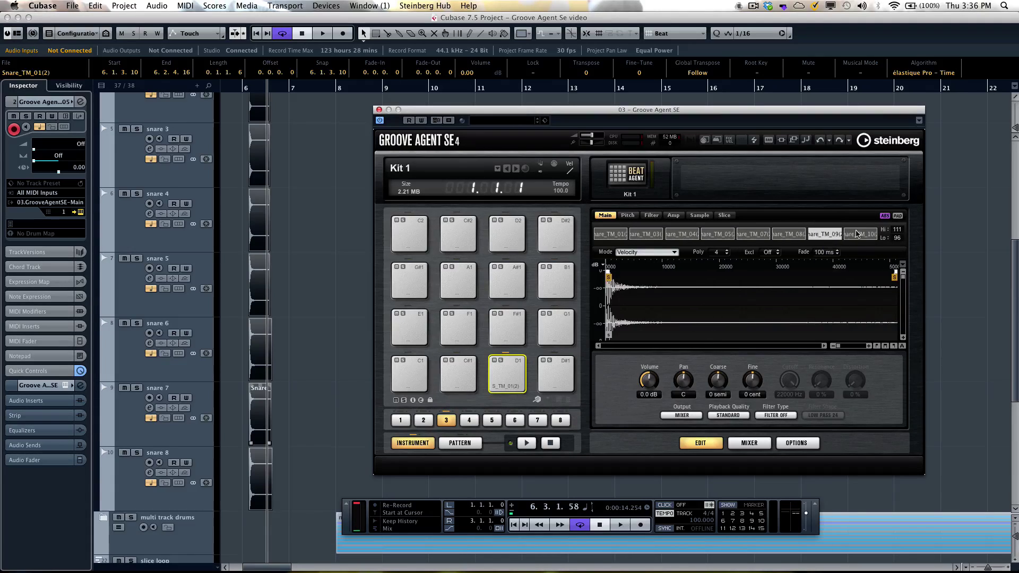
left_click(801, 235)
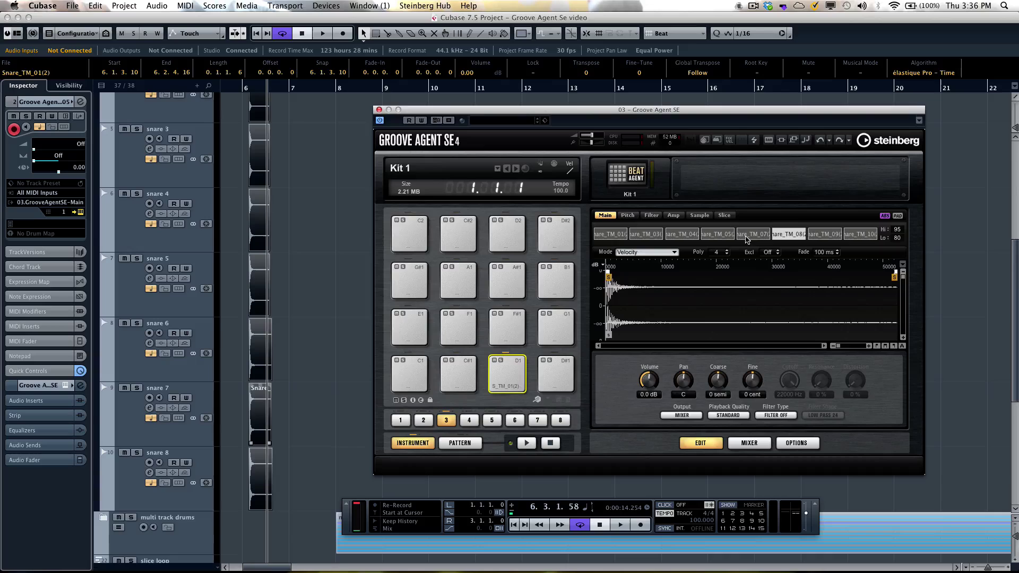
- Shift the velocity boundary between Snare_TM_04(2) and Snare_TM_05(2) slightly and audition pad D1 at different velocities
mouse_move(699, 234)
left_mouse_down()
mouse_move(720, 234)
mouse_move(700, 235)
left_mouse_up()
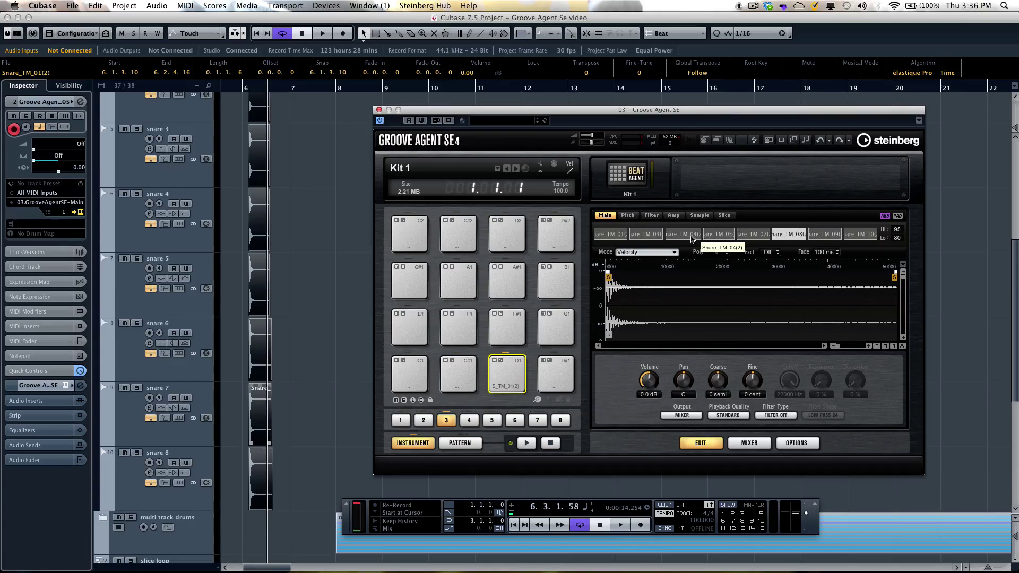
left_click(635, 253)
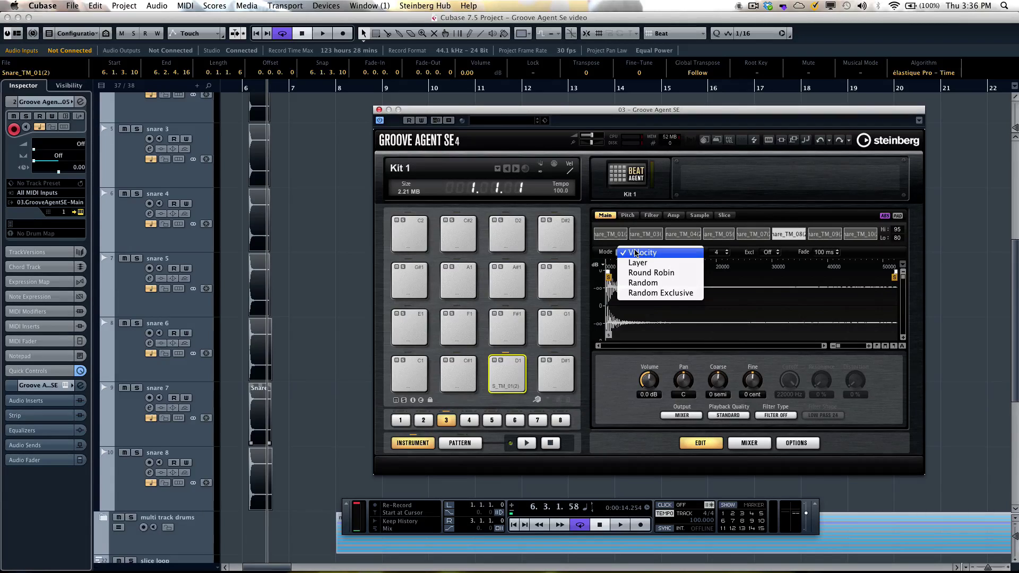
left_click(511, 391)
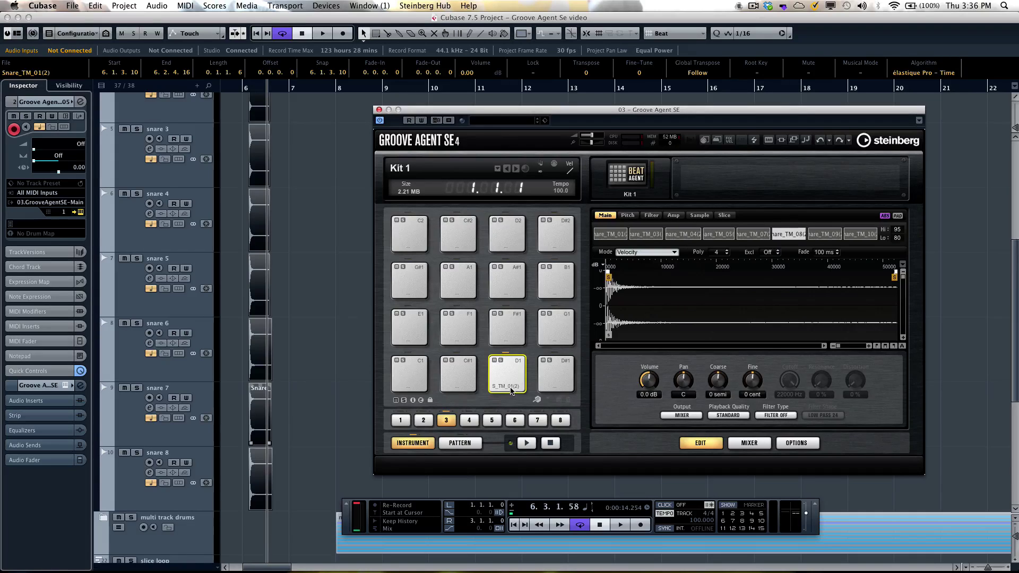
left_click(511, 387)
left_click(512, 382)
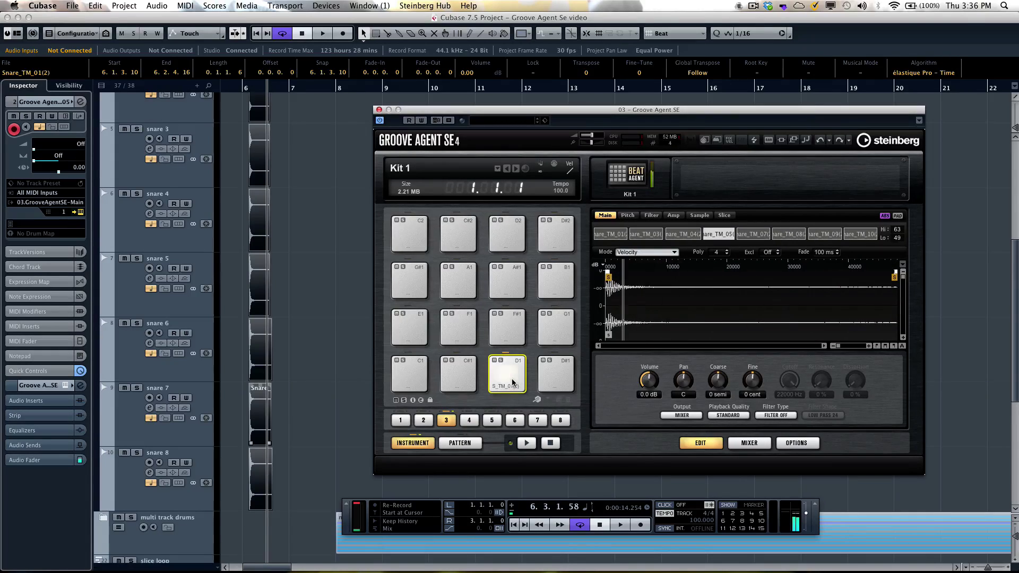
left_click(512, 376)
left_click(512, 364)
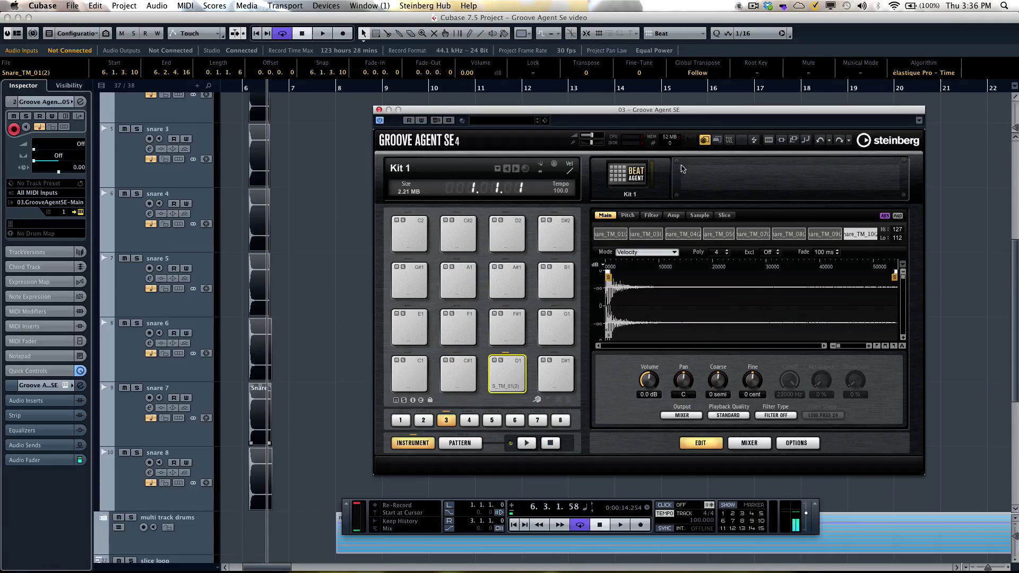
- Set pad D1's sample mode to Round Robin and play the pad repeatedly to hear the samples cycle
left_click(639, 253)
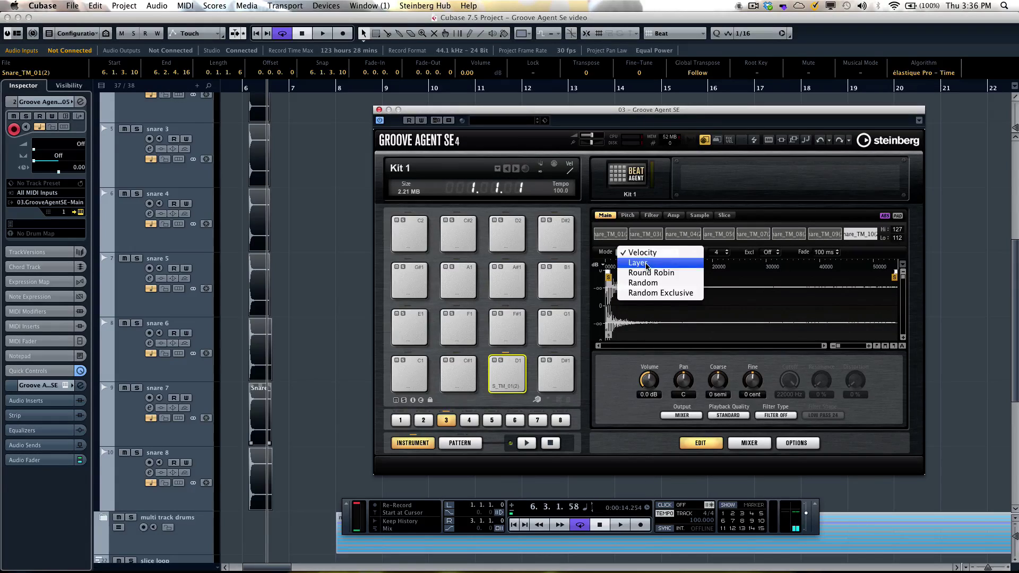
left_click(651, 272)
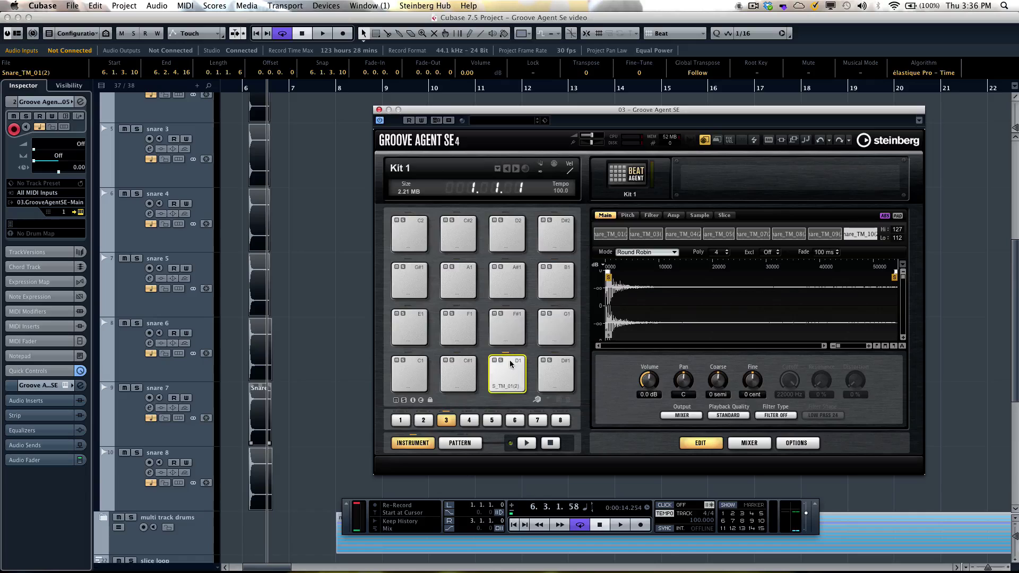
left_click(509, 364)
left_click(508, 364)
left_click(509, 364)
left_click(509, 364)
left_click(509, 364)
left_click(509, 364)
left_click(508, 363)
left_click(509, 364)
left_click(509, 364)
left_click(508, 364)
left_click(510, 365)
left_click(509, 364)
left_click(509, 365)
left_click(510, 365)
left_click(510, 365)
- Switch pad D1's sample mode to Random and audition it with repeated hits
left_click(647, 252)
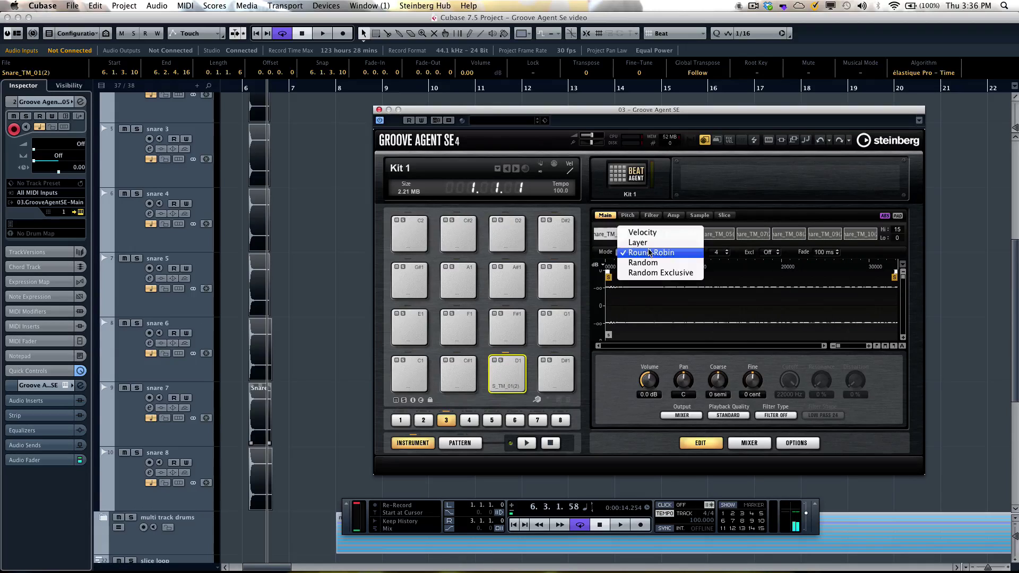
left_click(652, 262)
left_click(508, 363)
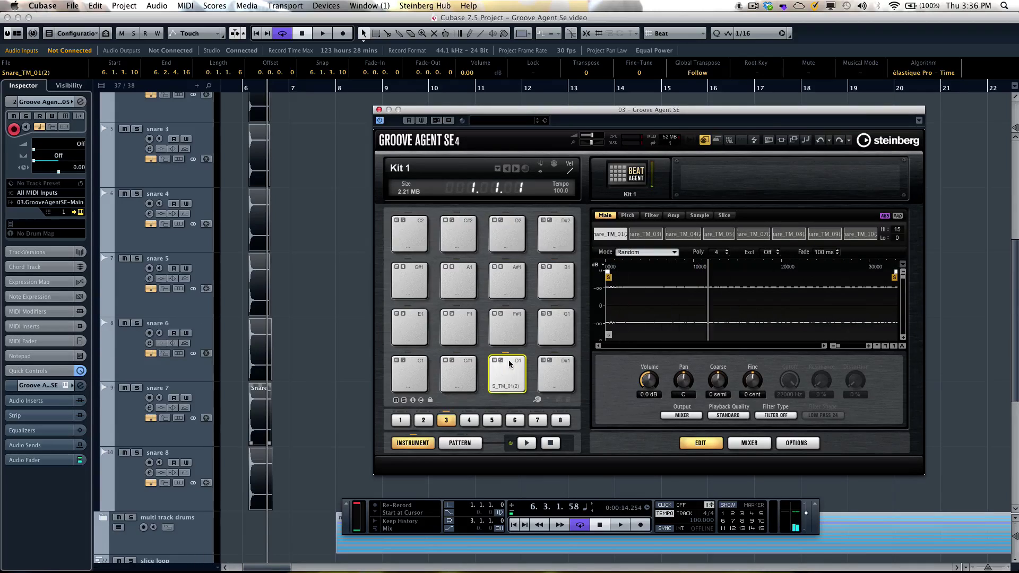
left_click(509, 363)
left_click(509, 359)
left_click(508, 359)
left_click(508, 359)
left_click(508, 359)
left_click(508, 358)
left_click(508, 359)
left_click(508, 359)
left_click(508, 359)
left_click(508, 359)
left_click(508, 358)
left_click(510, 363)
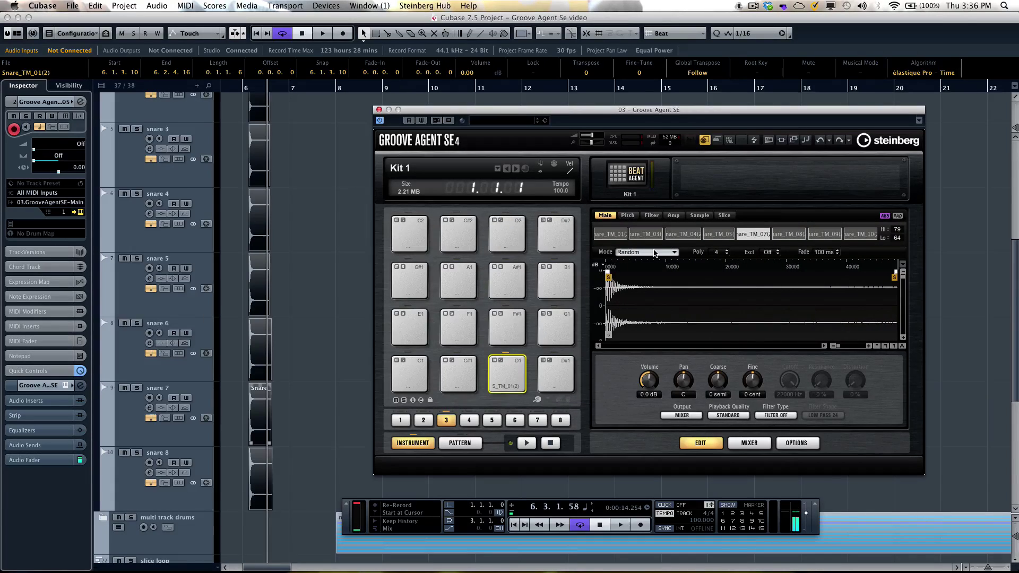
- Change pad D1's sample mode to Random Exclusive and audition it with repeated hits
left_click(651, 253)
left_click(654, 263)
left_click(513, 368)
left_click(513, 367)
left_click(513, 368)
left_click(513, 367)
left_click(513, 368)
left_click(513, 368)
left_click(513, 368)
left_click(513, 368)
left_click(513, 368)
left_click(513, 367)
left_click(513, 368)
left_click(513, 368)
left_click(513, 368)
left_click(513, 368)
left_click(513, 367)
left_click(513, 368)
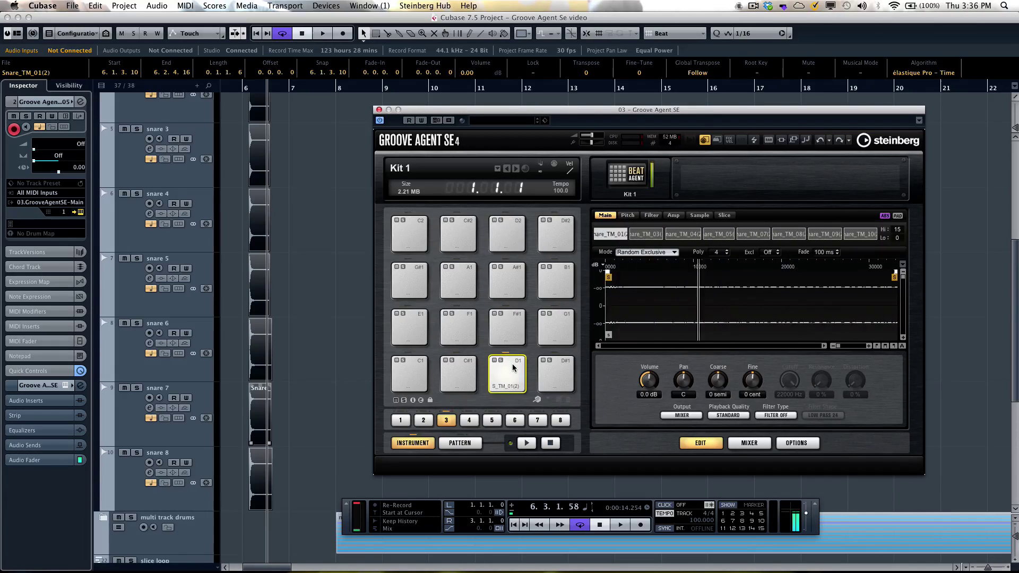
left_click(513, 368)
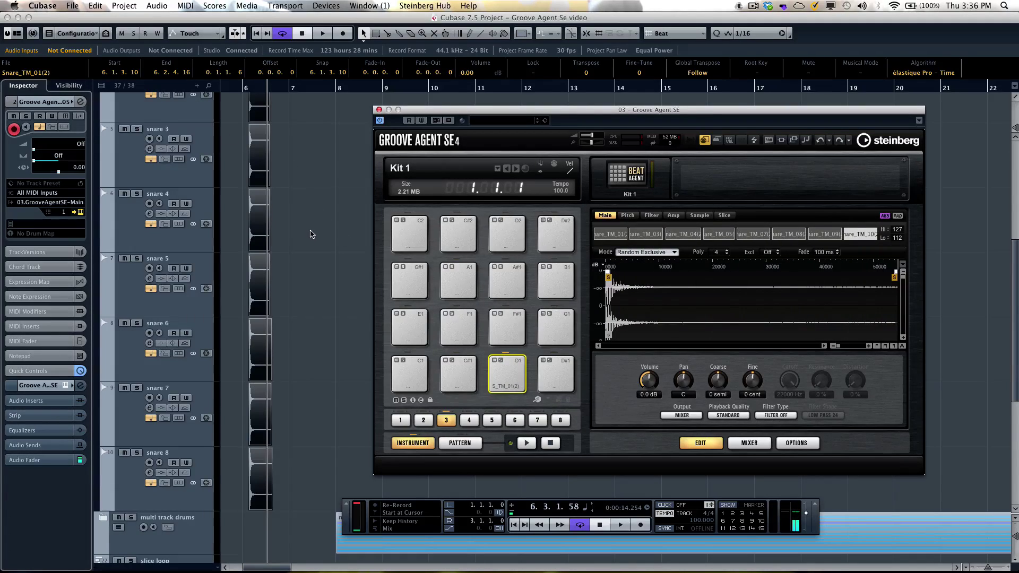
- Expand the multi track drums folder to show its individual drum tracks around bar 14
left_click(103, 518)
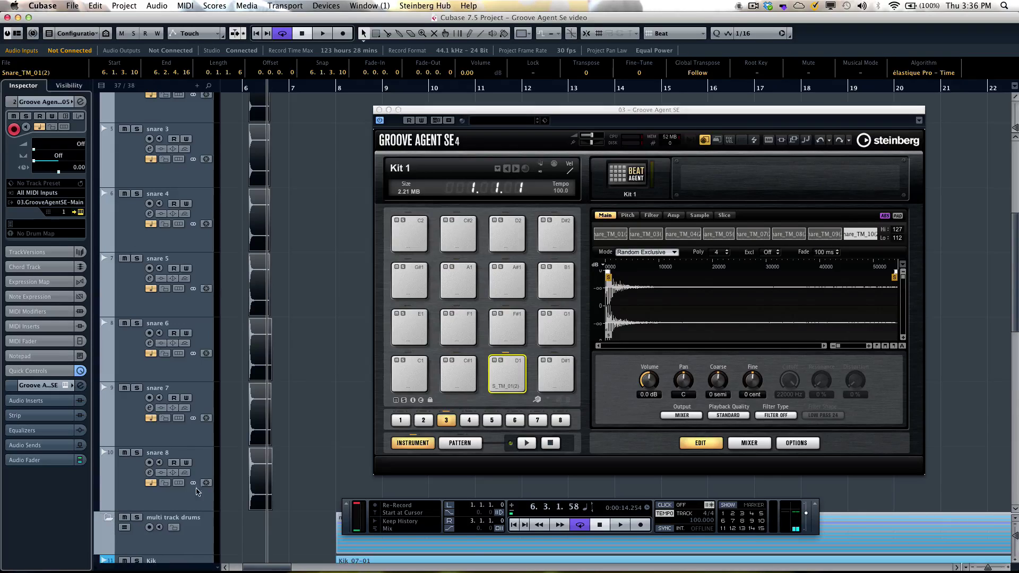
left_click_drag(341, 89, 344, 55)
left_click_drag(344, 85, 295, 138)
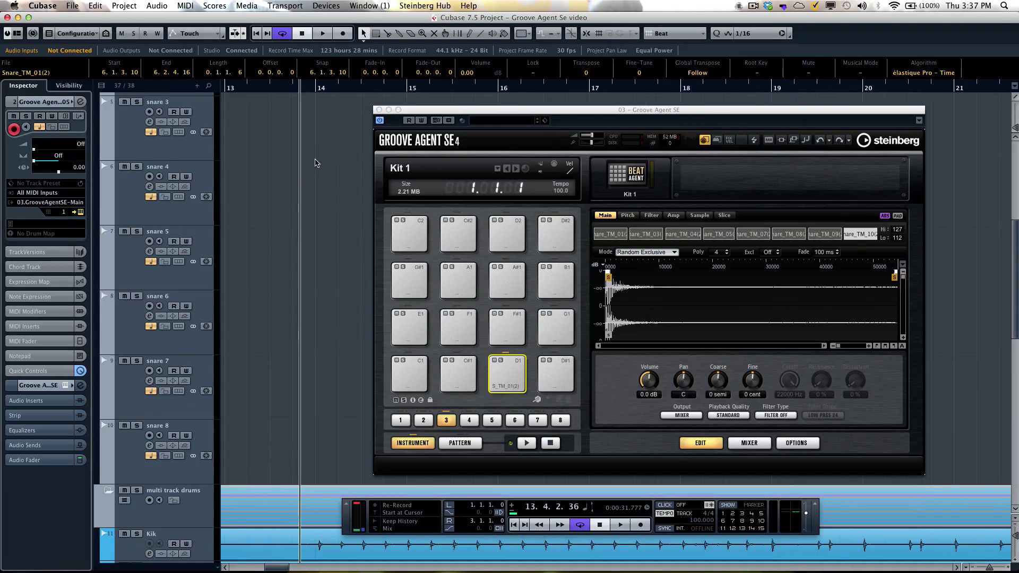
scroll(290, 206, "down", 3)
scroll(291, 205, "down", 2)
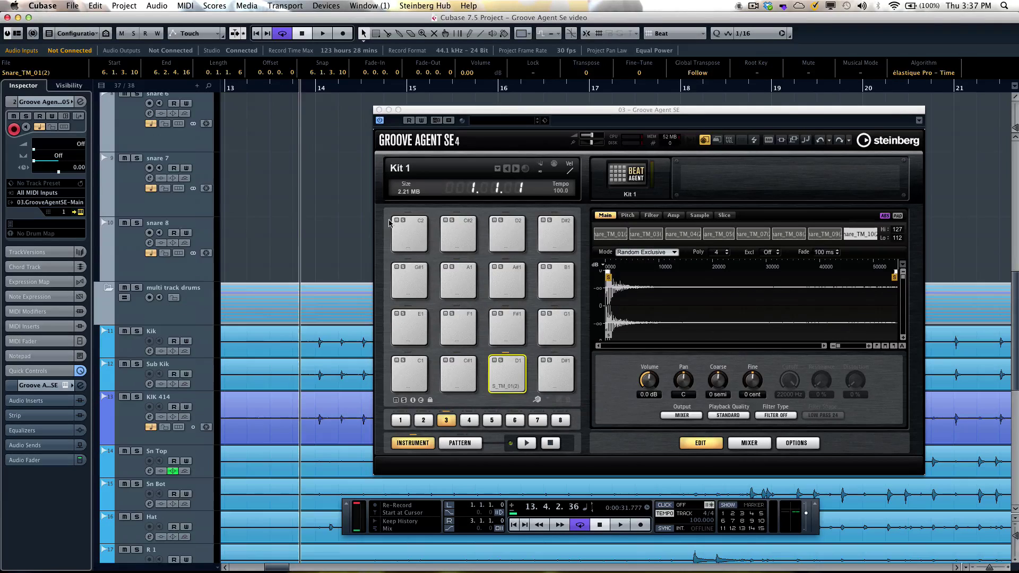
- Select the first kick hit near bar 14 across the Kik, Sub Kik and KIK 414 tracks as a range and load it onto pad C1
right_click(319, 342)
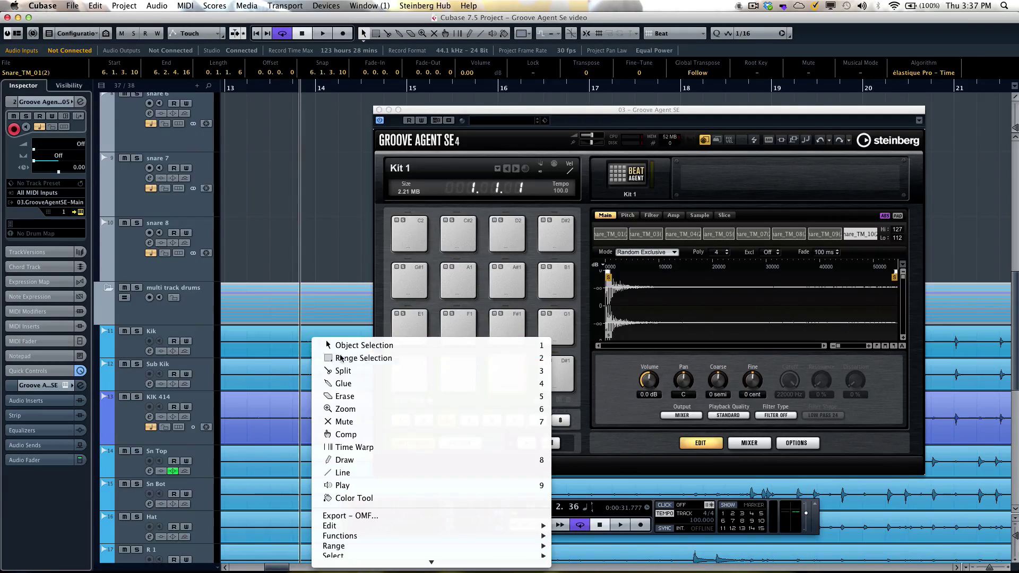
left_click(325, 356)
left_click_drag(319, 344, 318, 407)
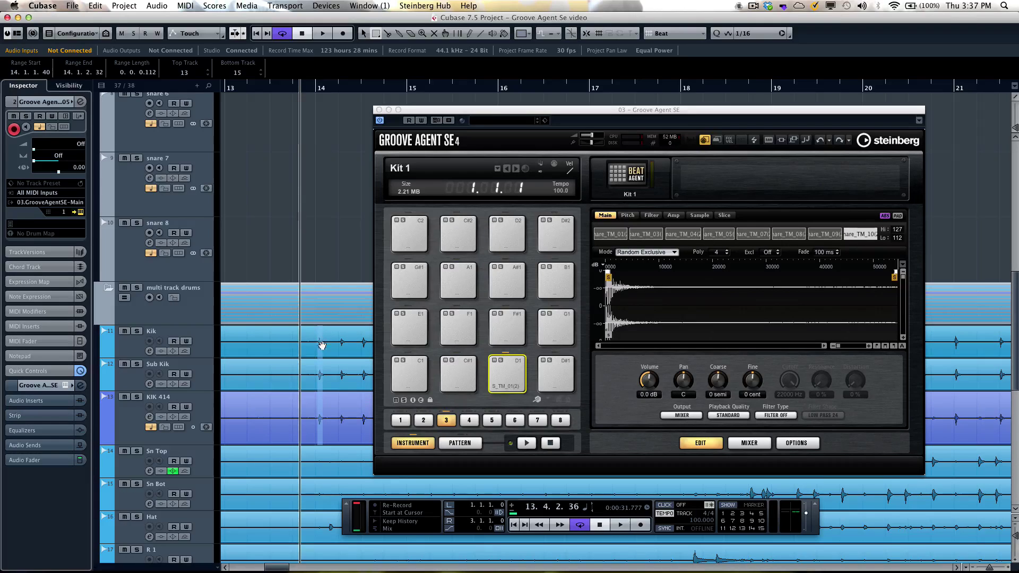
left_click_drag(317, 77, 317, 110)
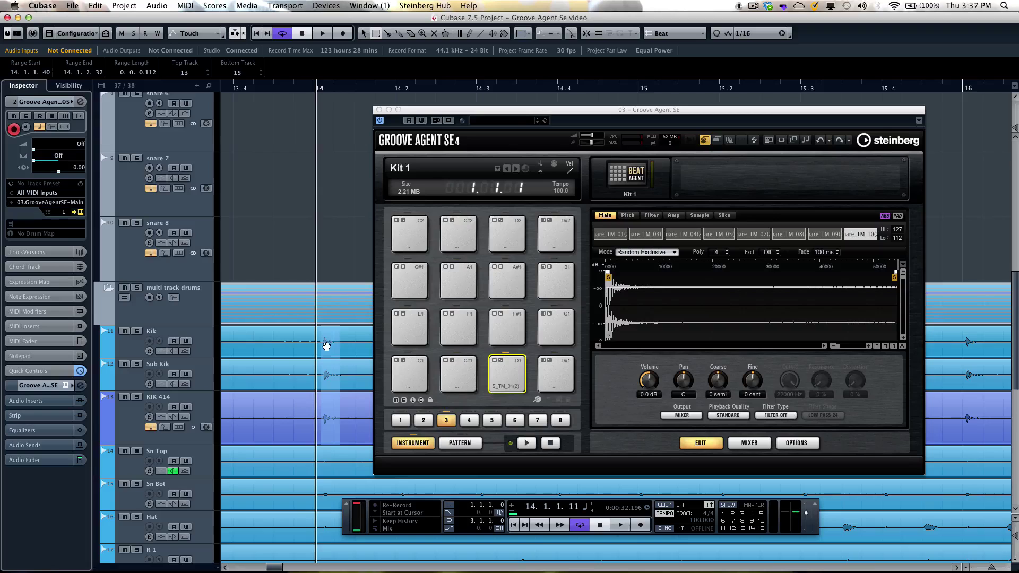
left_click_drag(408, 371, 413, 365)
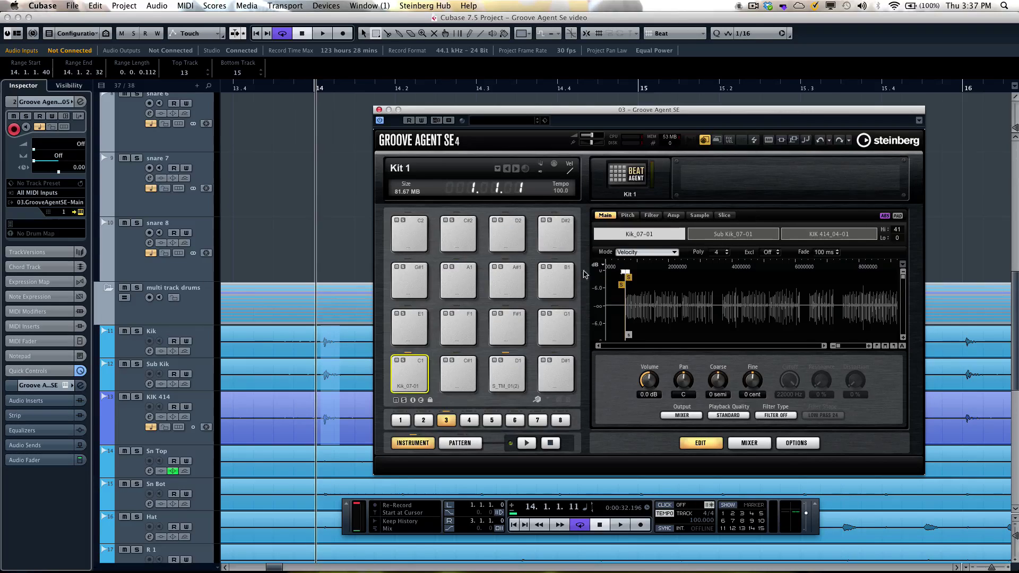
- Audition pad C1 at different velocities, set its sample mode to Layer, and audition the stacked kick samples
left_click(418, 380)
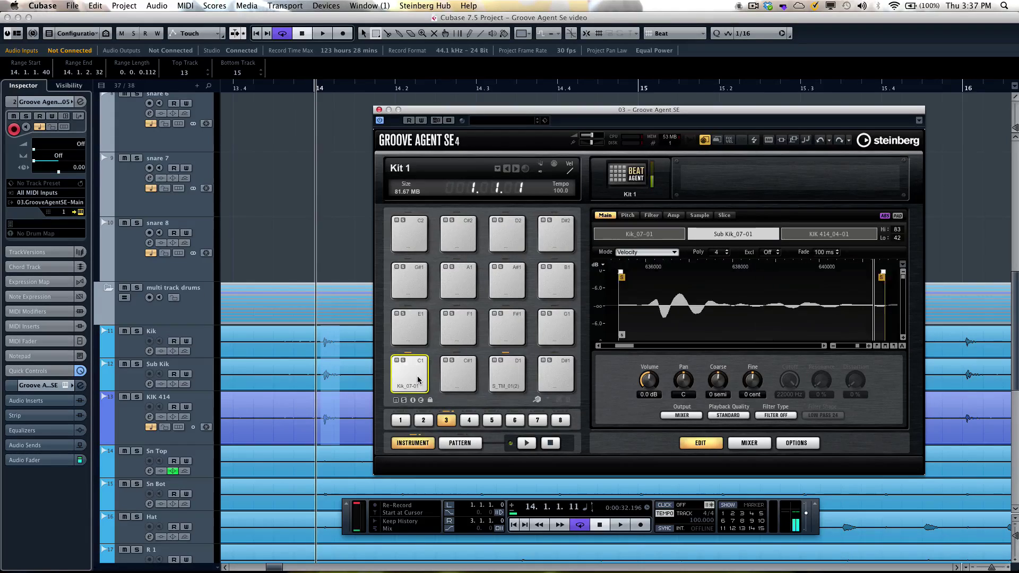
left_click(418, 367)
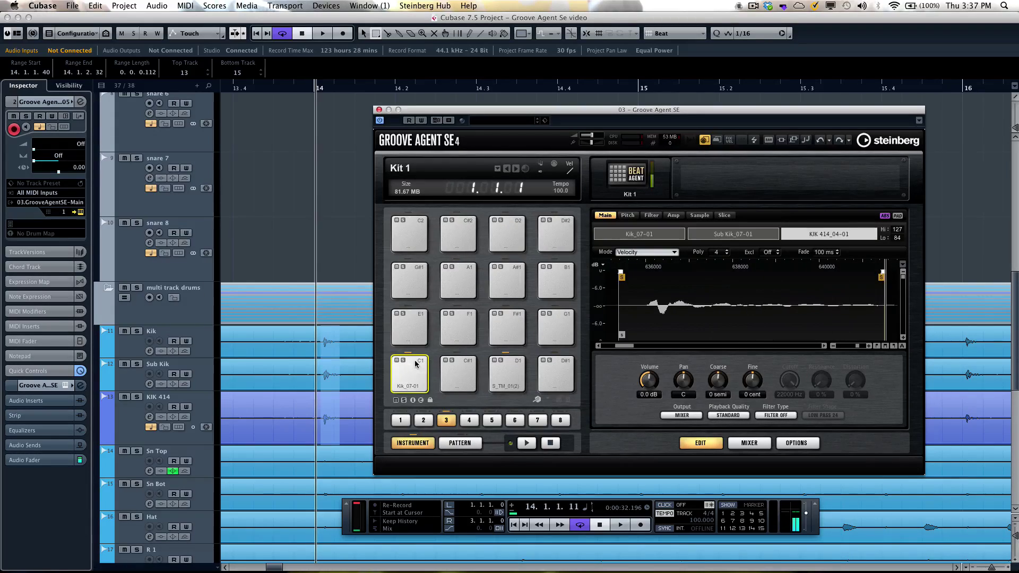
left_click(651, 251)
left_click(639, 262)
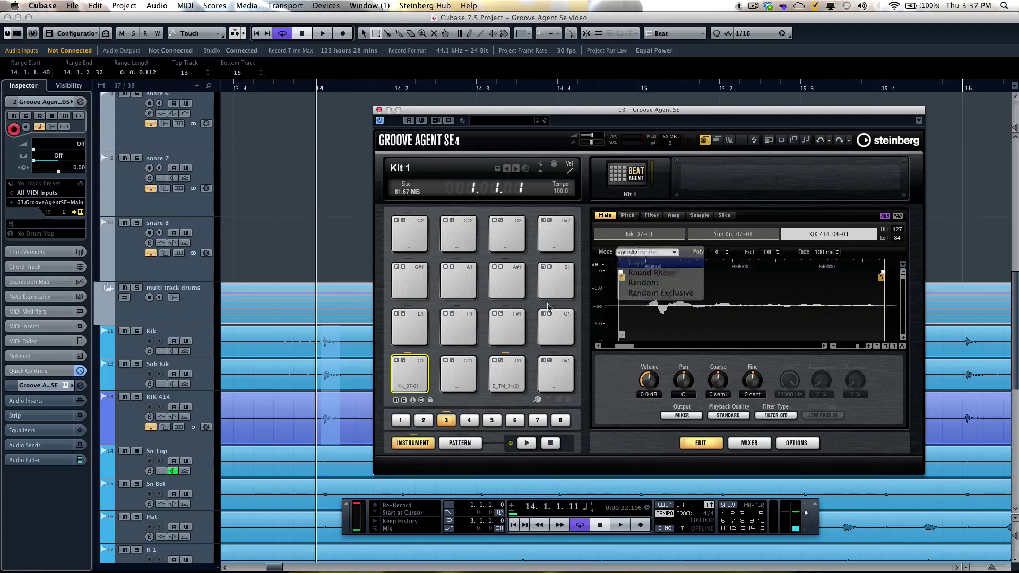
left_click(417, 365)
left_click(417, 365)
left_click(416, 364)
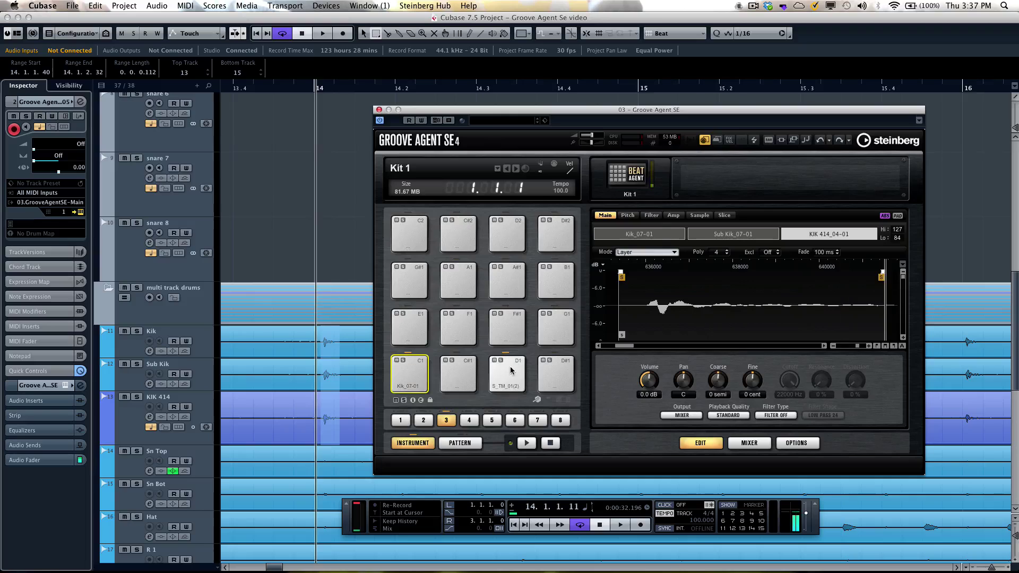
- Play the snare on pad D1 repeatedly and compare it with the layered kick on pad C1
left_click(510, 370)
left_click(513, 370)
left_click(513, 369)
left_click(515, 369)
left_click(512, 369)
left_click(510, 368)
left_click(506, 366)
left_click(408, 366)
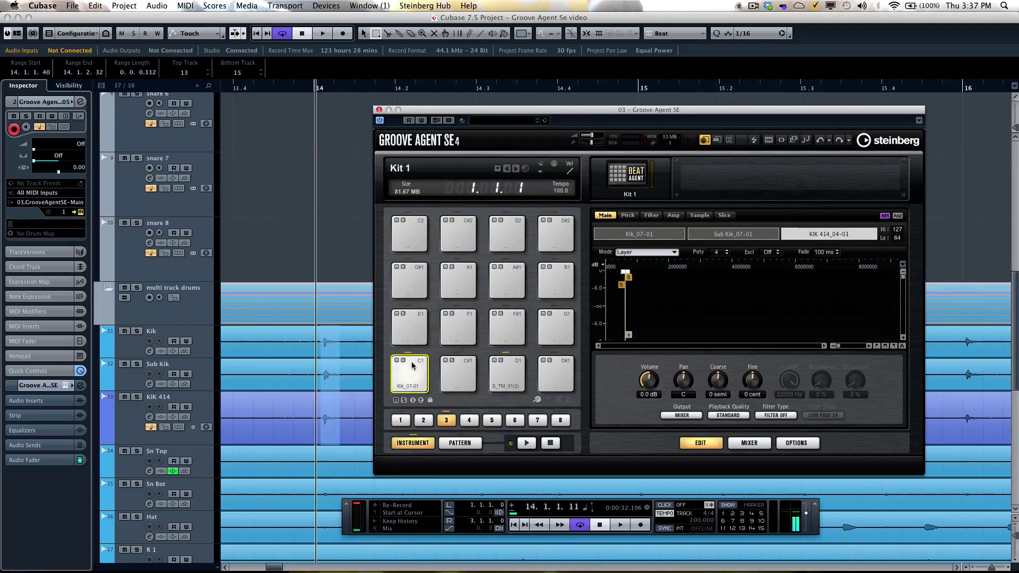
left_click(413, 365)
left_click(414, 366)
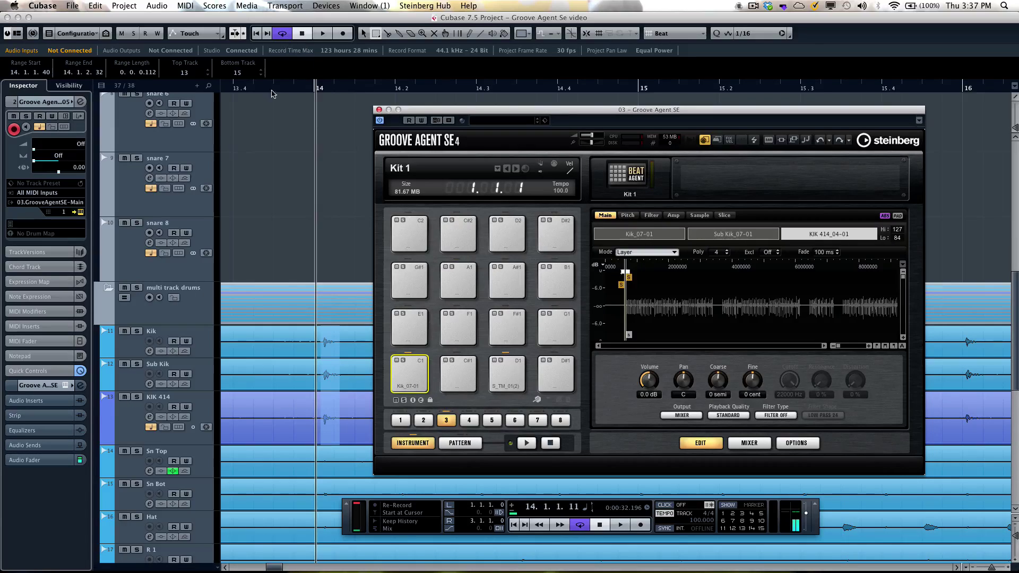
- Collapse the multi track drums folder and close the Groove Agent SE window
left_click(108, 289)
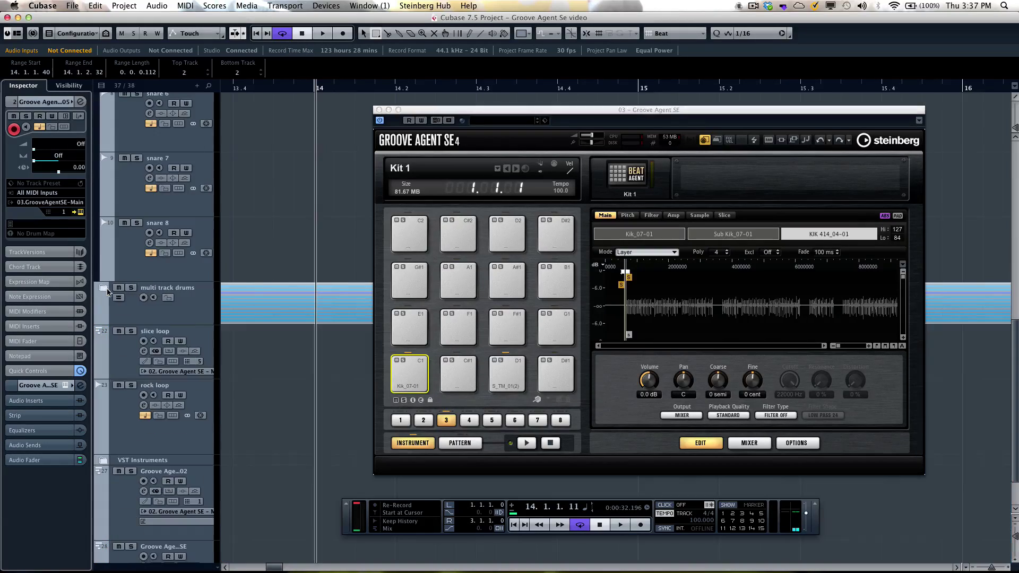
left_click(378, 109)
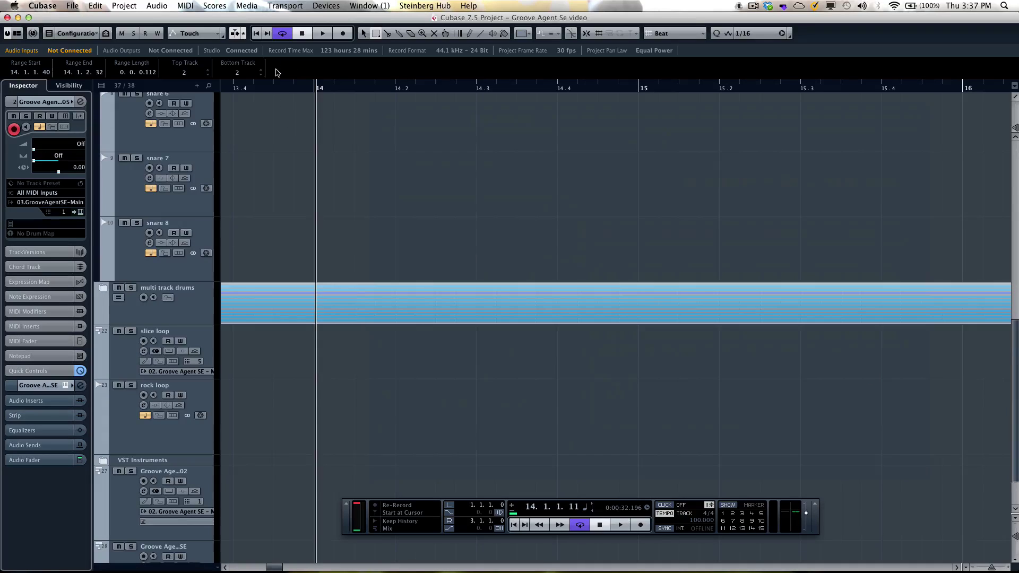
- Audition the rock loop clip in the project with the Play tool
left_click_drag(269, 91, 143, 6)
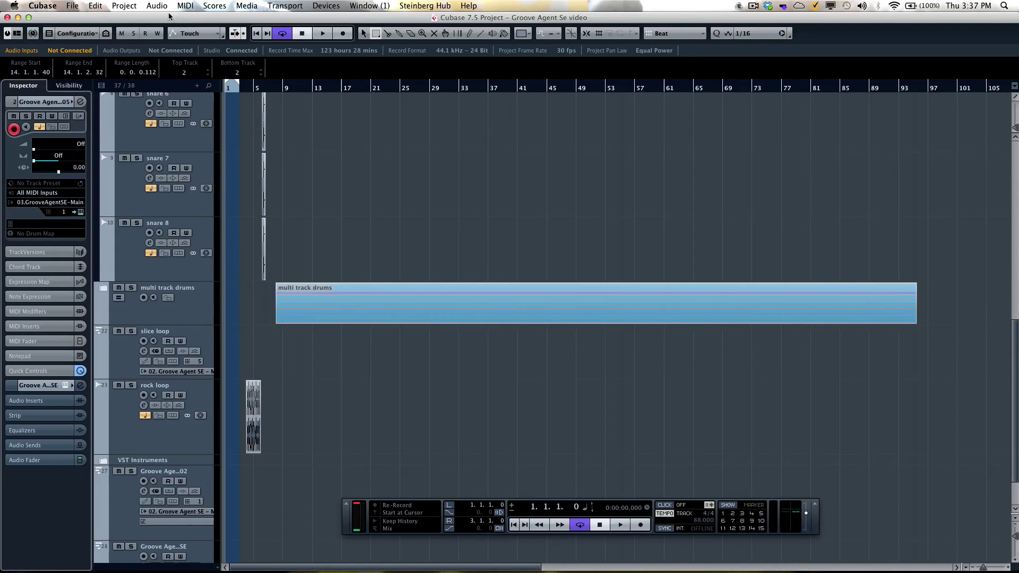
key("h")
key("h")
key("h")
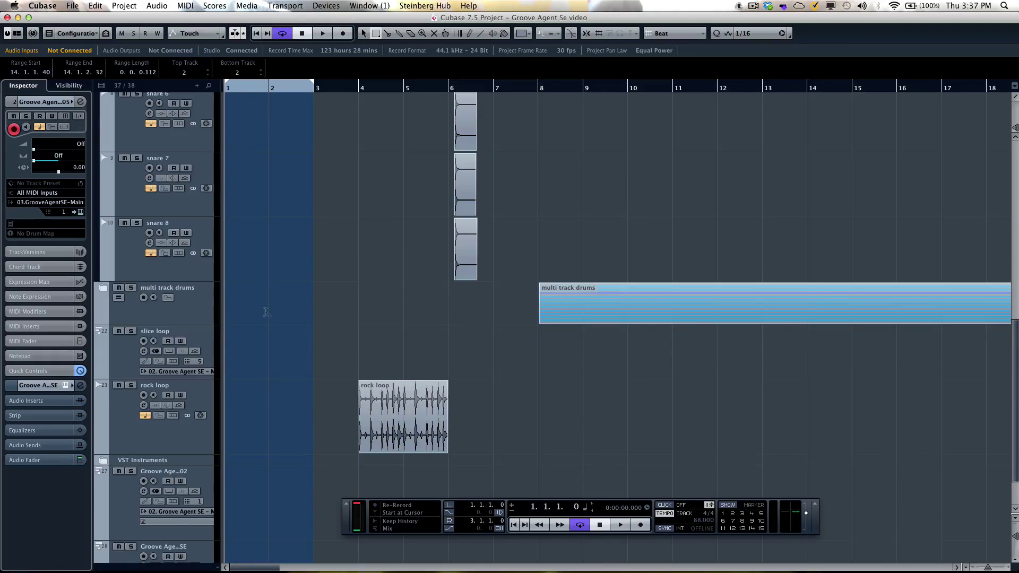
right_click(273, 311)
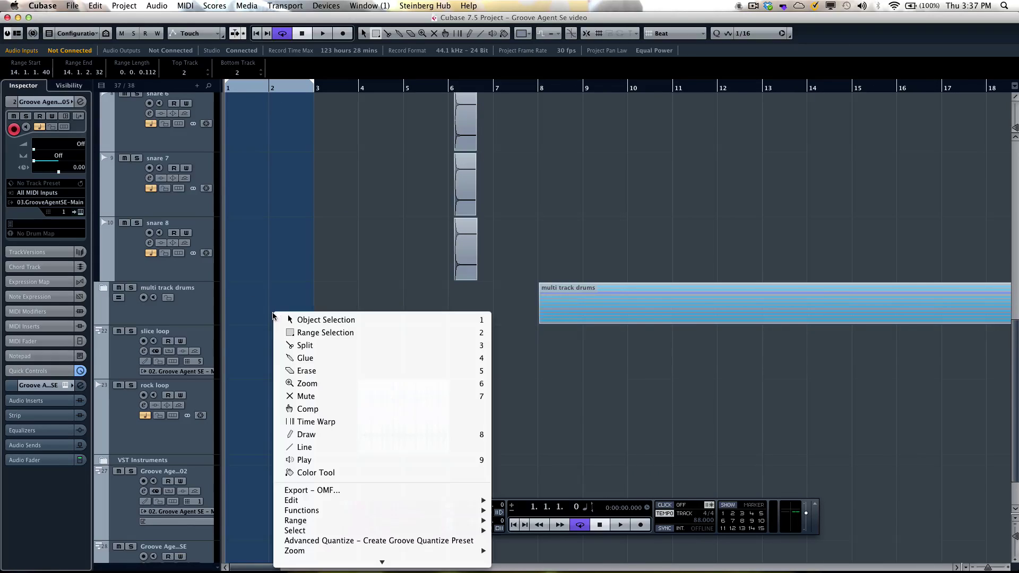
left_click(368, 459)
left_click_drag(353, 417, 354, 418)
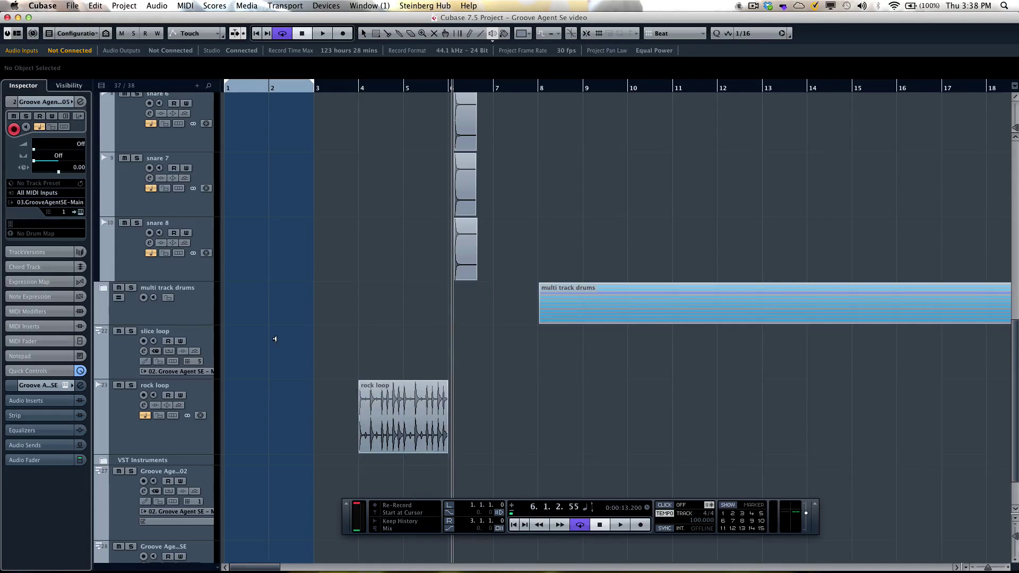
- Open the slice loop track's Groove Agent SE instance, load the rock loop clip onto pad C1, and audition it
left_click(125, 353)
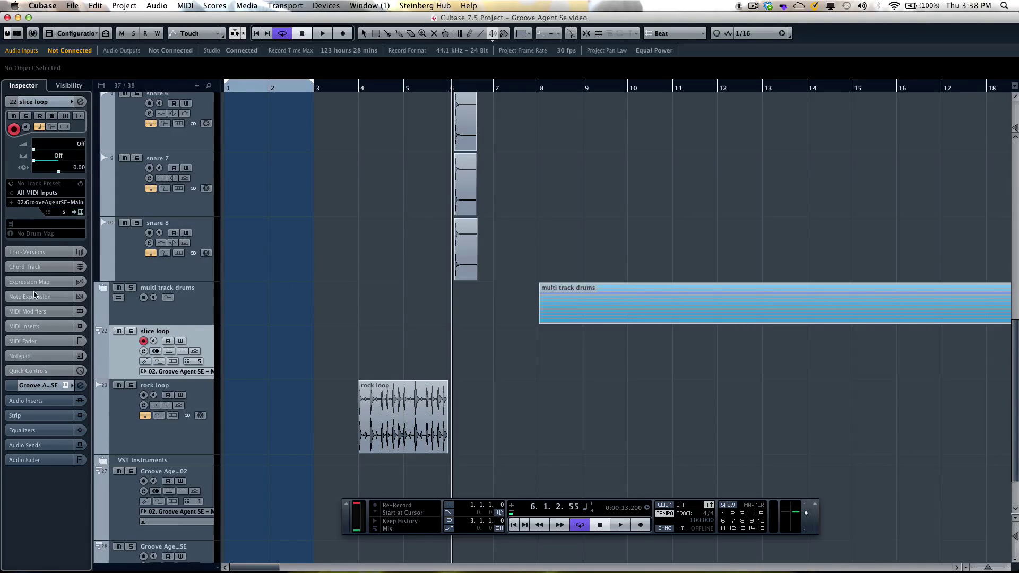
left_click(81, 212)
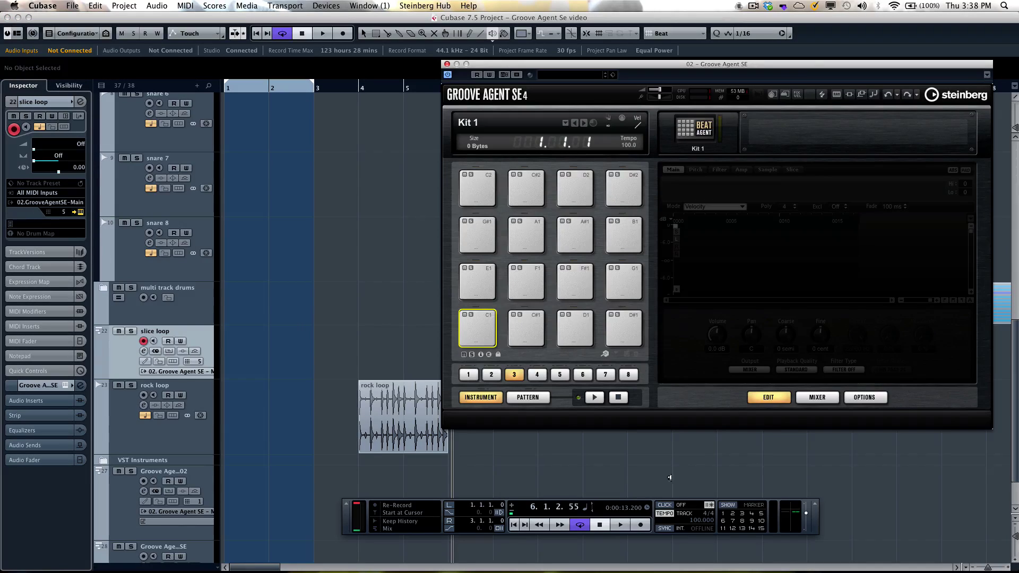
right_click(386, 444)
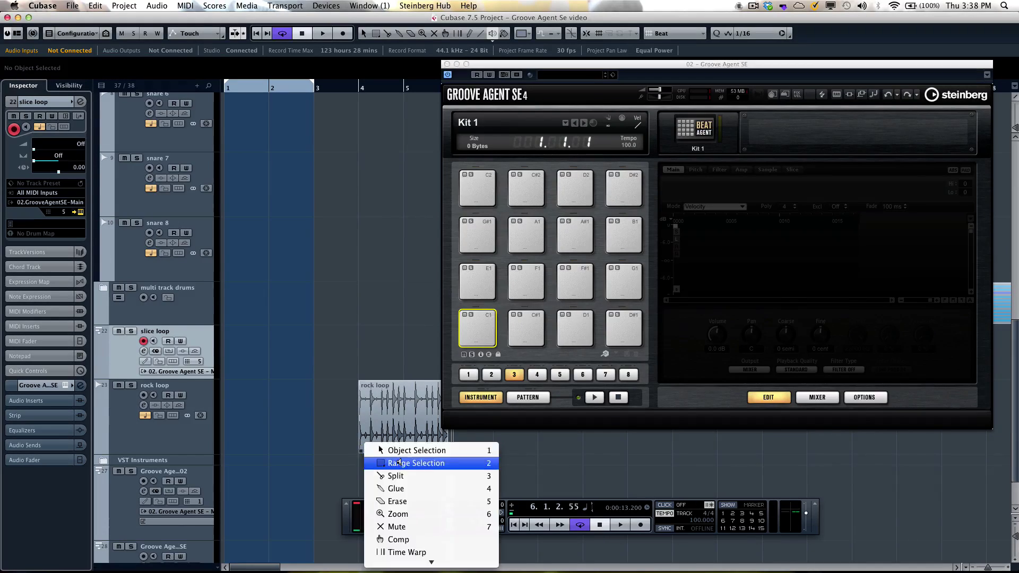
left_click(399, 456)
left_click_drag(381, 422, 480, 320)
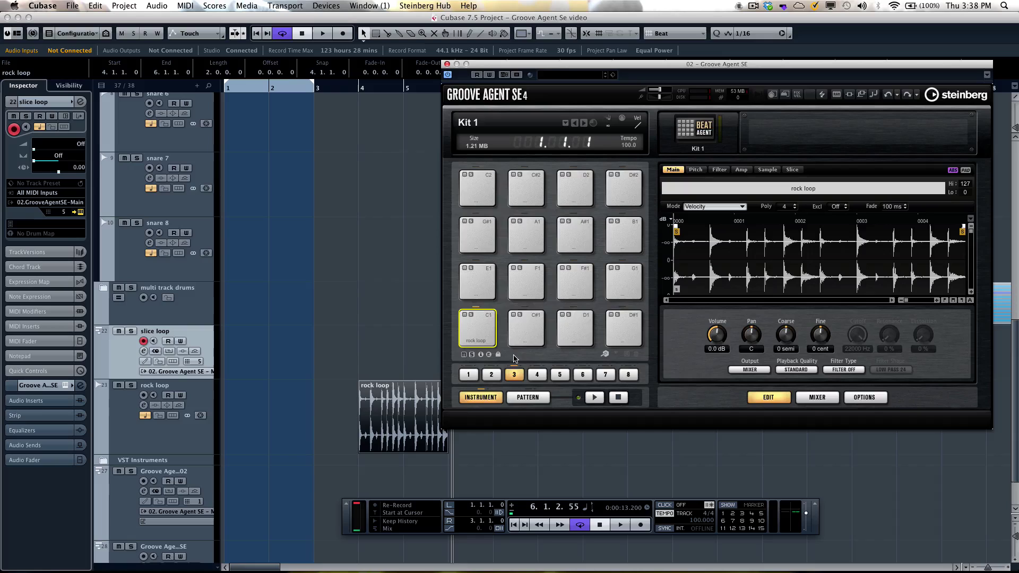
left_click(481, 316)
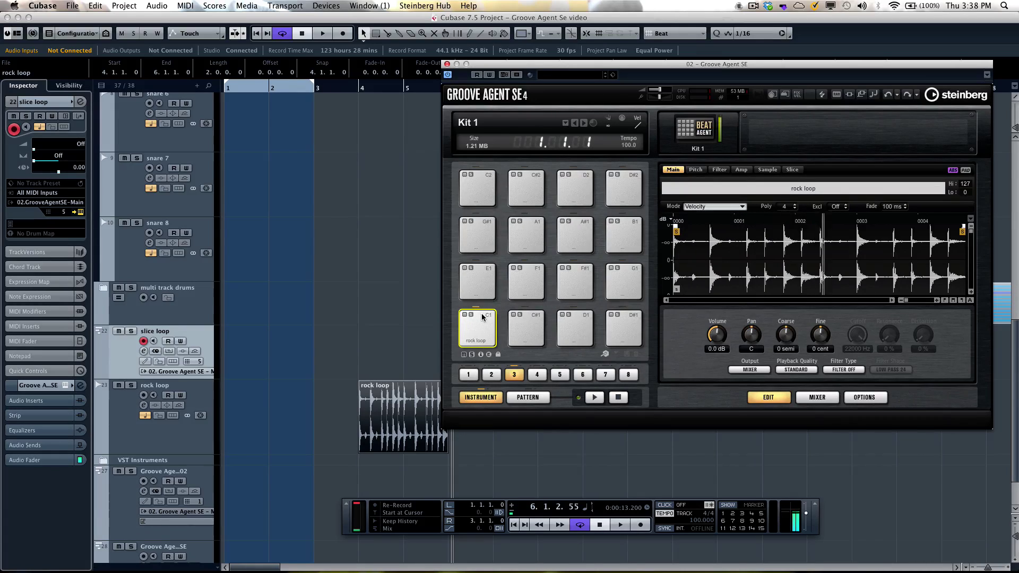
- Switch the project to fixed tempo mode and set the tempo to 168 BPM
left_click(666, 514)
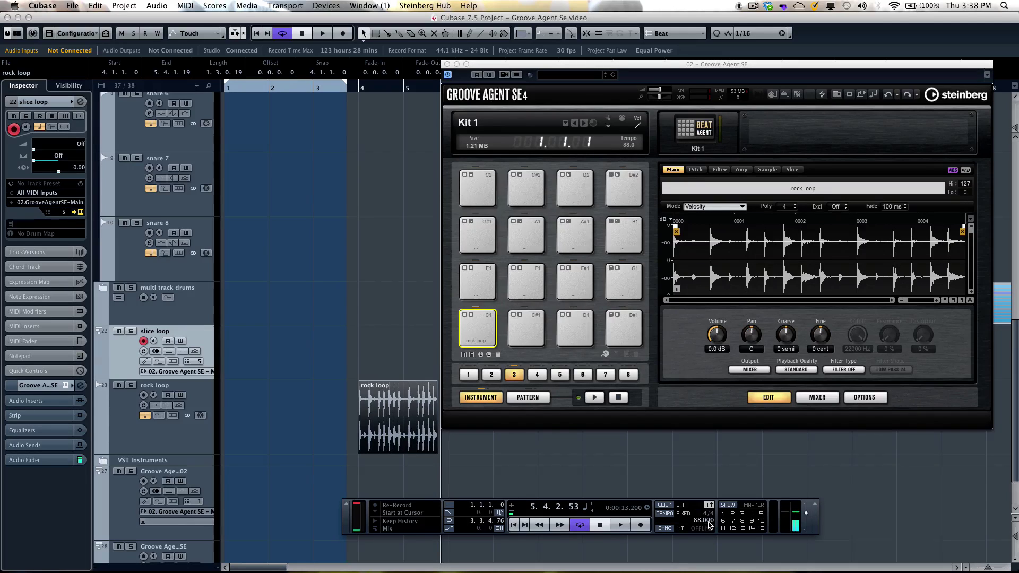
double_click(704, 519)
type("1")
key("Return")
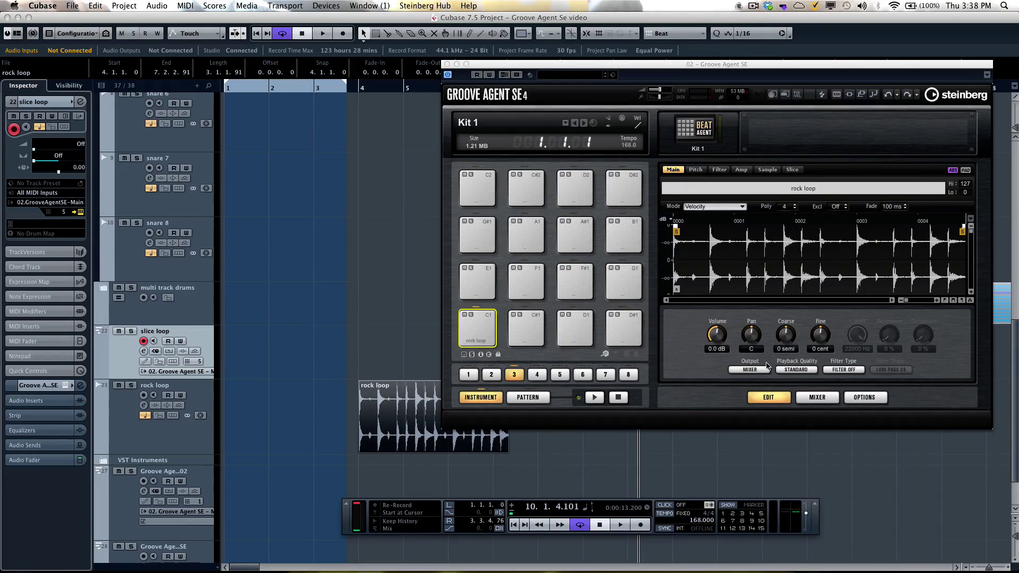
- Set the rock loop sample's AudioWarp to Music and its Sync to Tempo, and audition pad C1
left_click(766, 170)
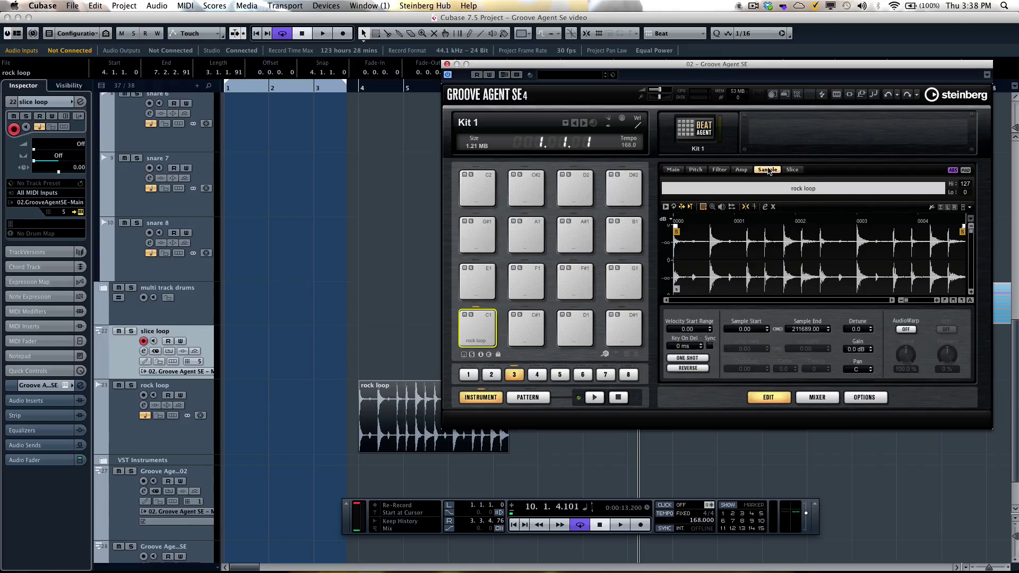
left_click(904, 330)
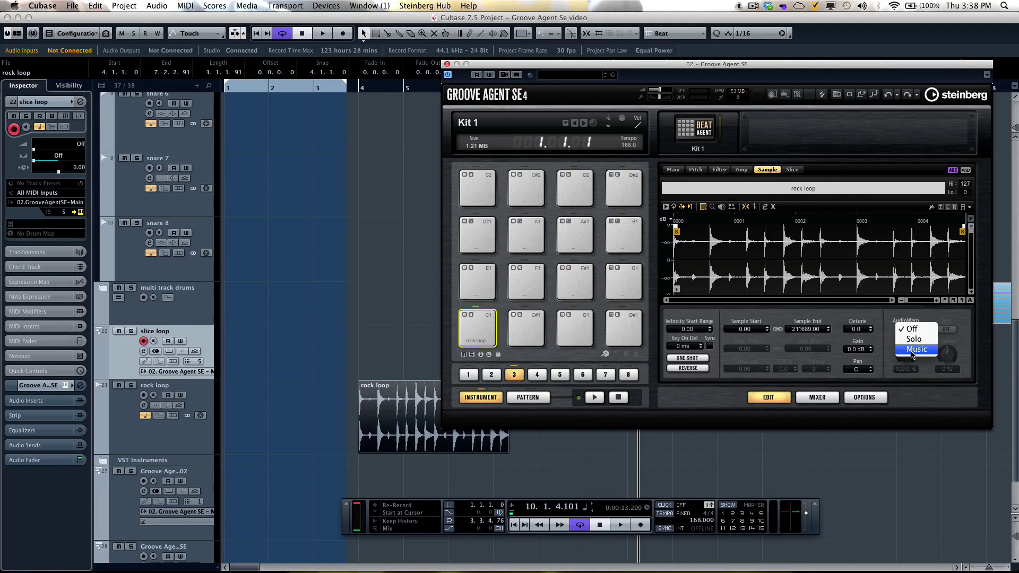
left_click(915, 348)
left_click(946, 330)
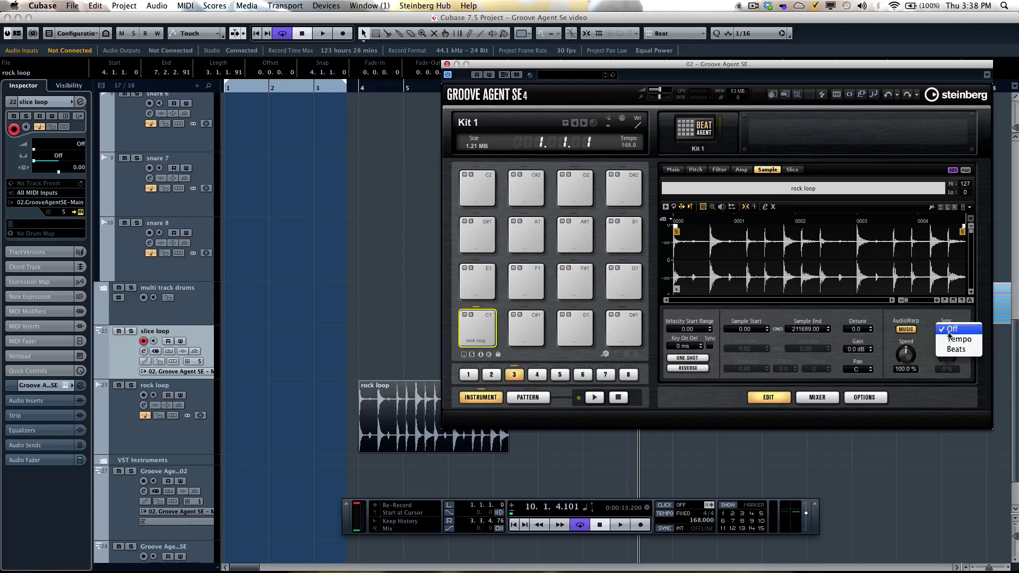
left_click(953, 342)
left_click(482, 332)
left_click(482, 317)
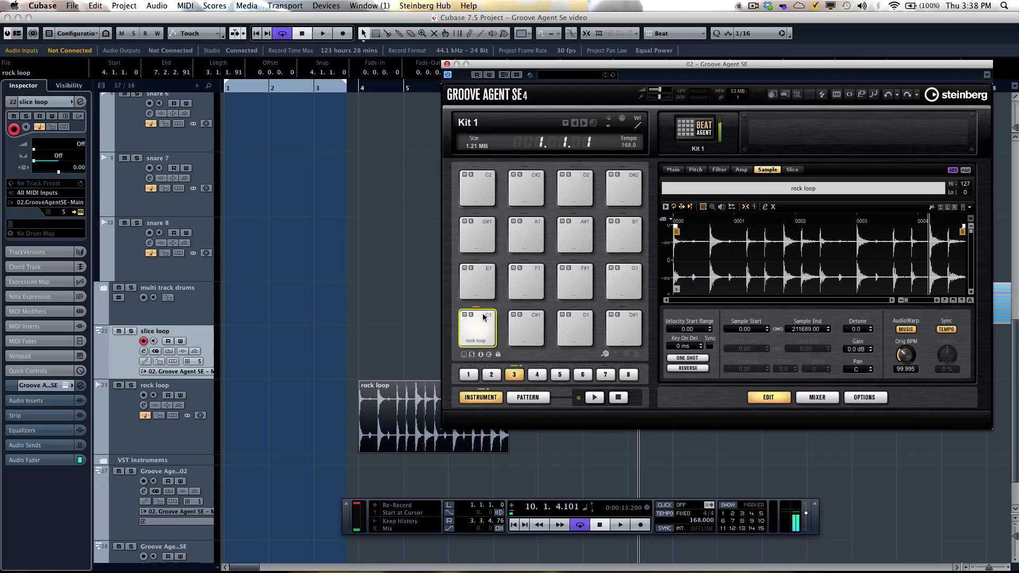
- Return the project to the tempo track and reset pad C1
left_click(664, 514)
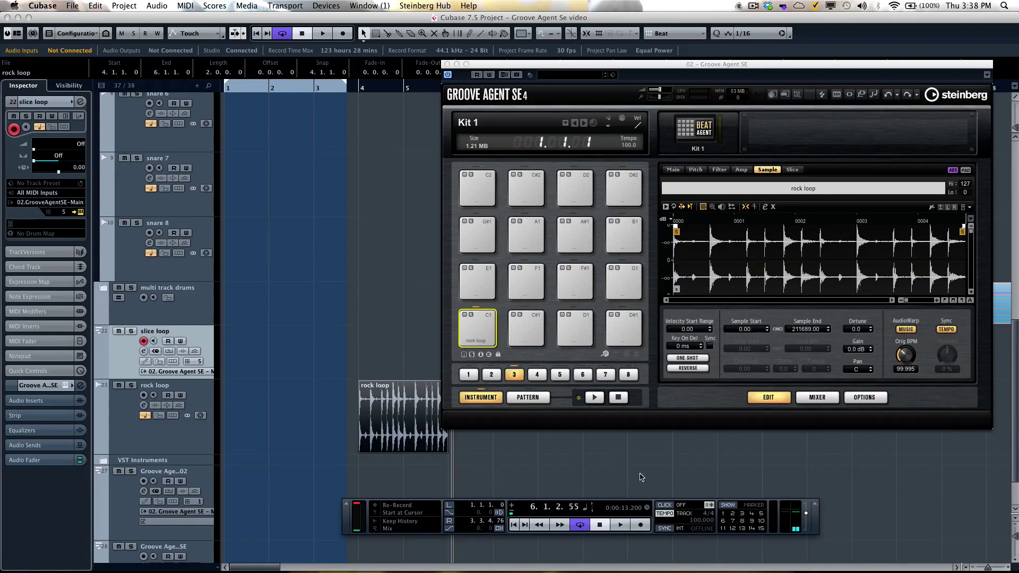
left_click(493, 329)
right_click(481, 326)
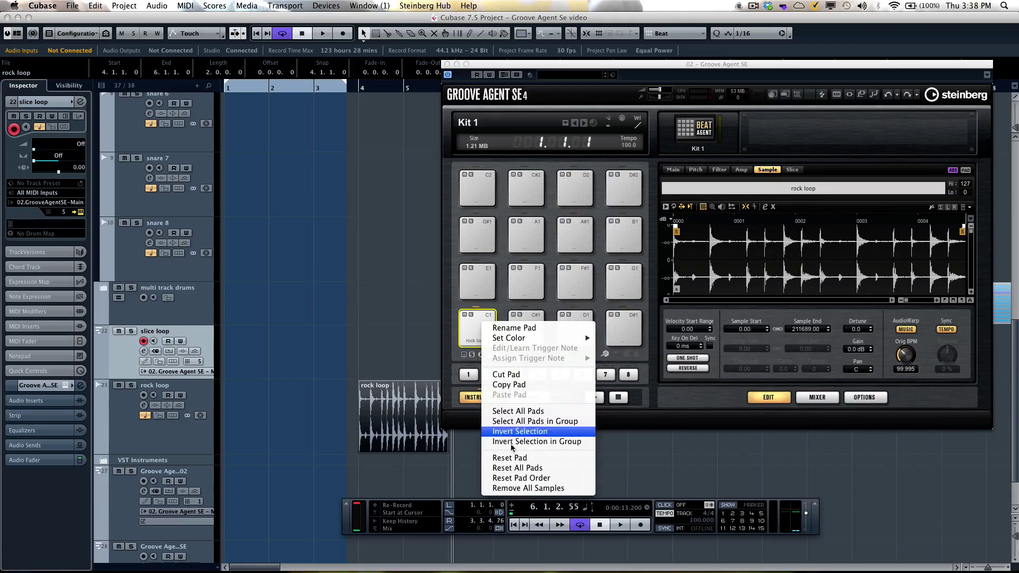
left_click(517, 462)
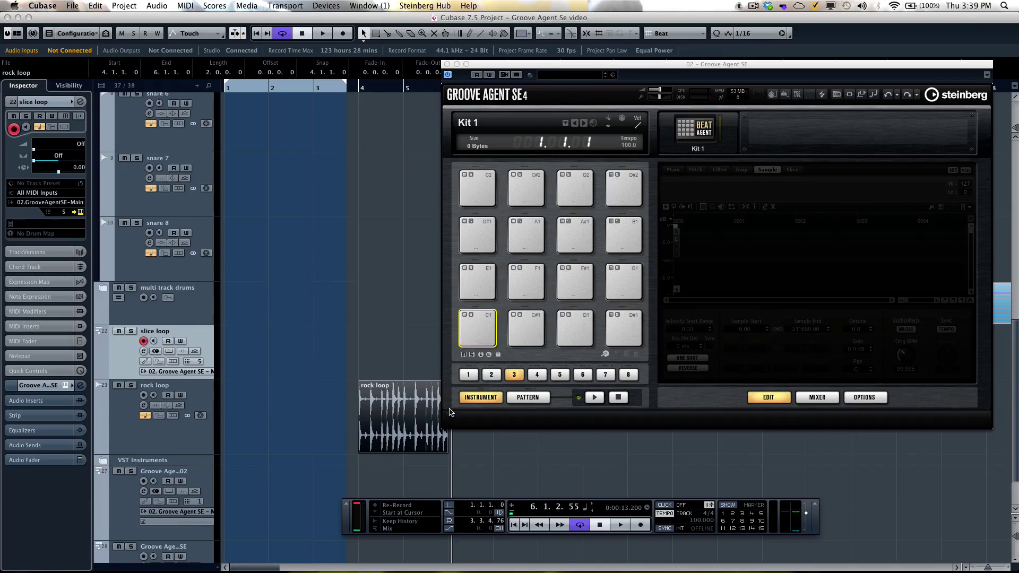
- Load the rock loop clip onto the empty pad C1 again and show its slice settings
left_click_drag(444, 385, 484, 318)
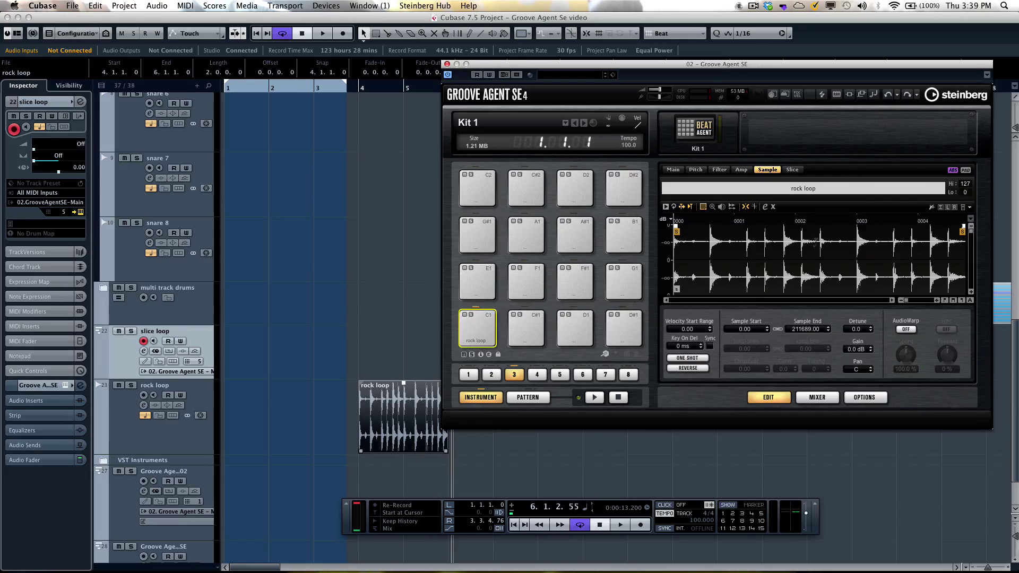
left_click(791, 170)
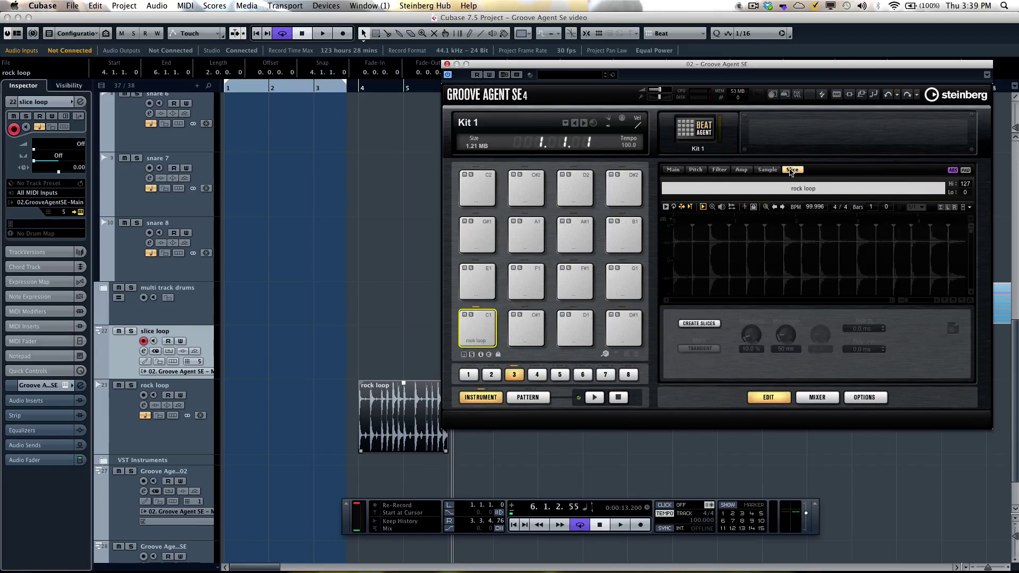
- Create slices from the rock loop across the pads and audition the slices from pad C#1 up to A#1
left_click(699, 323)
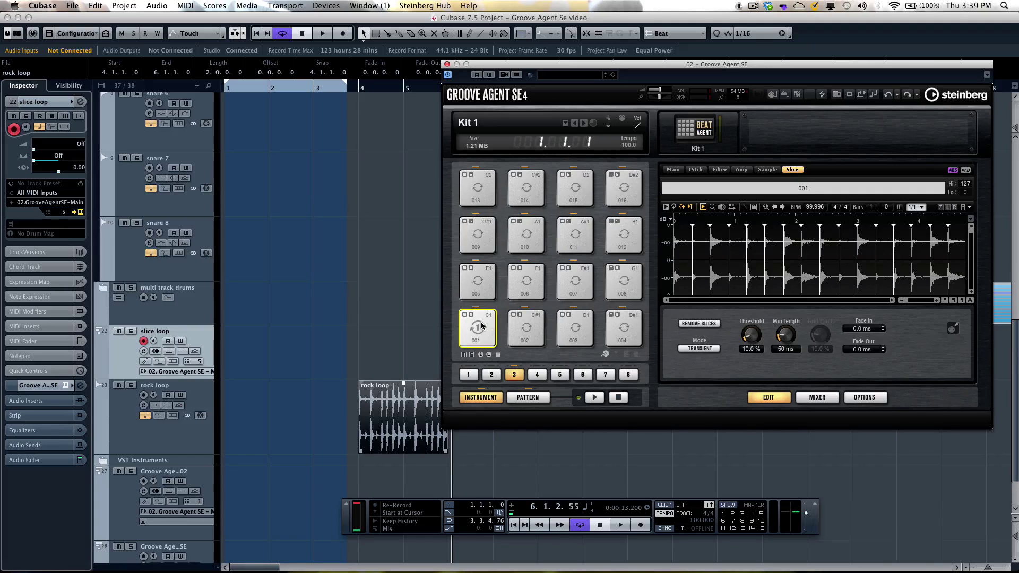
left_click(525, 327)
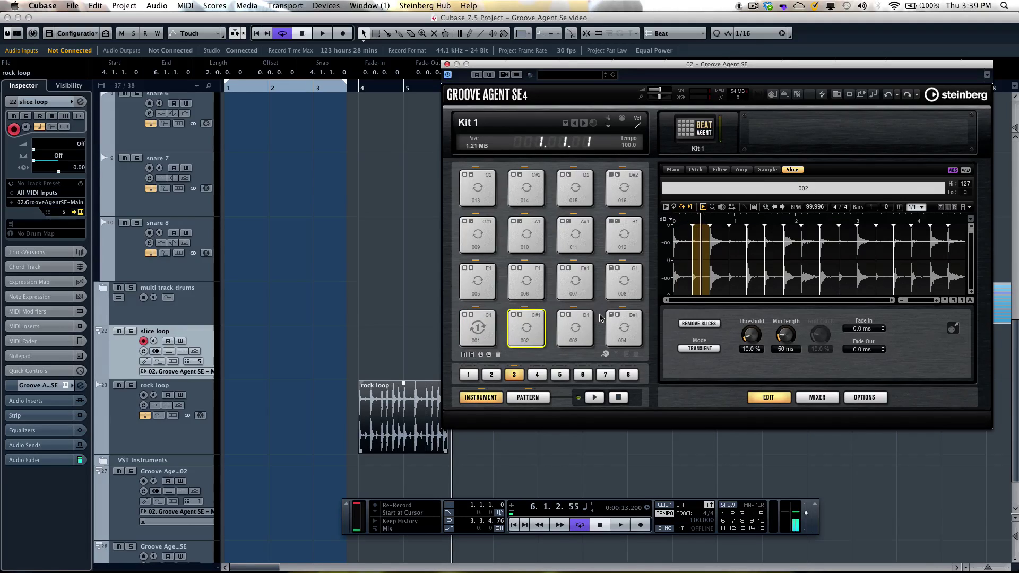
left_click(574, 327)
left_click(624, 327)
left_click(479, 281)
left_click(526, 281)
left_click(574, 282)
left_click(618, 284)
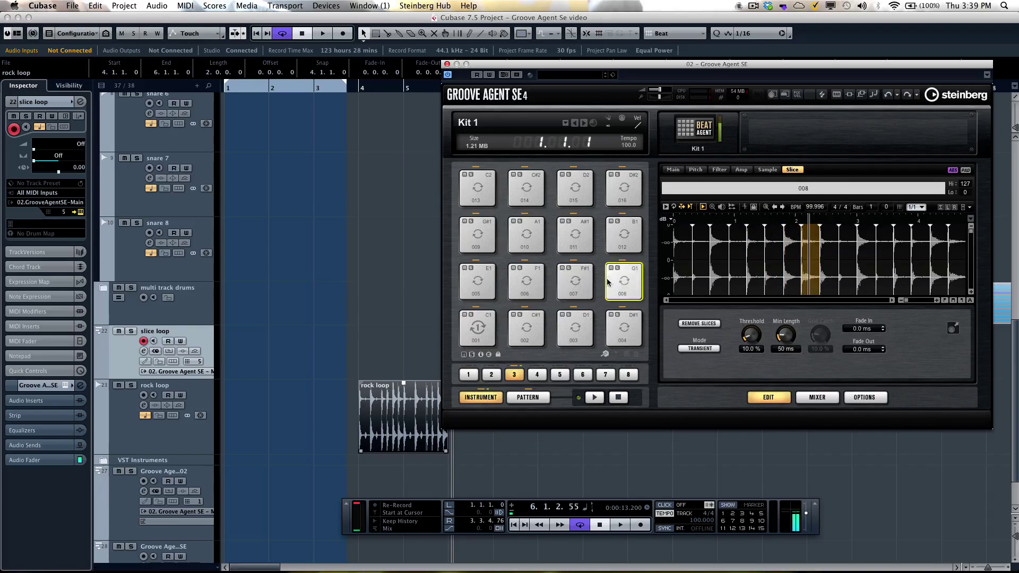
left_click(478, 233)
left_click(525, 234)
left_click(571, 236)
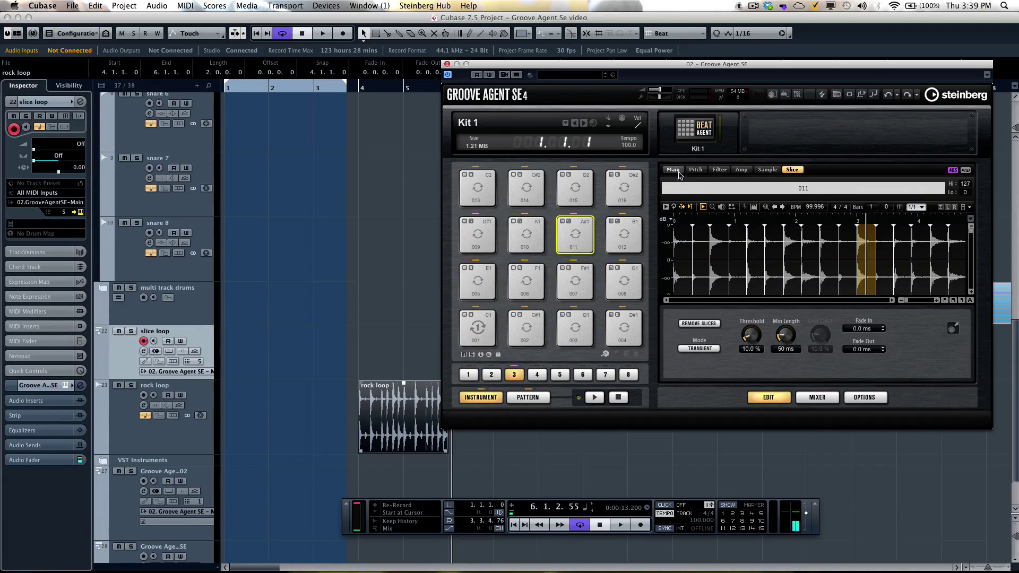
- Adjust the coarse tuning of slice 011 on pad A#1 and return to its slice settings
left_click(675, 171)
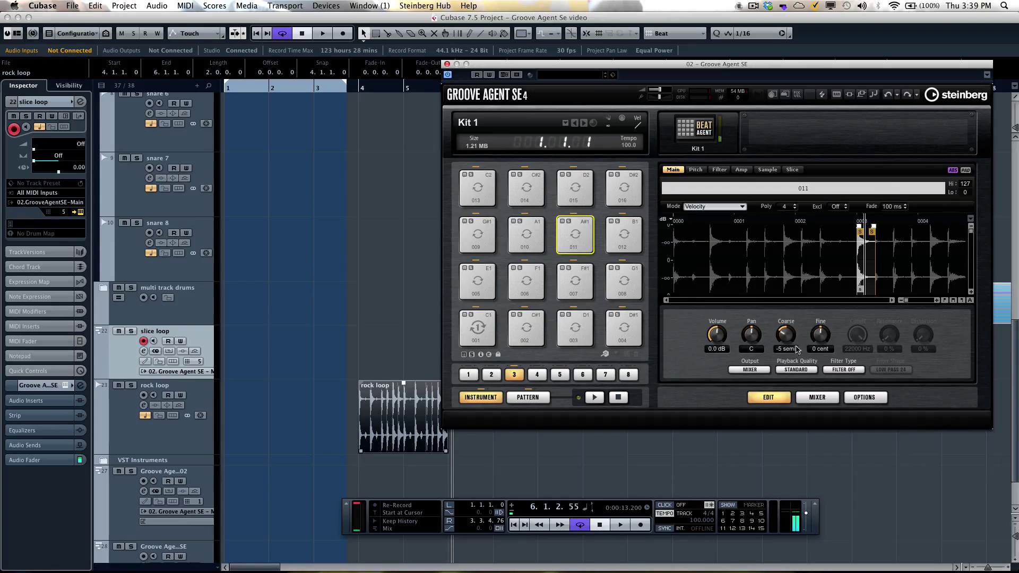
left_click_drag(782, 336, 782, 316)
left_click(792, 169)
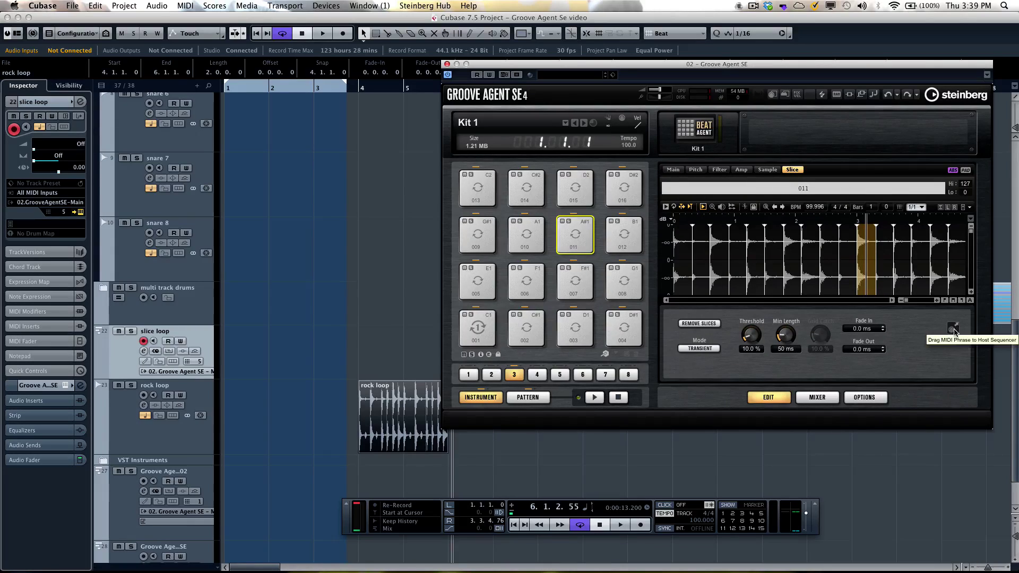
- Place the slices' MIDI phrase on the slice loop track below the drums and move the part to bar 6
left_click_drag(954, 332, 364, 362)
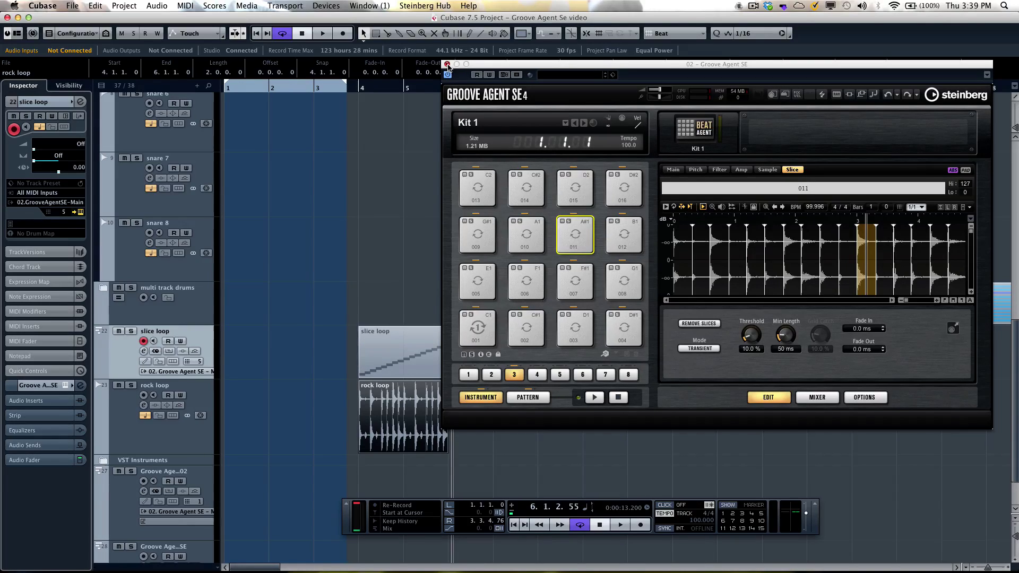
left_click_drag(494, 66, 725, 69)
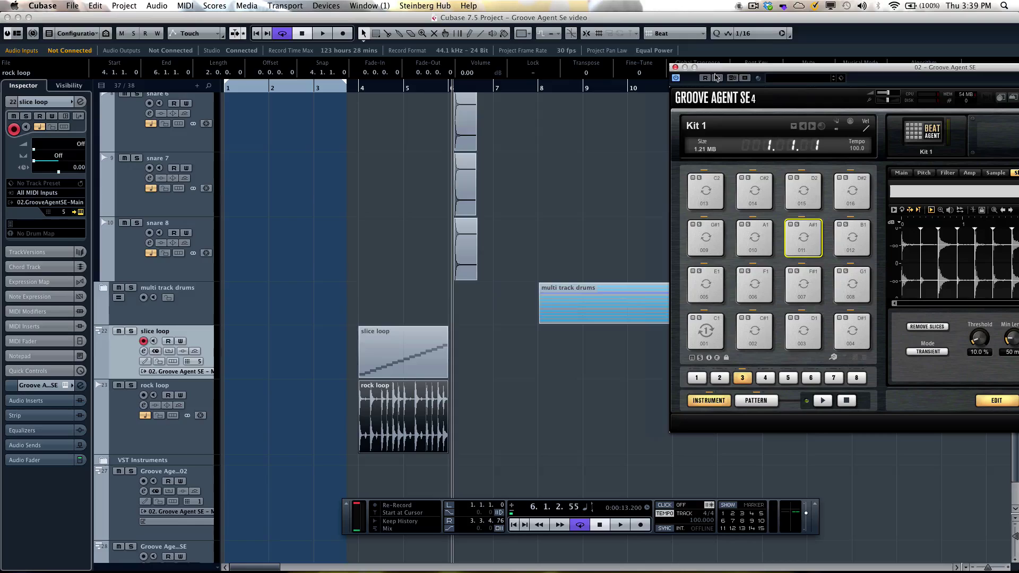
left_click_drag(398, 366, 463, 356)
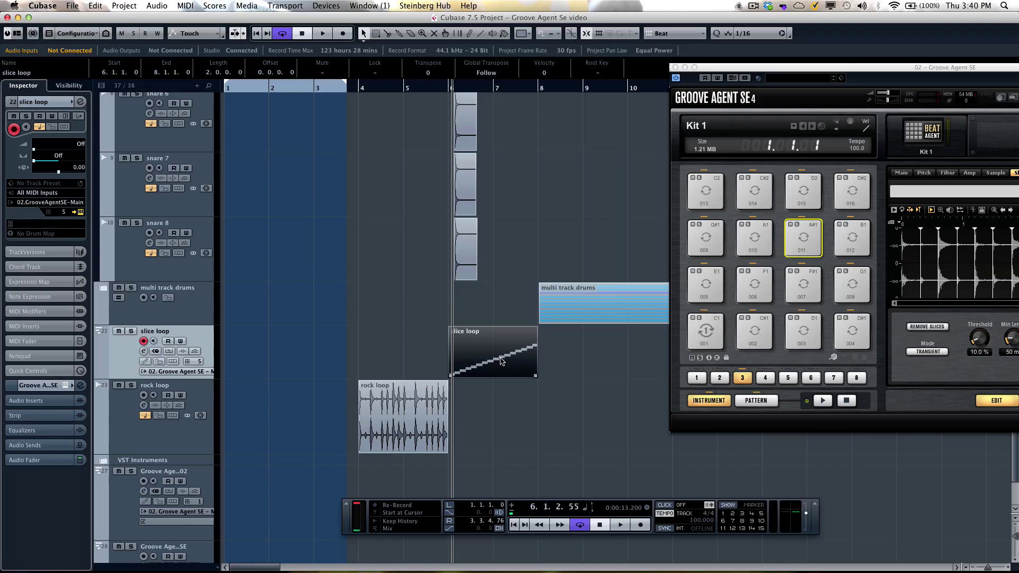
- Duplicate the slice loop part twice and open the copy at bar 8 in the Key Editor
key("super+d")
key("super+d")
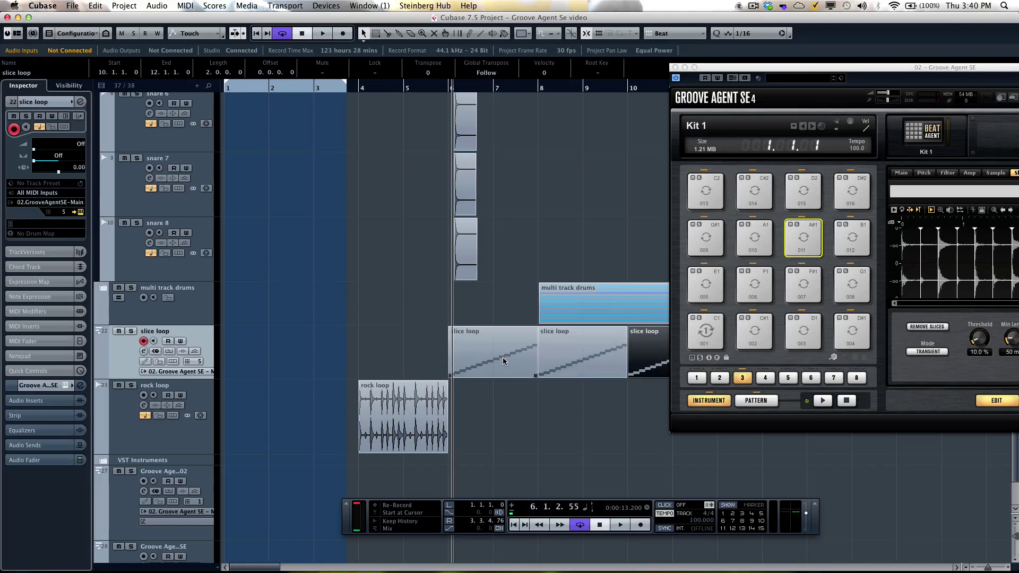
left_click(589, 351)
double_click(590, 352)
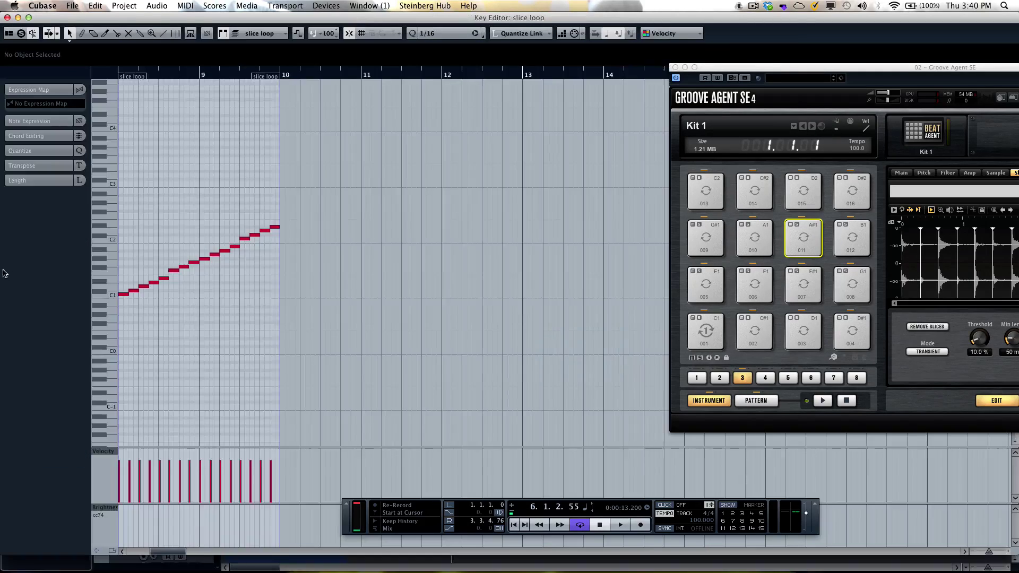
left_click_drag(166, 78, 158, 253)
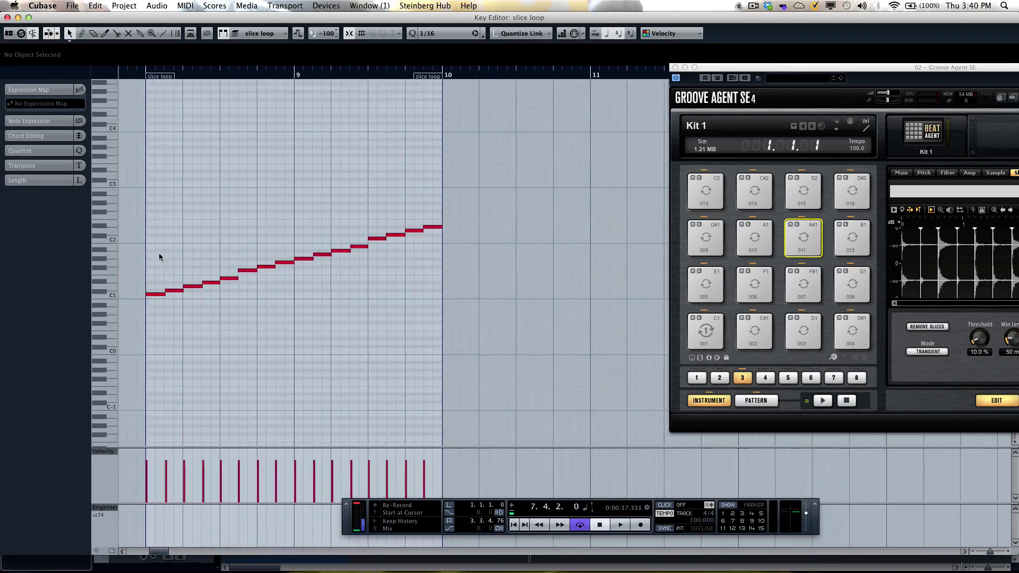
- Rearrange the slices in the bar 8 part by raising the first note two semitones and lowering several other notes, and close the editor
left_click(158, 294)
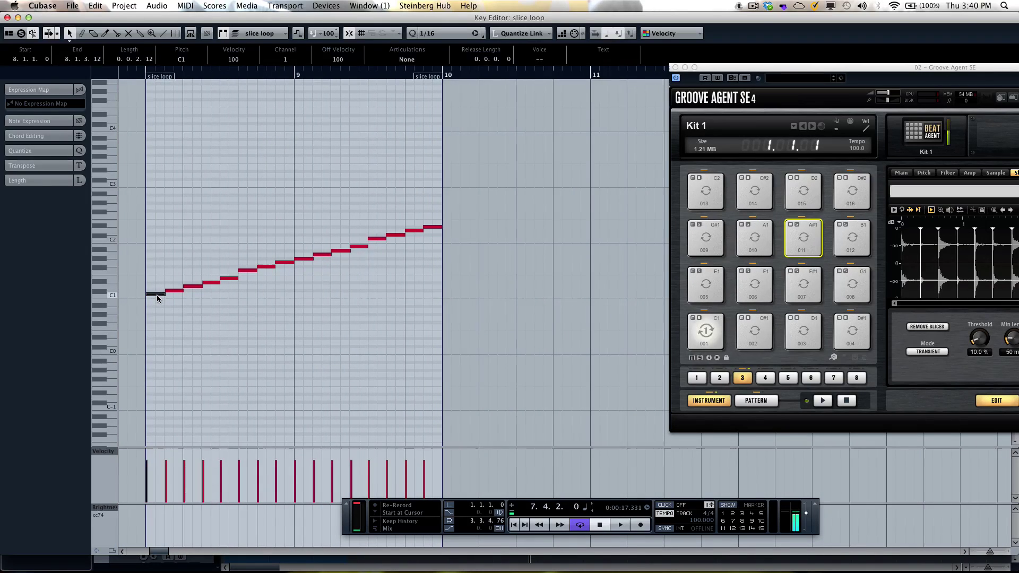
key("Up")
key("Up")
key("Right")
key("Right")
key("Down")
key("Down")
key("Right")
key("Right")
key("Right")
key("Down")
key("Down")
key("Right")
key("Down")
key("Down")
key("Down")
key("Right")
key("Right")
key("Right")
key("Down")
key("Down")
key("Right")
key("Down")
key("Right")
key("Right")
key("Right")
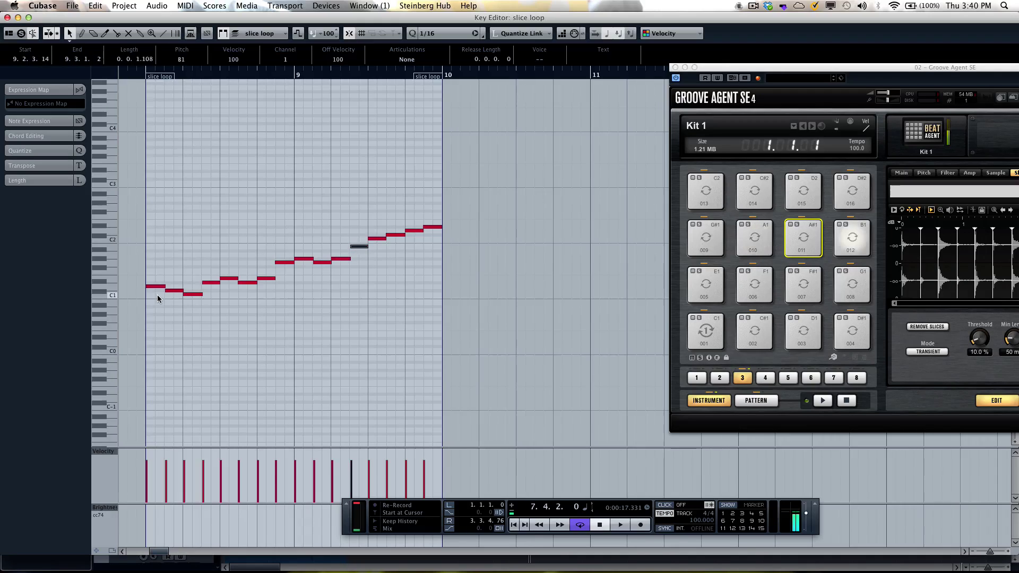
key("Down")
key("Down")
key("Down")
key("Down")
key("Down")
key("Down")
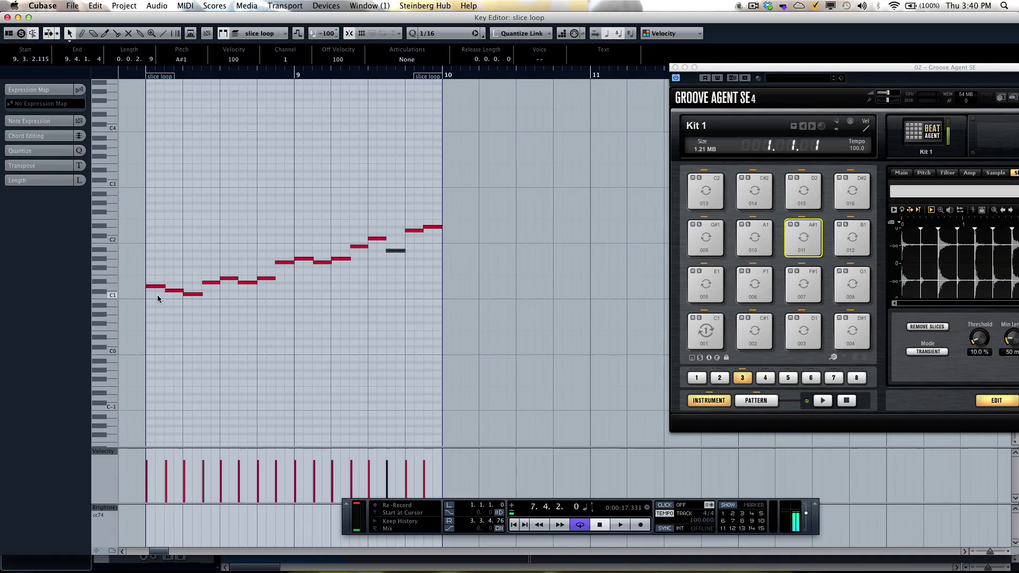
key("Right")
key("Right")
key("Down")
key("Down")
key("Down")
key("Down")
key("Down")
key("Down")
key("Down")
key("Down")
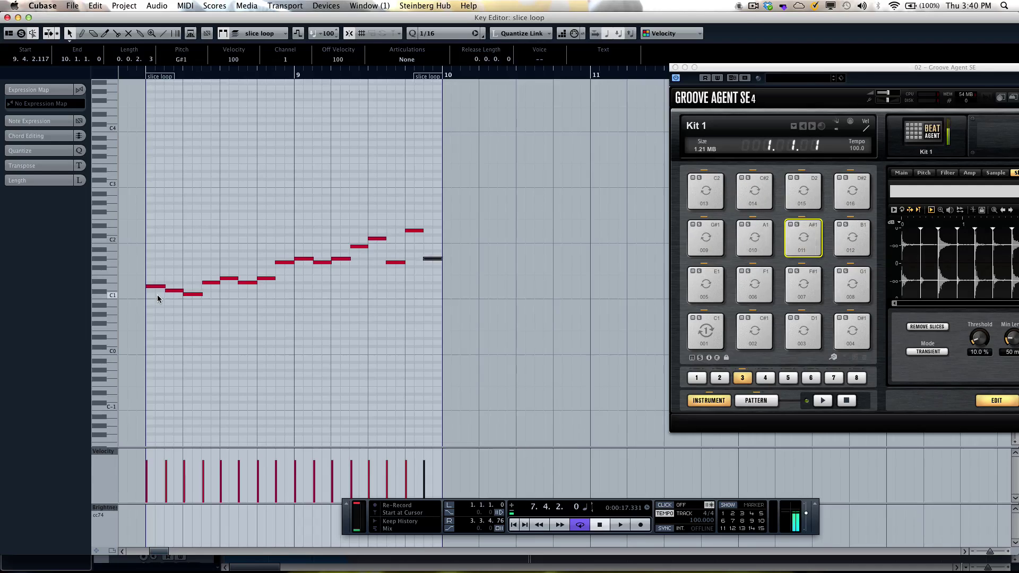
left_click(7, 17)
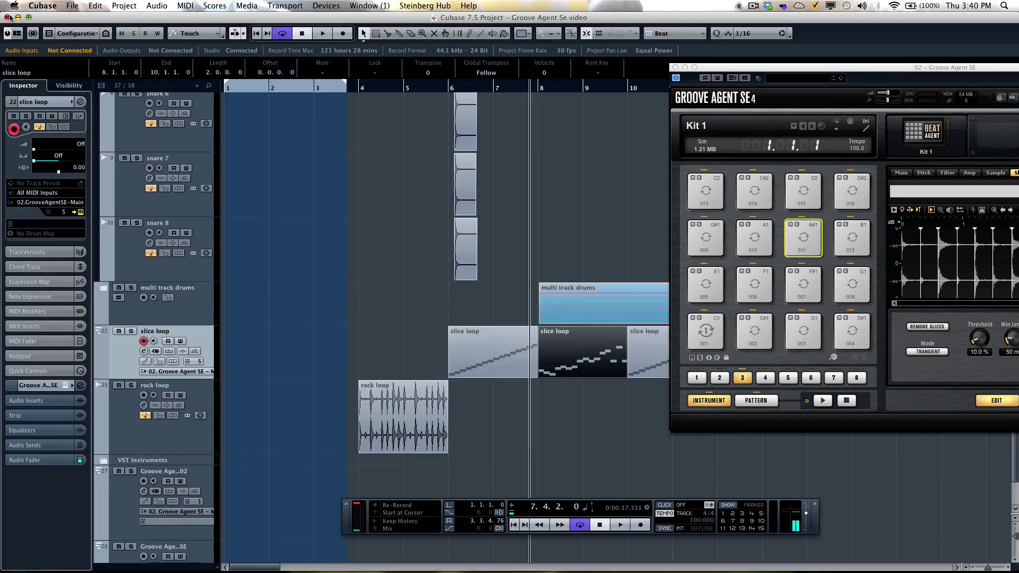
- Solo the slice loop and rock loop tracks and play the original and sliced parts from bar 4 to bar 12
left_click(371, 87)
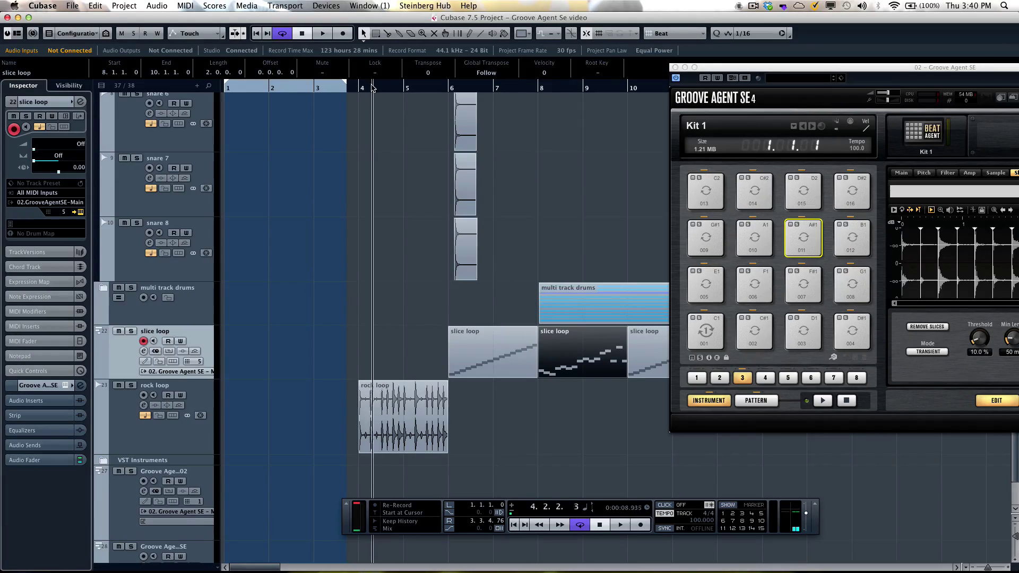
left_click(131, 331)
left_click(131, 386)
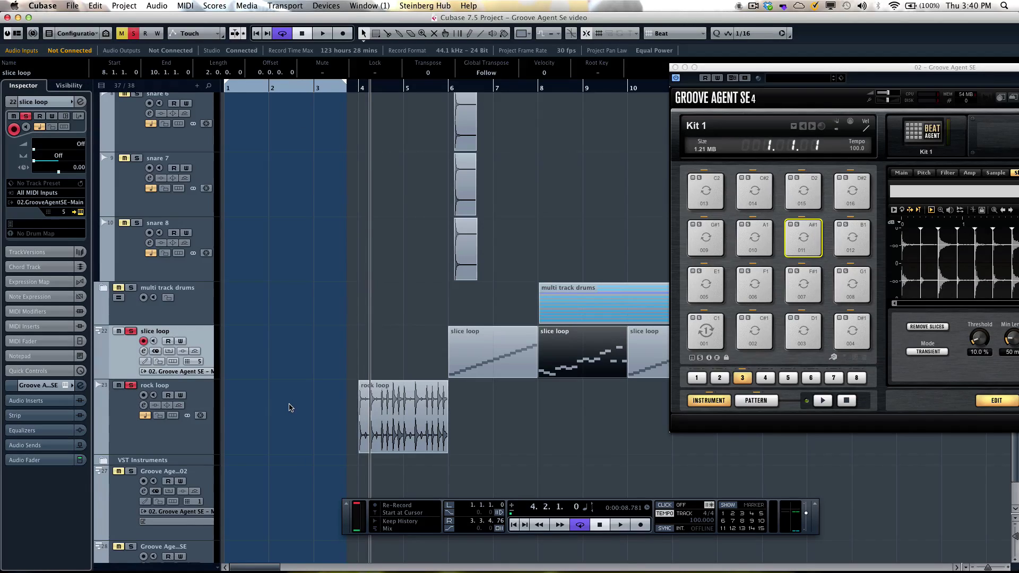
key("space")
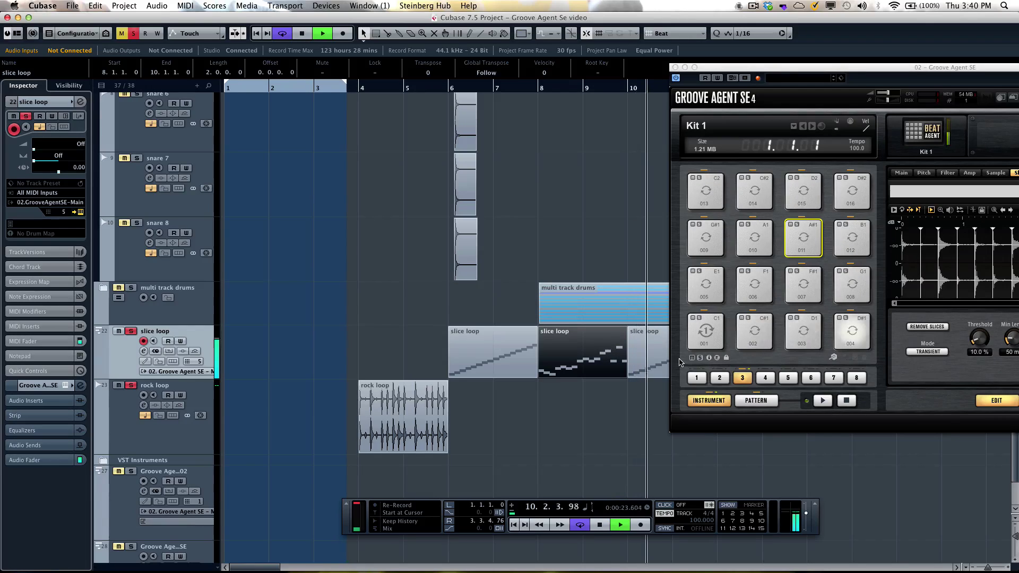
key("g")
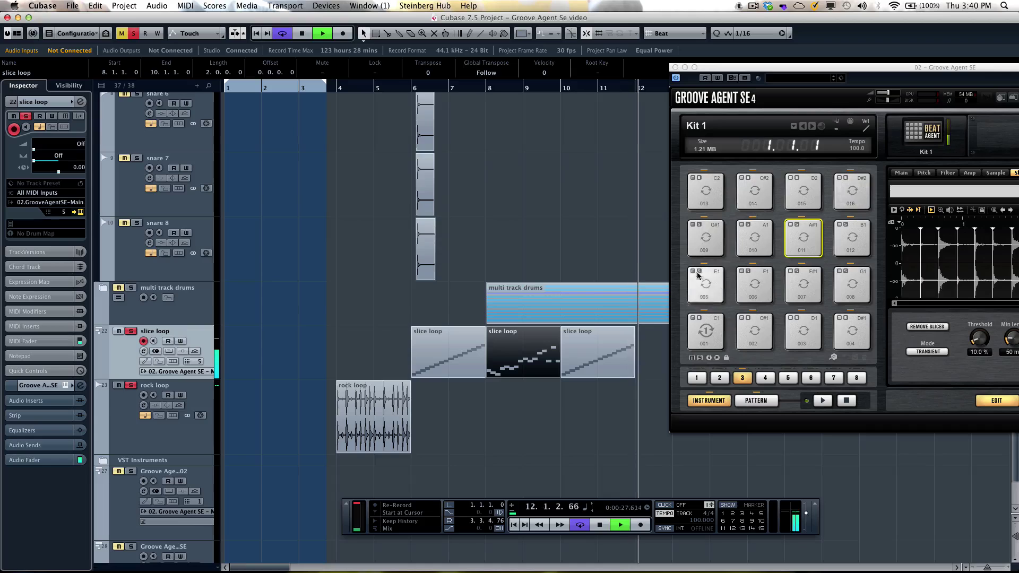
key("space")
- Compare the instrument and pattern pads and look over the slice loop track's output routing options
left_click_drag(728, 70, 503, 98)
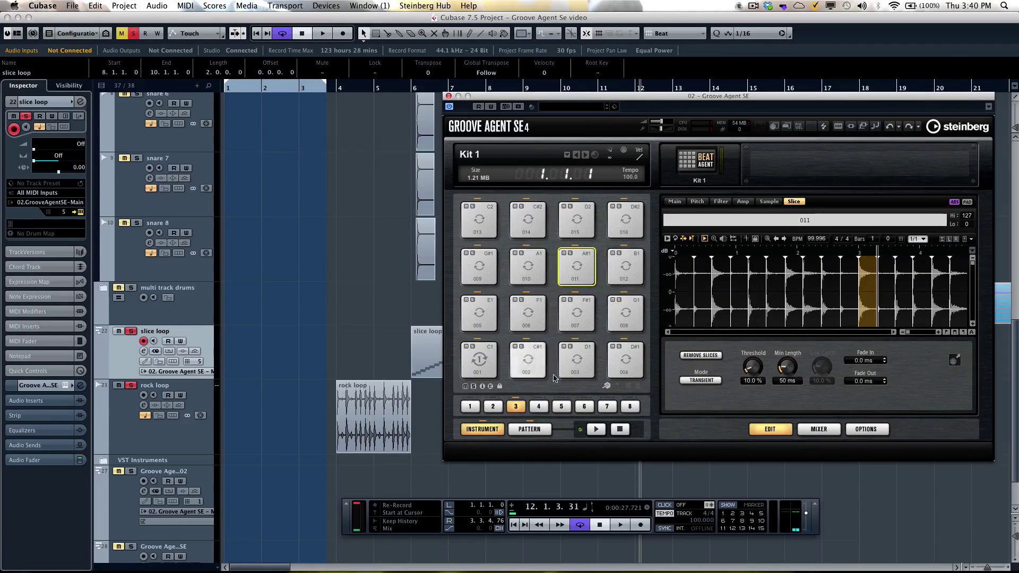
left_click(529, 429)
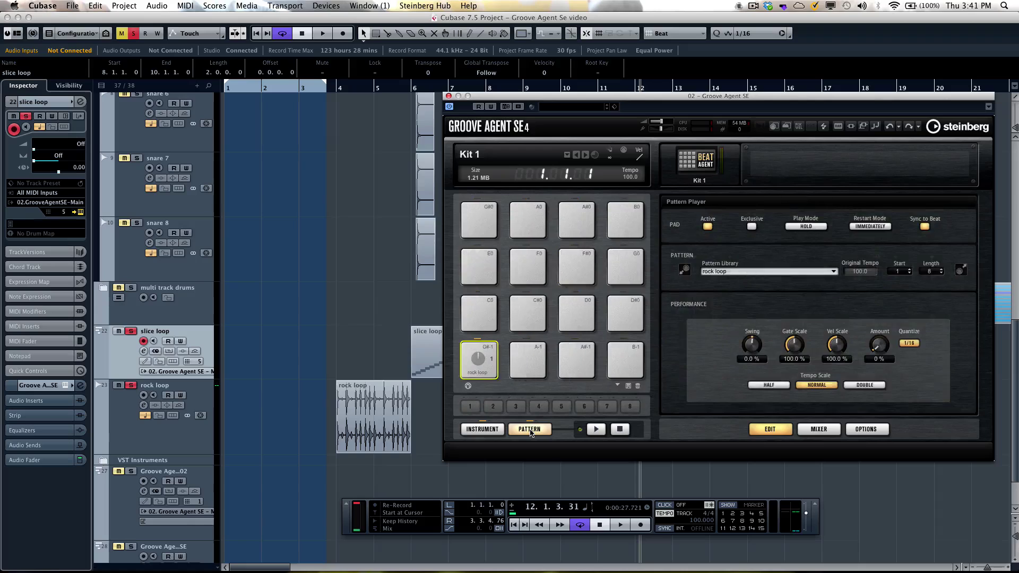
left_click(493, 431)
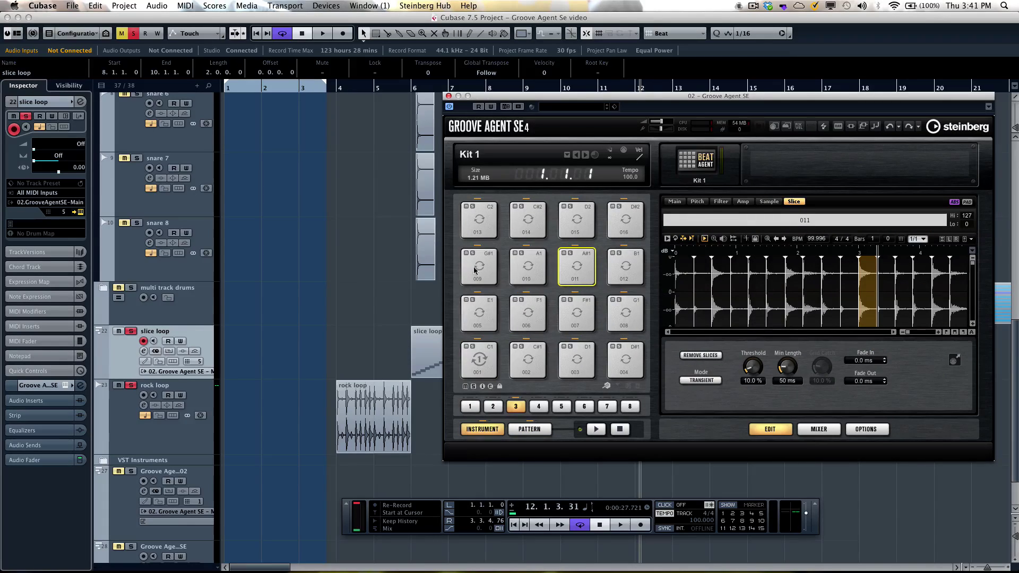
left_click(530, 429)
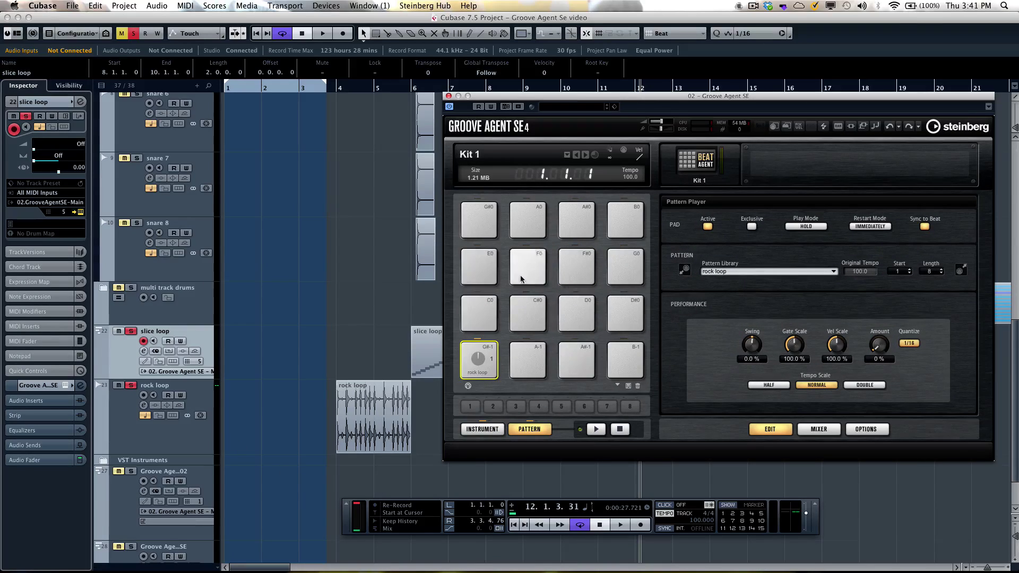
left_click(60, 201)
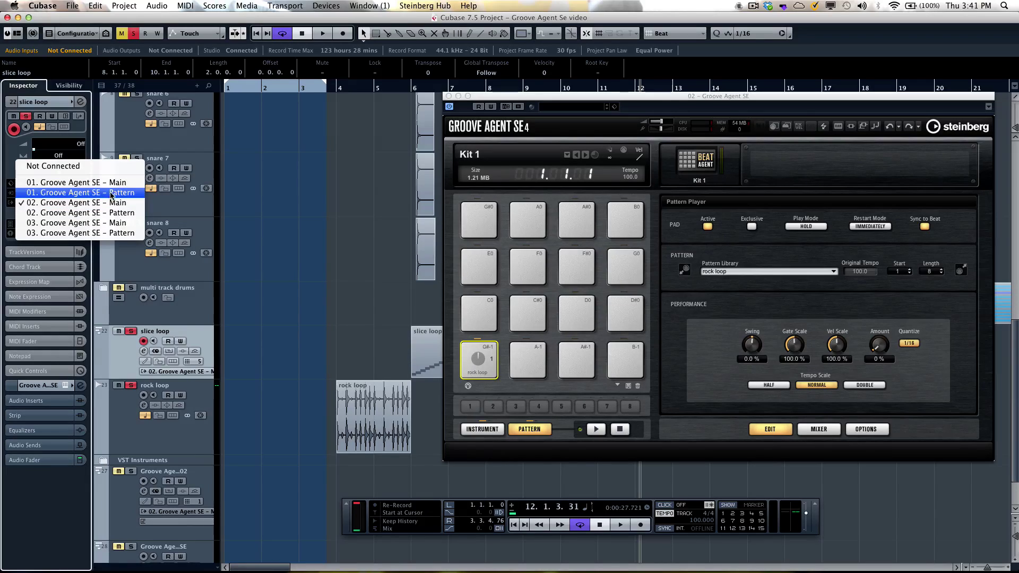
left_click(322, 236)
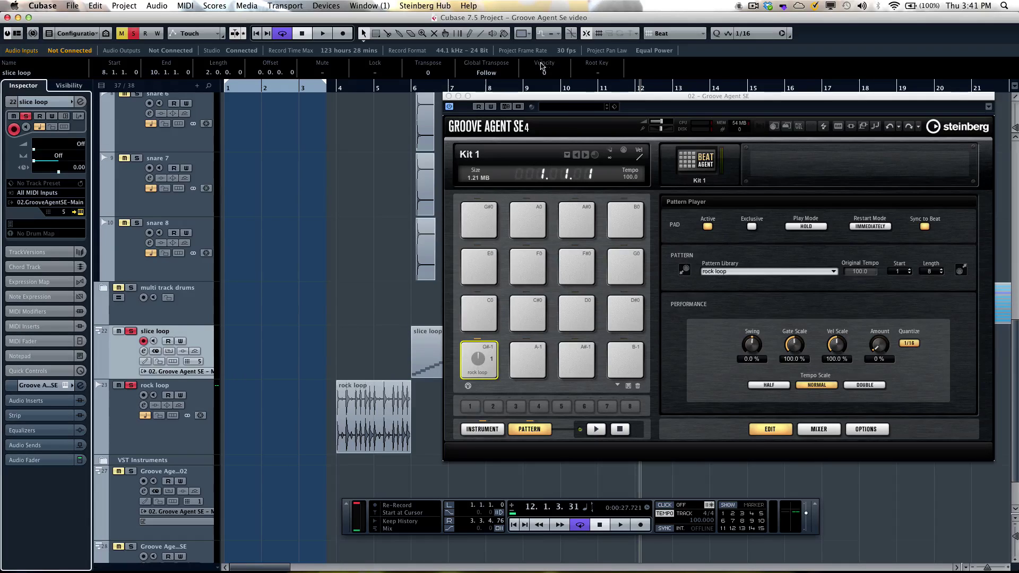
- Assign the rearranged slice loop part at bar 8 to pattern pad A-1 and audition it
left_click_drag(527, 97, 626, 93)
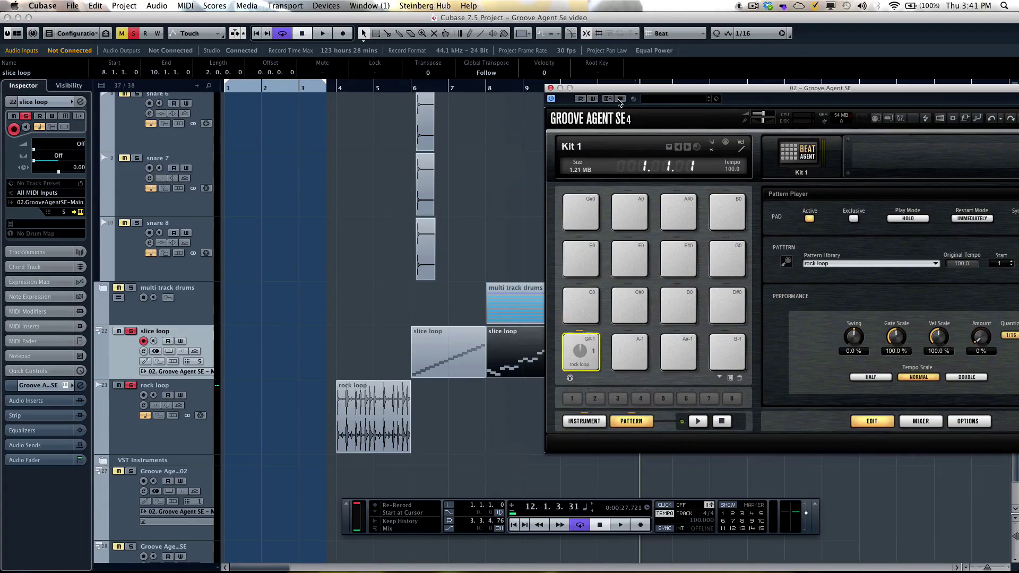
left_click_drag(508, 360, 633, 344)
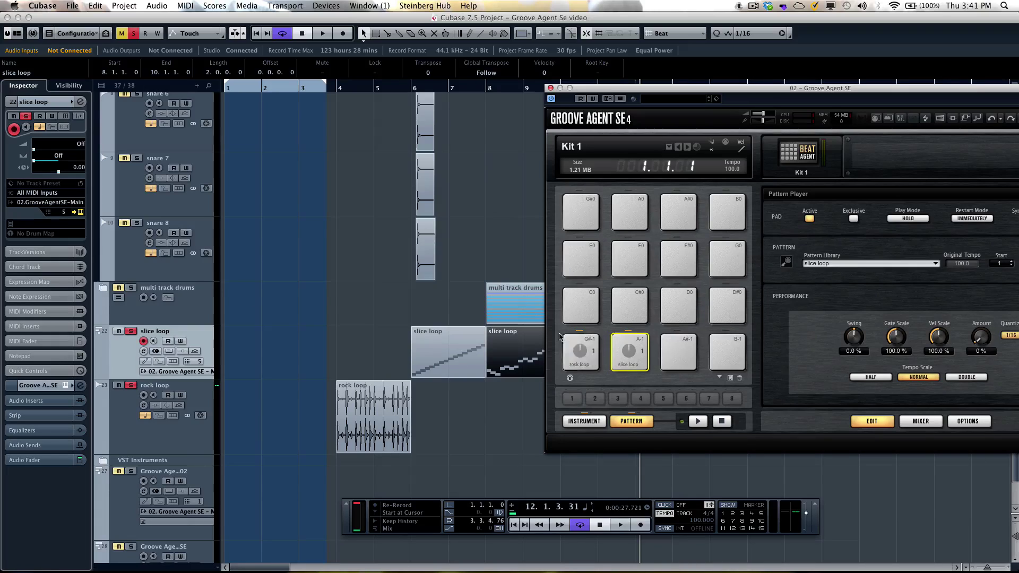
left_click(629, 351)
left_click(699, 422)
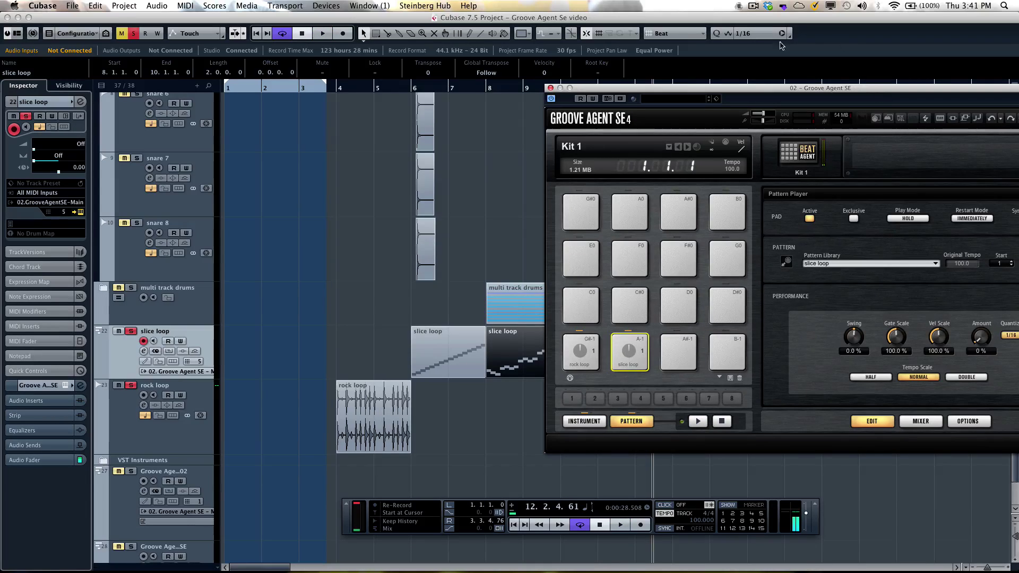
- Look over the Restart Mode and Play Mode options of pattern pad A-1
left_click_drag(754, 95, 593, 91)
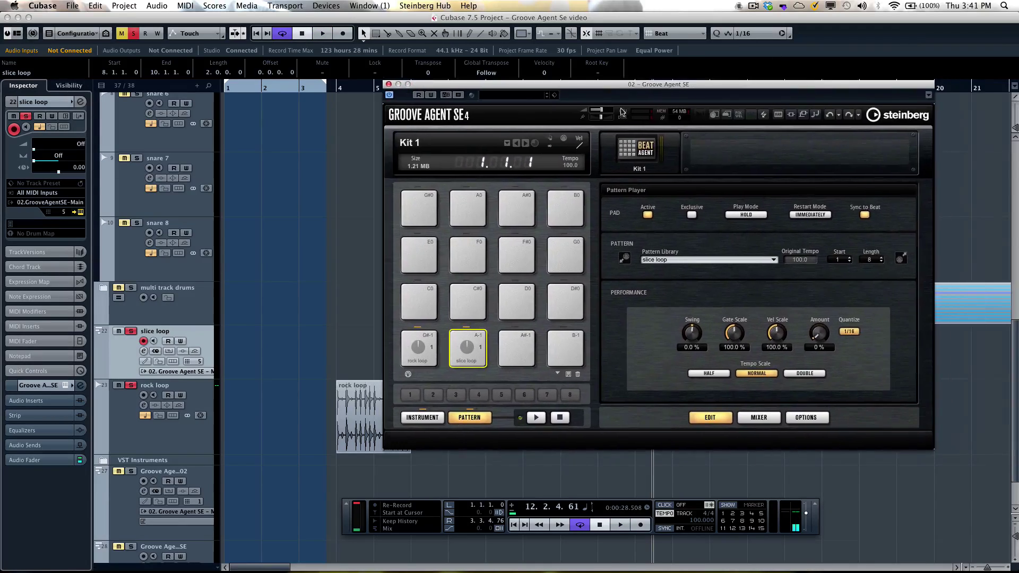
left_click(810, 214)
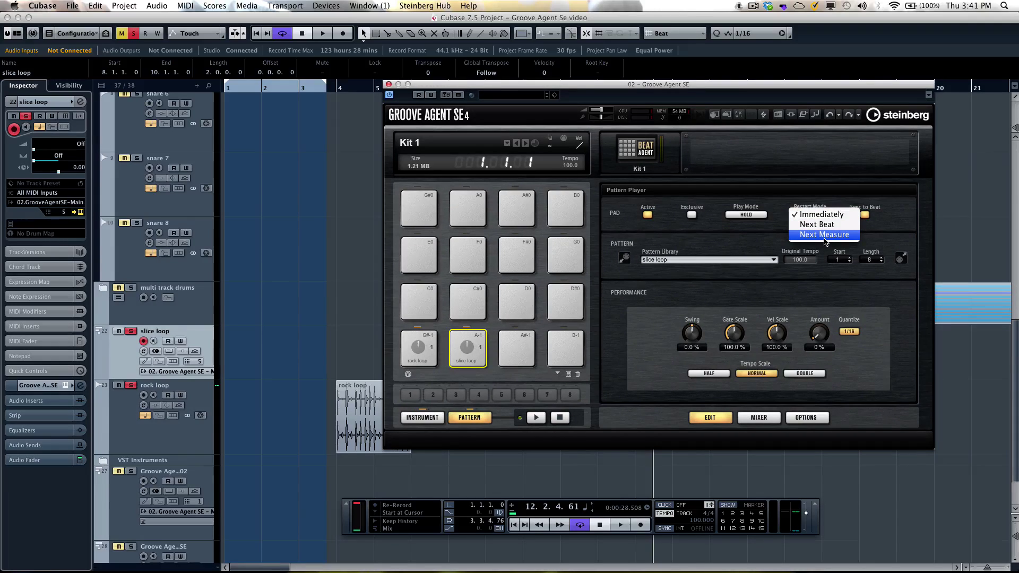
left_click(752, 215)
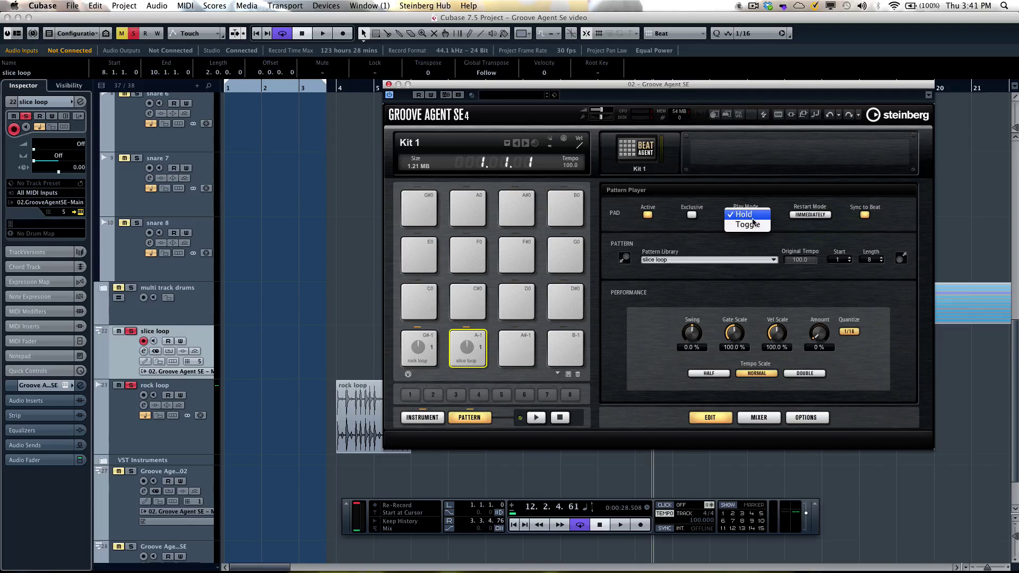
left_click(692, 232)
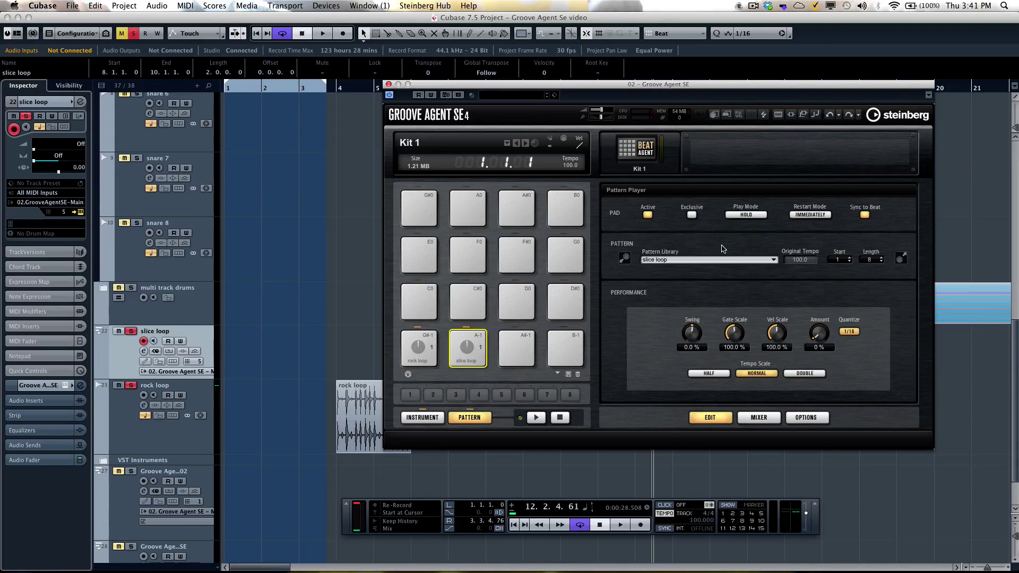
- Assign the library pattern Techno Kit 02 - Groove 03 - 126 to pattern pad A-1
left_click(662, 259)
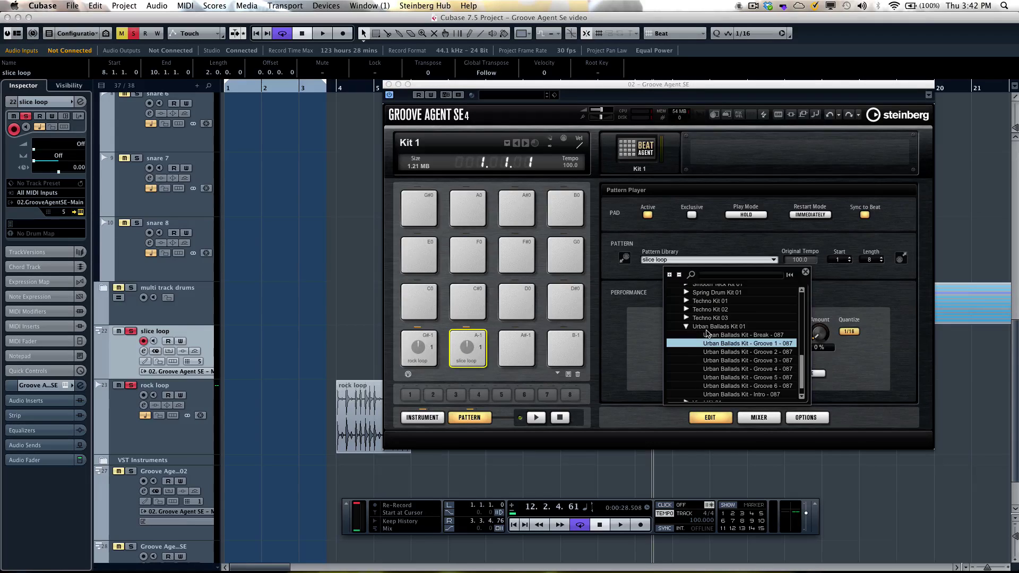
scroll(727, 351, "down", 2)
left_click(515, 348)
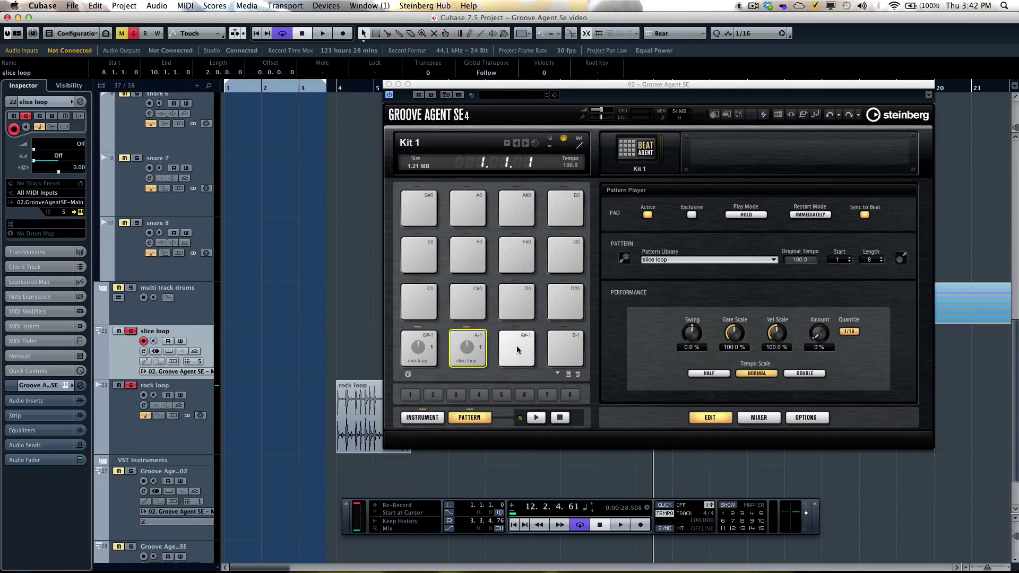
left_click(673, 261)
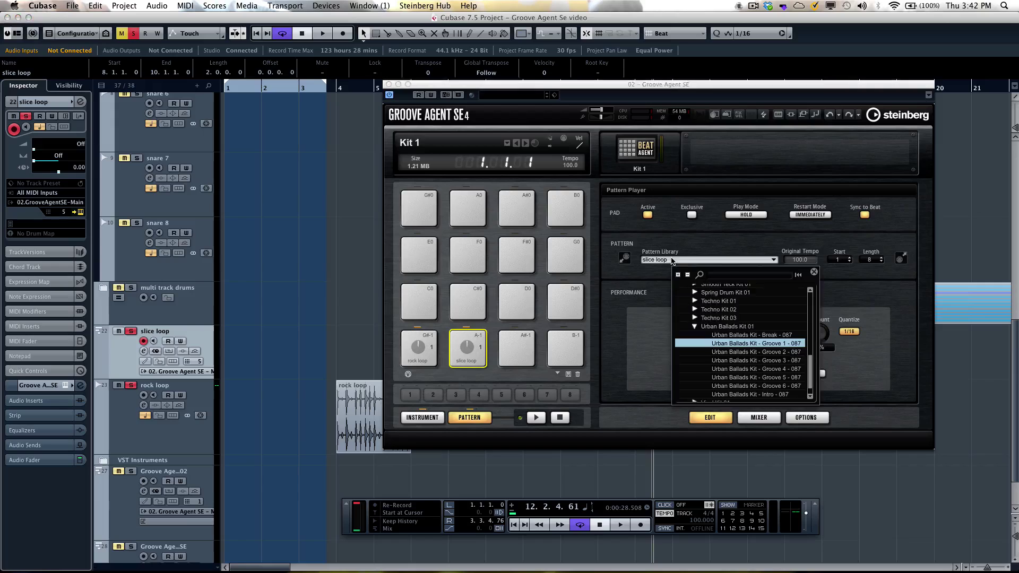
left_click(695, 309)
double_click(751, 343)
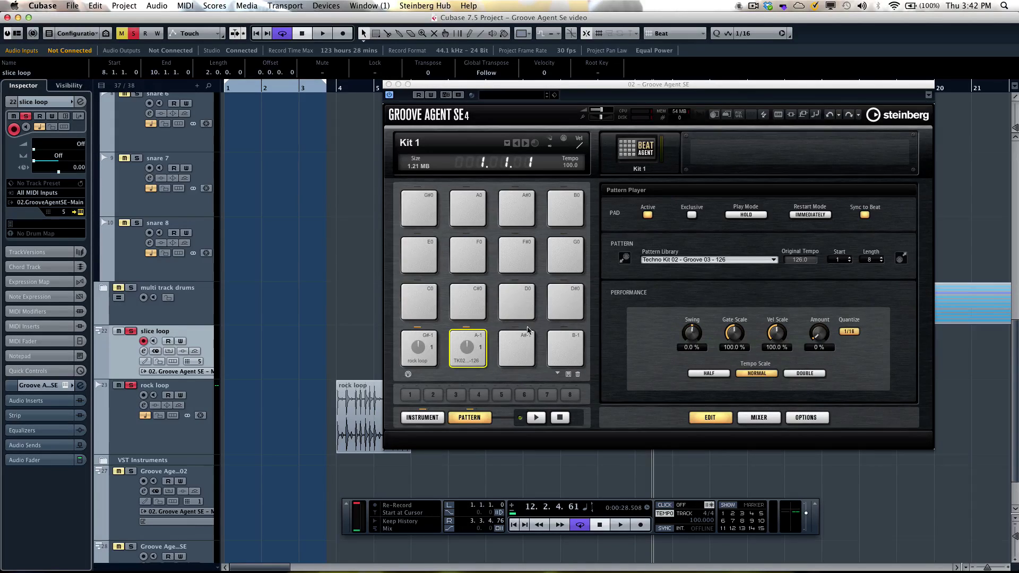
- Assign the library pattern Urban Ballads Kit - Groove 3 - 087 to pattern pad A#-1
left_click(509, 353)
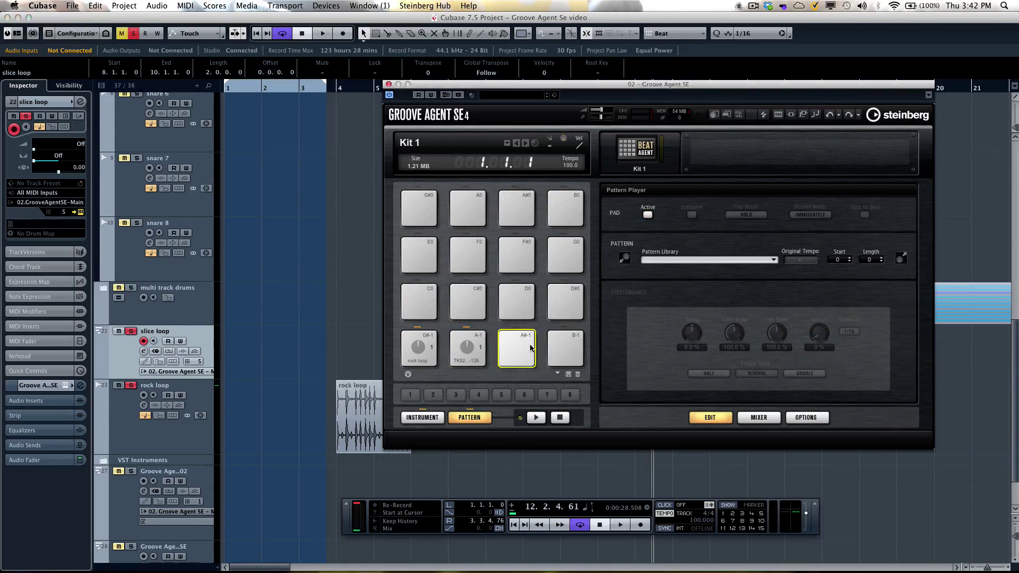
left_click(713, 261)
left_click(769, 363)
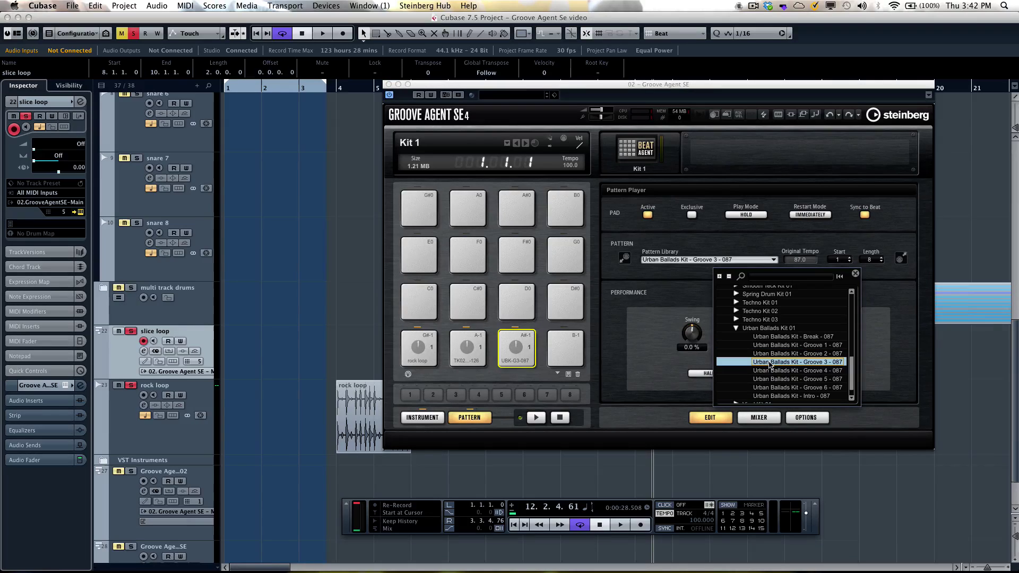
left_click(518, 345)
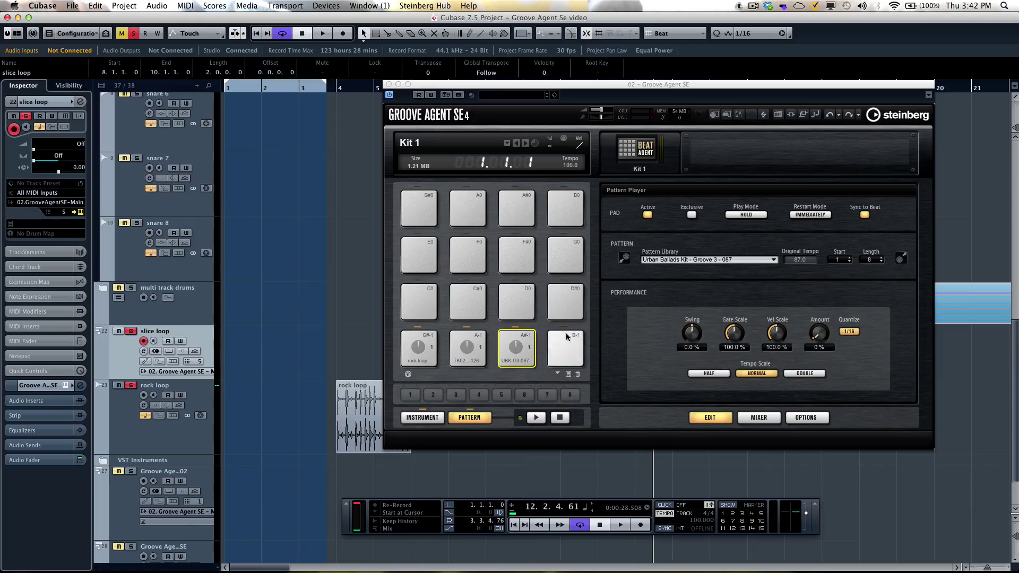
- Place the A#-1 pattern as a MIDI part at bar 3 of the slice loop track and alter some of its notes
left_click_drag(516, 348, 335, 357)
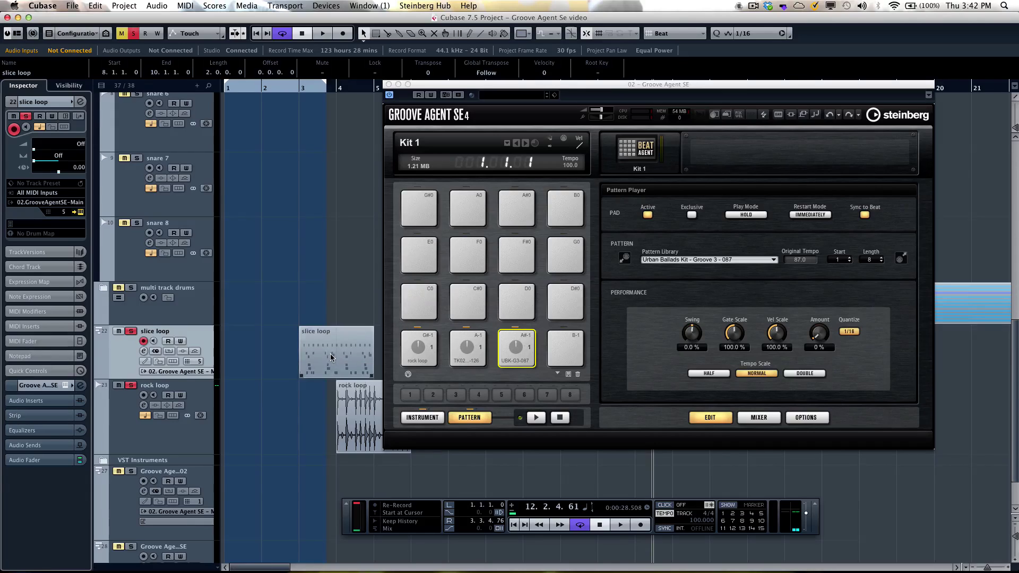
double_click(330, 353)
left_click_drag(248, 217, 307, 238)
left_click(7, 17)
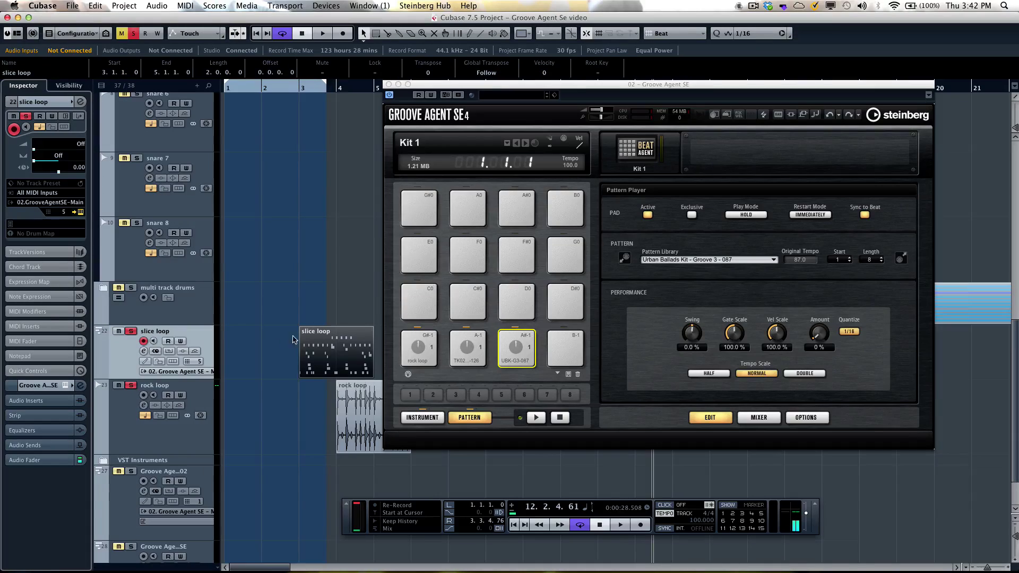
- Assign the edited part at bar 3 to pattern pad C0 and compare the instrument pads with the pattern pads
left_click_drag(316, 351, 419, 301)
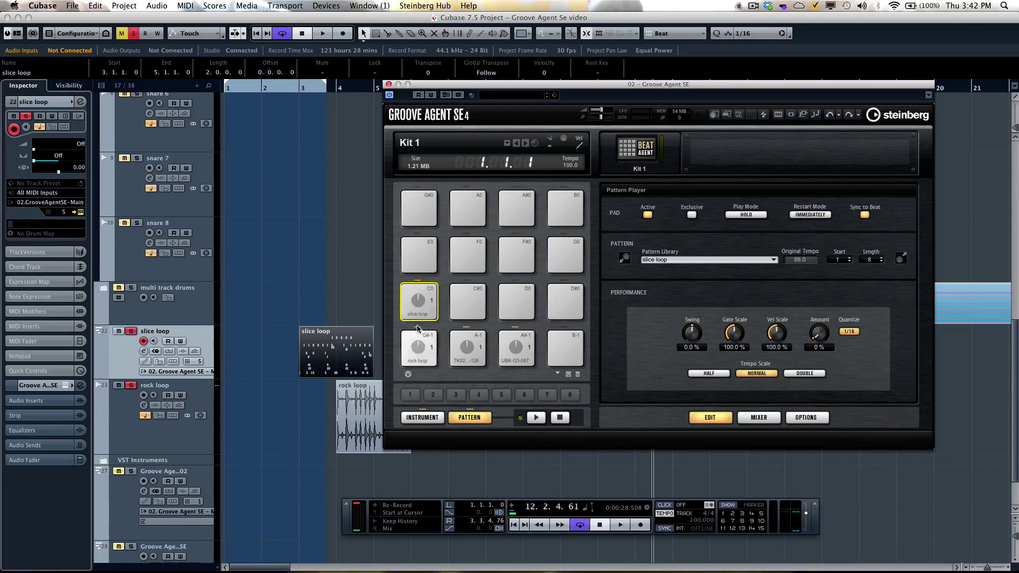
left_click(438, 418)
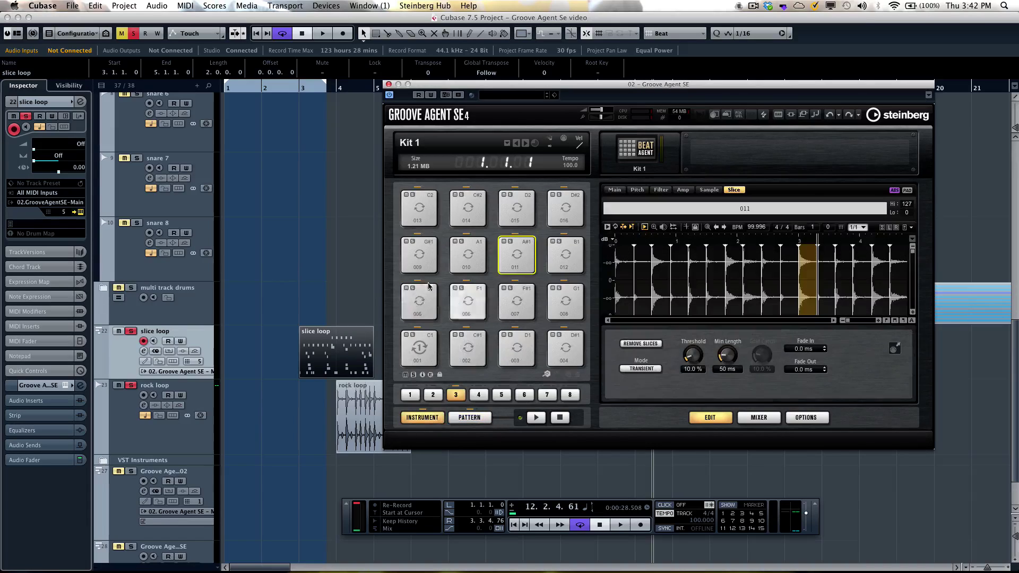
left_click(461, 417)
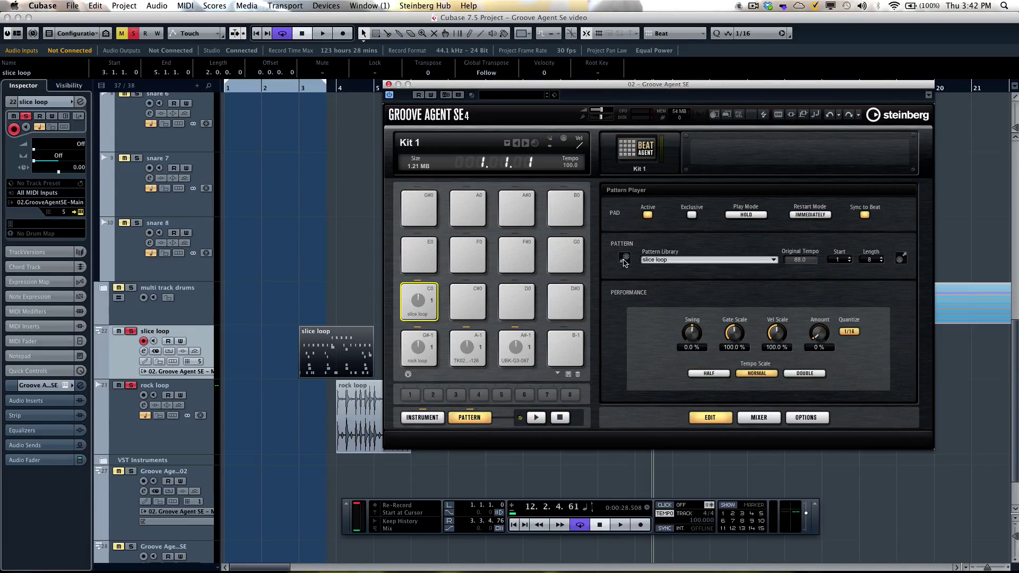
- Open the Beat Agent kit's commands for loading, saving and exporting
right_click(632, 154)
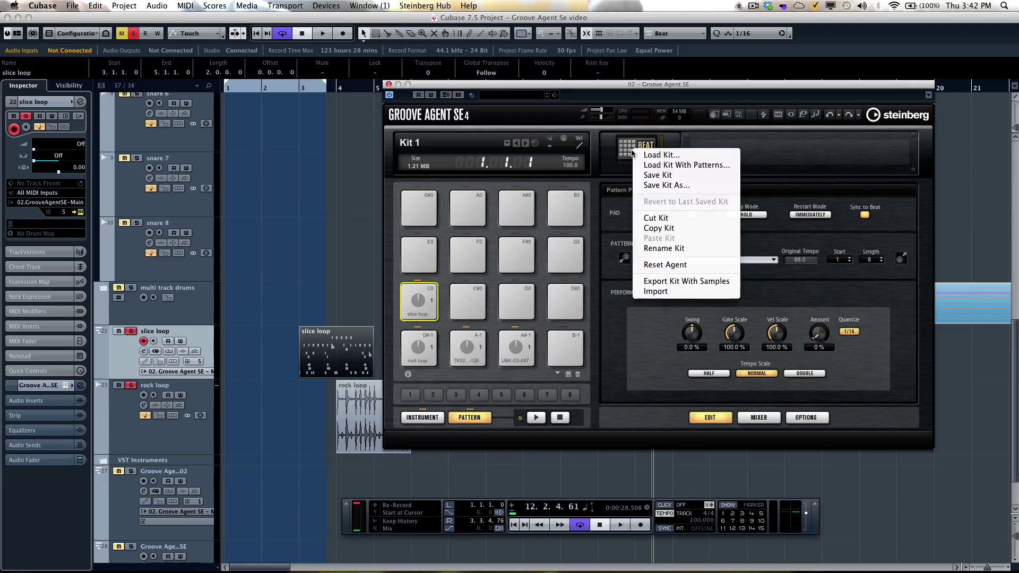